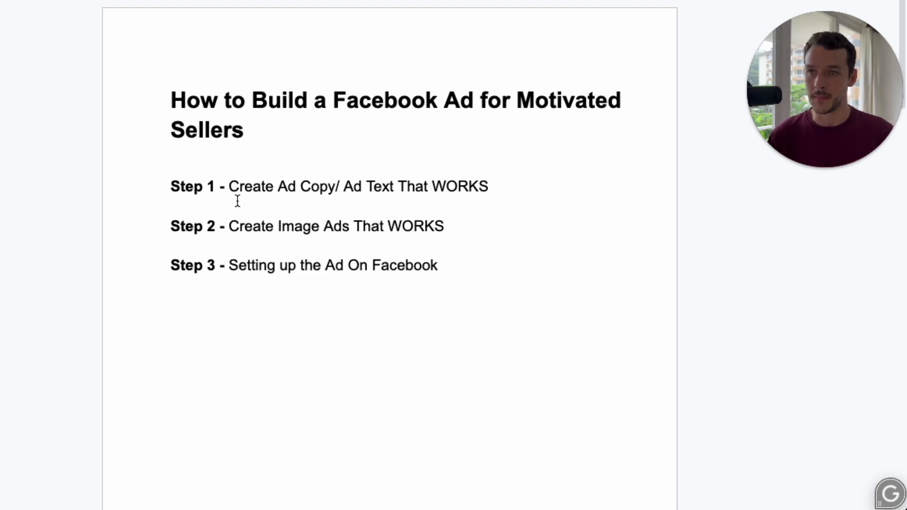
Step: Go to the "Create Ad Copy/Ad Text That WORKS" section and review its list of ad copy components
{"action": "scroll", "coordinate": [238, 201], "scroll_direction": "down", "scroll_amount": 14}
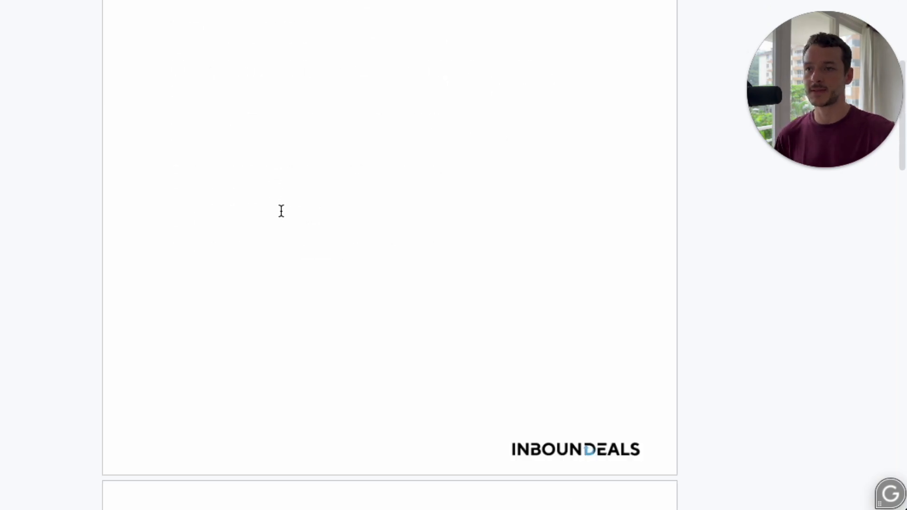
{"action": "scroll", "coordinate": [289, 184], "scroll_direction": "down", "scroll_amount": 1}
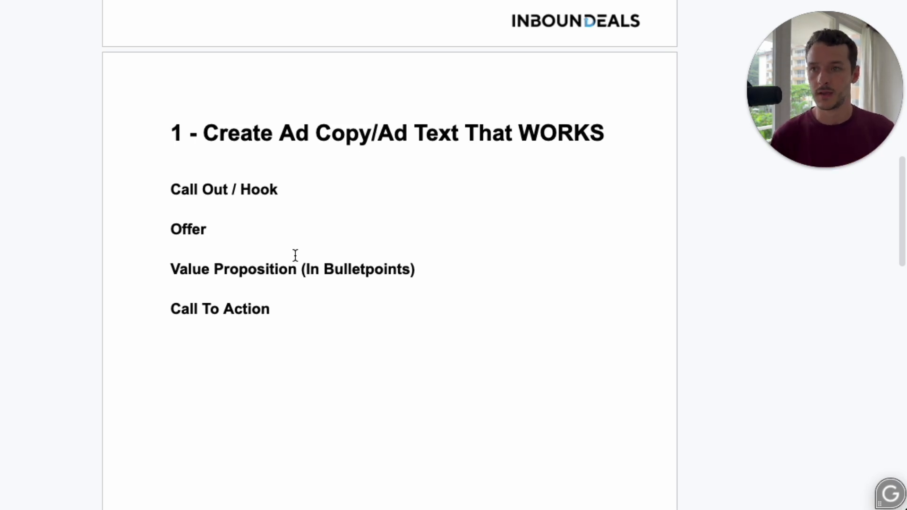
{"action": "left_click", "coordinate": [172, 189]}
{"action": "left_click_drag", "start_coordinate": [166, 188], "coordinate": [326, 303]}
{"action": "left_click", "coordinate": [325, 304]}
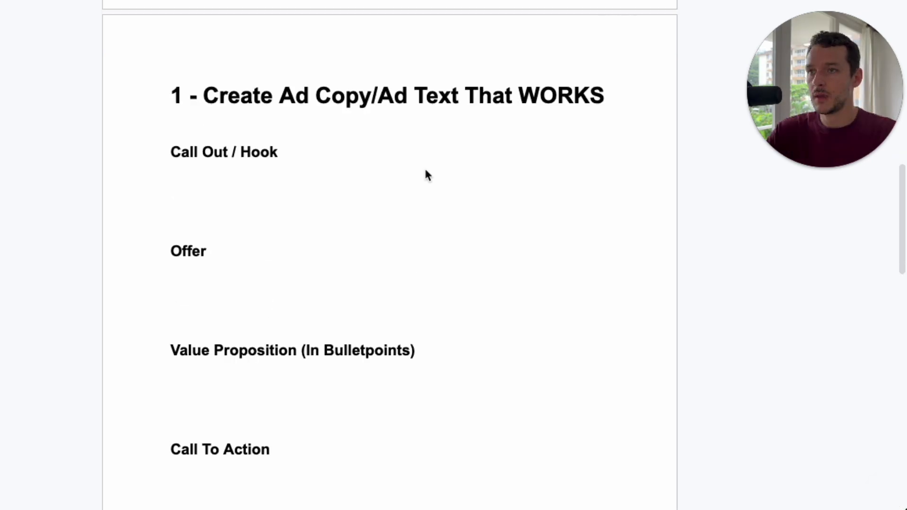
Step: Under Call Out / Hook, enter in quotation marks "Struggling with Repairs, Agent Fees, or Mortgage Payments? Get a Cash Offer and Close in Days!"
{"action": "left_click", "coordinate": [229, 181]}
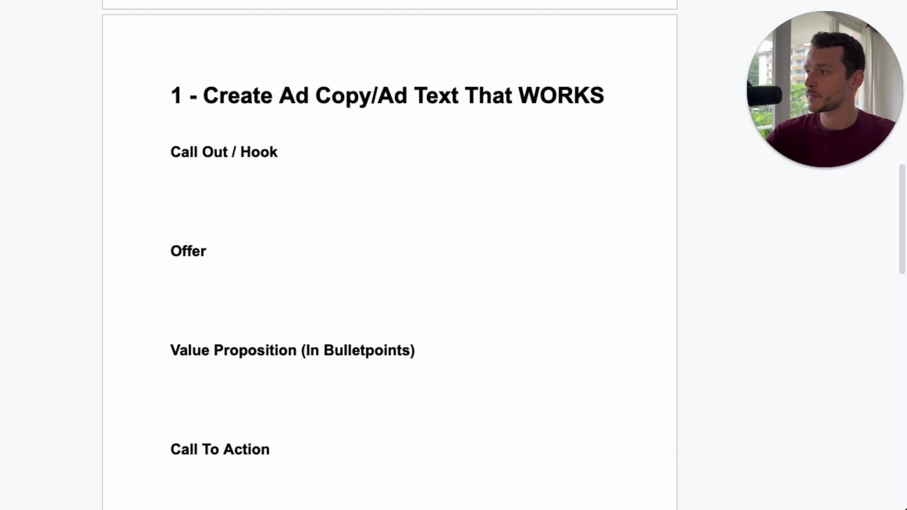
{"action": "left_click", "coordinate": [208, 189]}
{"action": "type", "text": "\"Struggling with Repairs, Agent Fees, or Mortgage Payments? Get a Cash Offer and Close in Days!\""}
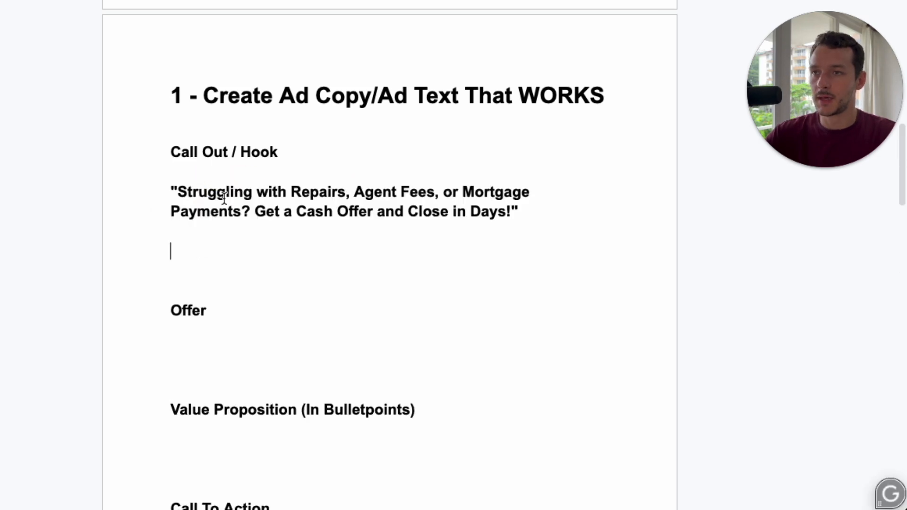
Step: Remove the surrounding quotation marks and the sentence "Get a Cash Offer and Close in Days!" from the hook
{"action": "left_click", "coordinate": [179, 191]}
{"action": "key", "text": "BackSpace"}
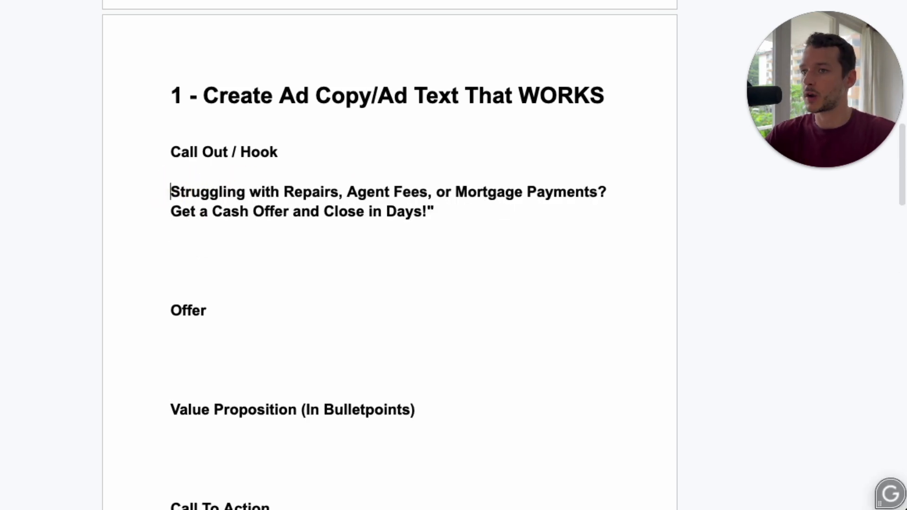
{"action": "double_click", "coordinate": [457, 208]}
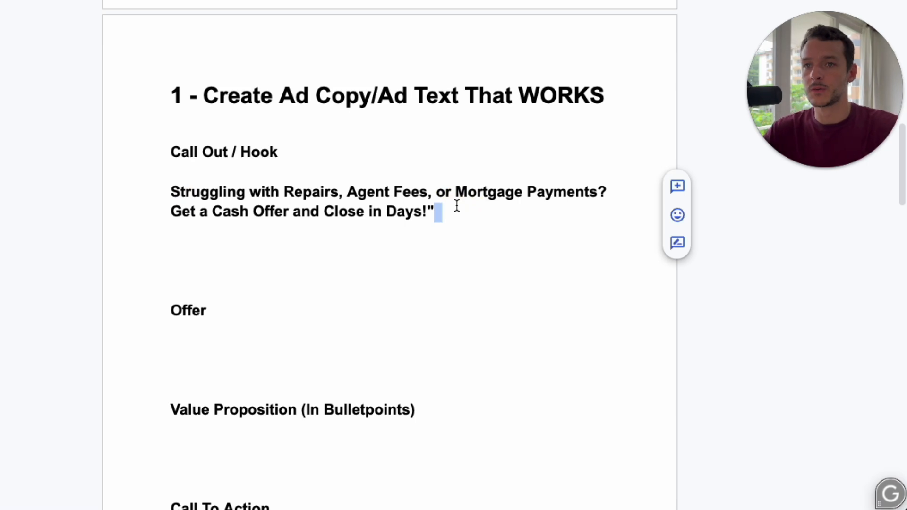
{"action": "key", "text": "BackSpace"}
{"action": "scroll", "coordinate": [459, 208], "scroll_direction": "down", "scroll_amount": 2}
{"action": "key", "text": "BackSpace"}
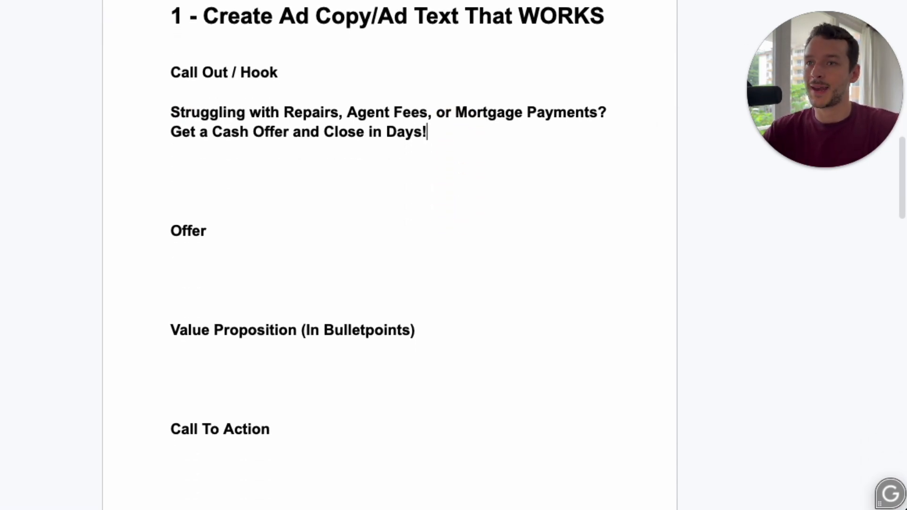
{"action": "left_click_drag", "start_coordinate": [415, 137], "coordinate": [141, 133]}
{"action": "key", "text": "BackSpace"}
{"action": "key", "text": "BackSpace"}
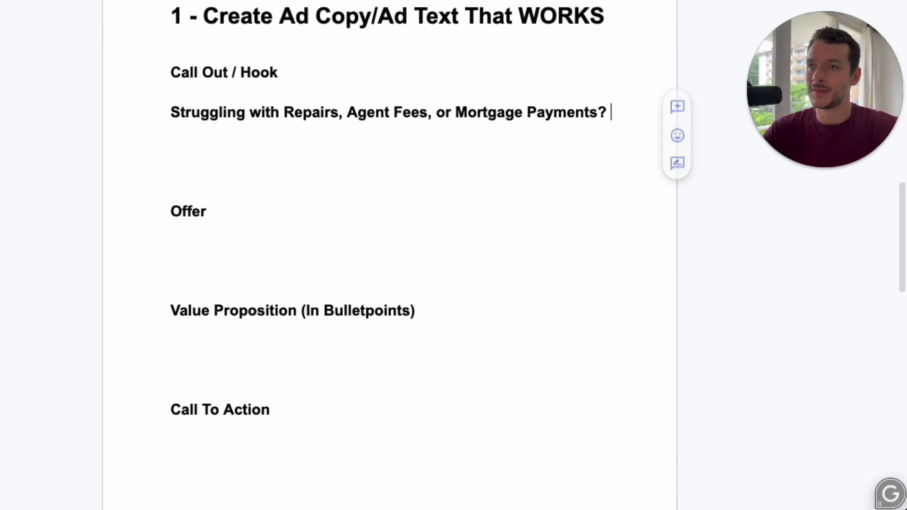
Step: Remove the bold formatting from the "Struggling with Repairs" hook line
{"action": "left_click", "coordinate": [158, 114]}
{"action": "left_click", "coordinate": [253, 138]}
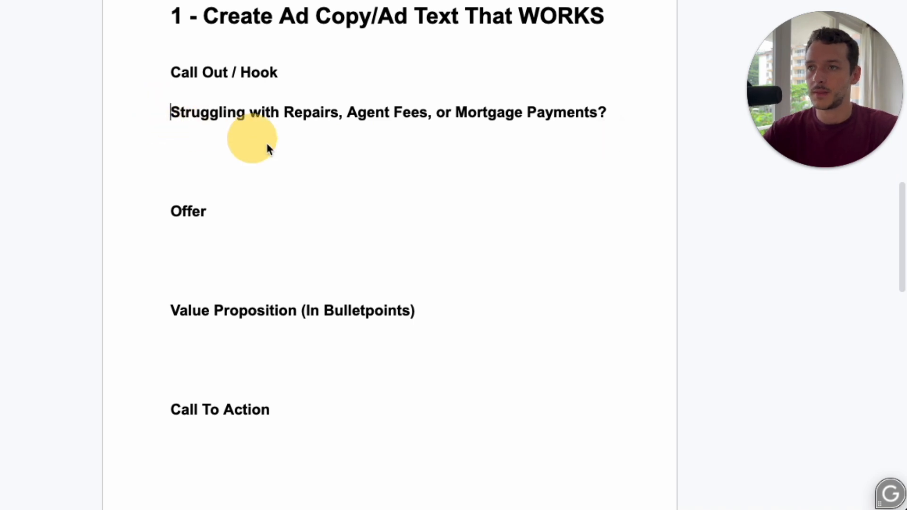
{"action": "scroll", "coordinate": [272, 144], "scroll_direction": "up", "scroll_amount": 1}
{"action": "scroll", "coordinate": [142, 173], "scroll_direction": "down", "scroll_amount": 1}
{"action": "scroll", "coordinate": [142, 174], "scroll_direction": "up", "scroll_amount": 1}
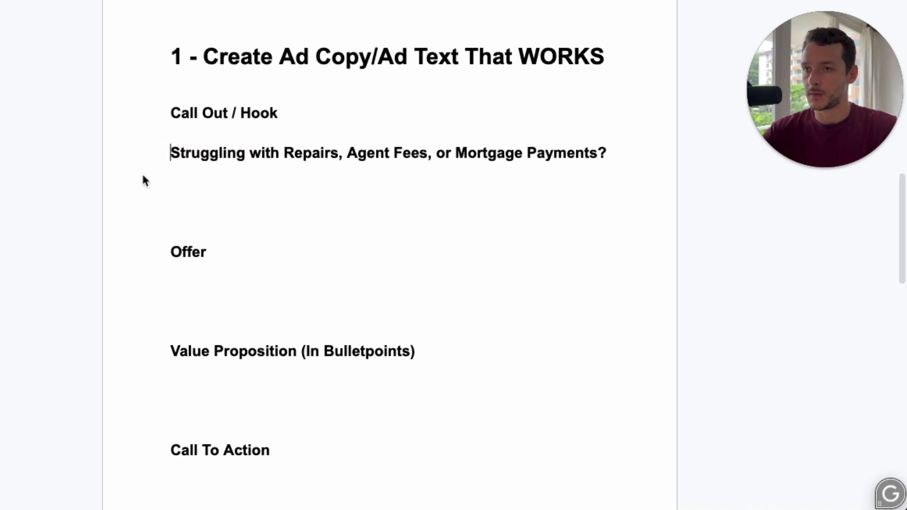
{"action": "left_click", "coordinate": [200, 280]}
{"action": "left_click_drag", "start_coordinate": [158, 152], "coordinate": [644, 150]}
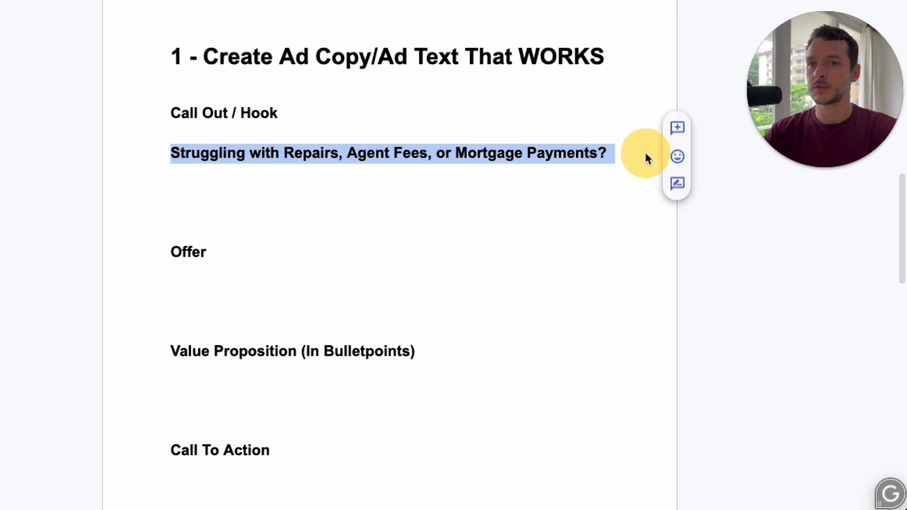
{"action": "key", "text": "ctrl+b"}
Step: Add the prefix "HomeOwners:" at the start of the hook about repairs, agent fees and mortgage payments
{"action": "left_click", "coordinate": [135, 154]}
{"action": "type", "text": "H"}
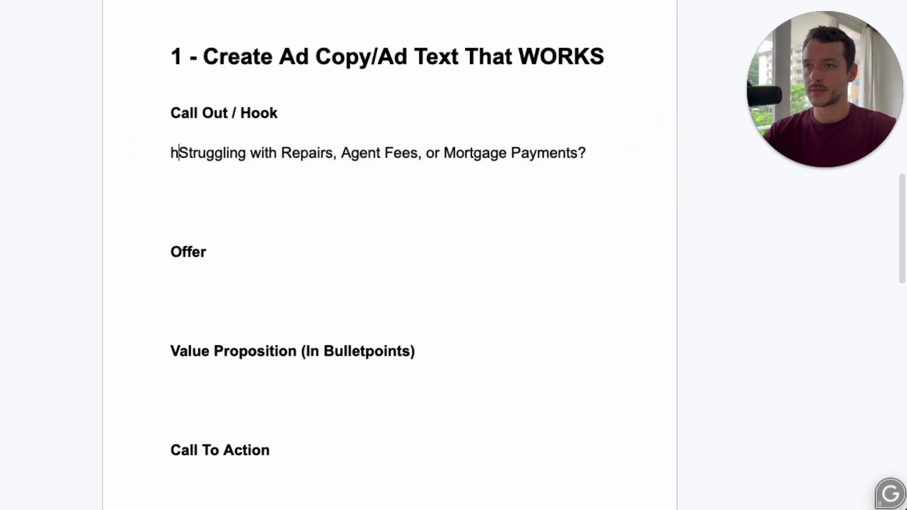
{"action": "type", "text": "omeOwners:"}
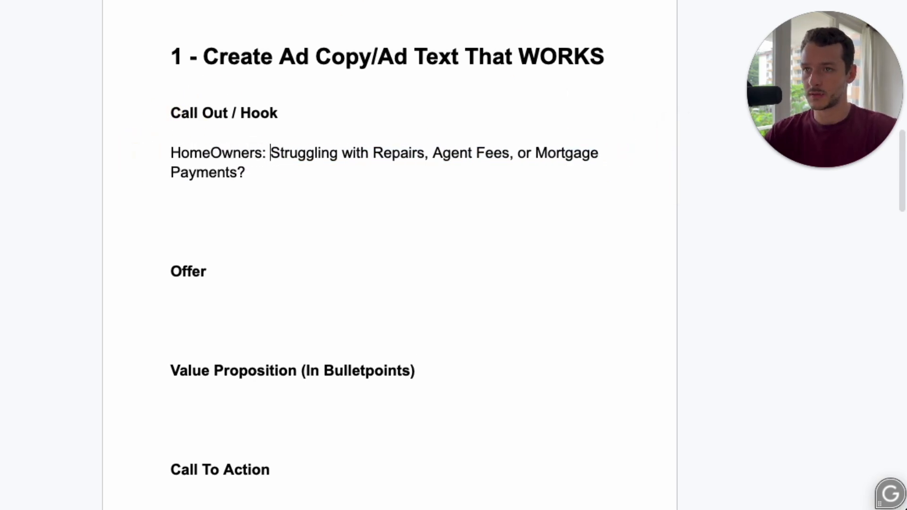
{"action": "left_click", "coordinate": [418, 167]}
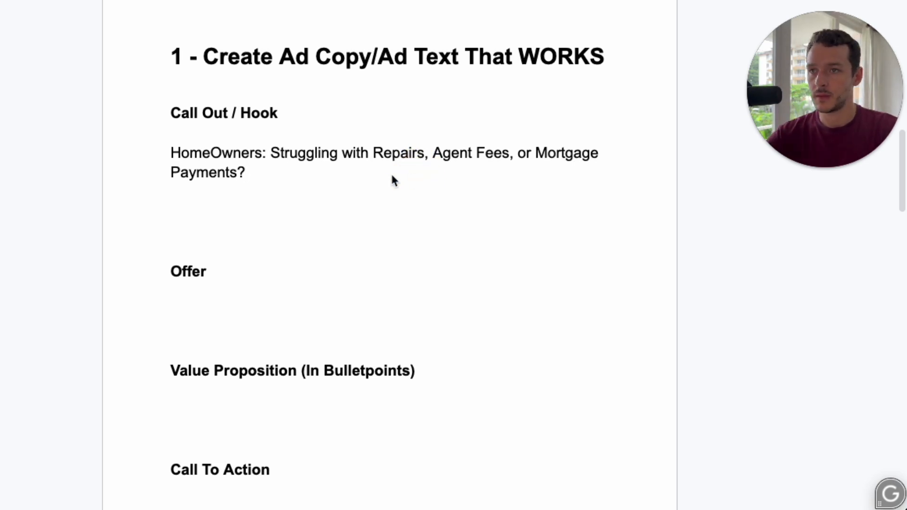
{"action": "left_click_drag", "start_coordinate": [265, 173], "coordinate": [143, 144]}
Step: Add a second hook: "Homeowners: Need to Sell Quickly? Facing Financial Strain, Inherited a Property, or Just Ready to Move On? We Can Help!"
{"action": "left_click", "coordinate": [276, 178]}
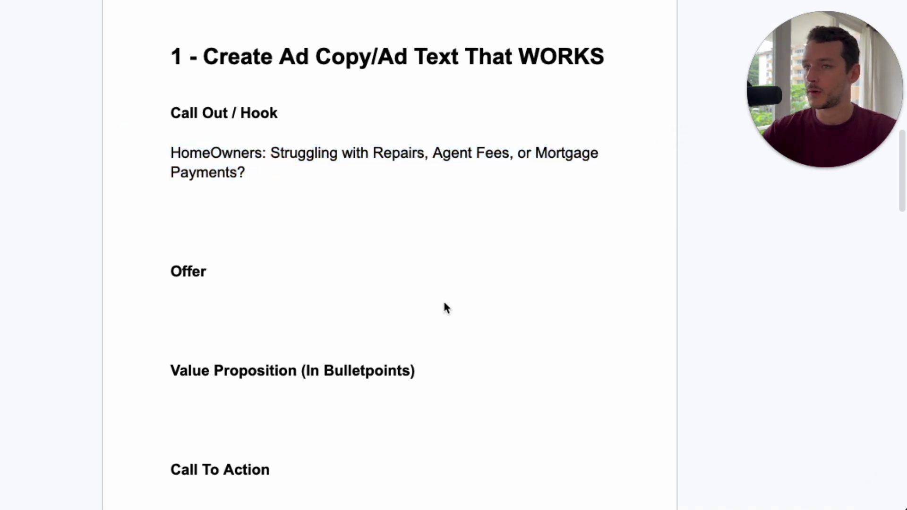
{"action": "key", "text": "Return"}
{"action": "key", "text": "Return"}
{"action": "type", "text": "\"Need to Sell Quickly? Facing Financial Strain, Inherited a Property, or Just Ready to Move On? We Can Help!\""}
{"action": "left_click", "coordinate": [174, 215]}
{"action": "key", "text": "BackSpace"}
{"action": "type", "text": "Homeowners:"}
Step: In the second hook, change "Quickly" to "QUICKLY" and replace "Strain" with "Hardship"
{"action": "scroll", "coordinate": [314, 211], "scroll_direction": "down", "scroll_amount": 1}
{"action": "double_click", "coordinate": [368, 174]}
{"action": "type", "text": "QUICKLY"}
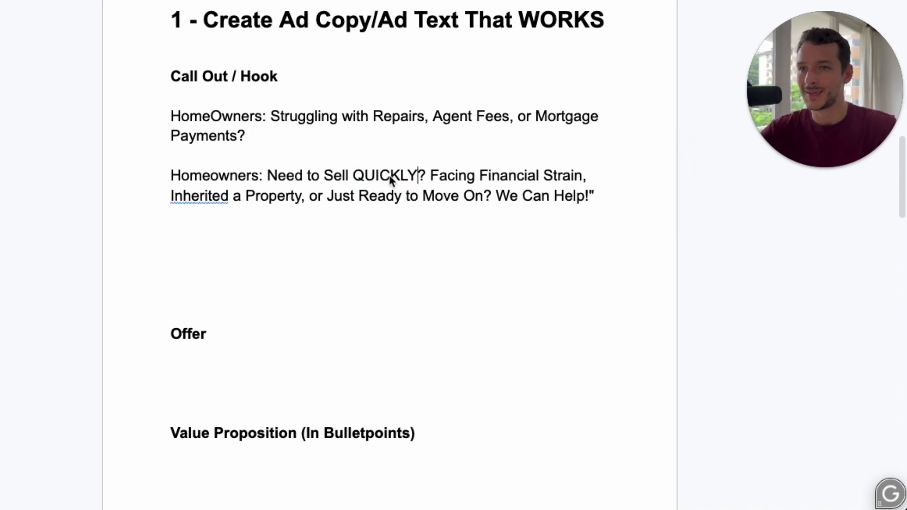
{"action": "scroll", "coordinate": [100, 128], "scroll_direction": "up", "scroll_amount": 1}
{"action": "scroll", "coordinate": [100, 128], "scroll_direction": "down", "scroll_amount": 3}
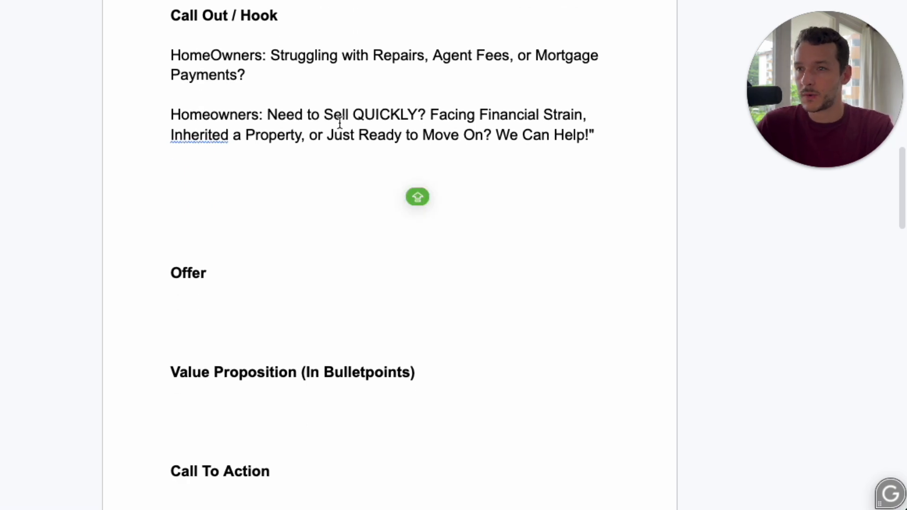
{"action": "double_click", "coordinate": [563, 116]}
{"action": "type", "text": "ha"}
{"action": "key", "text": "BackSpace"}
{"action": "type", "text": "a"}
{"action": "key", "text": "BackSpace"}
{"action": "key", "text": "BackSpace"}
{"action": "type", "text": "Hardship"}
{"action": "scroll", "coordinate": [457, 142], "scroll_direction": "up", "scroll_amount": 1}
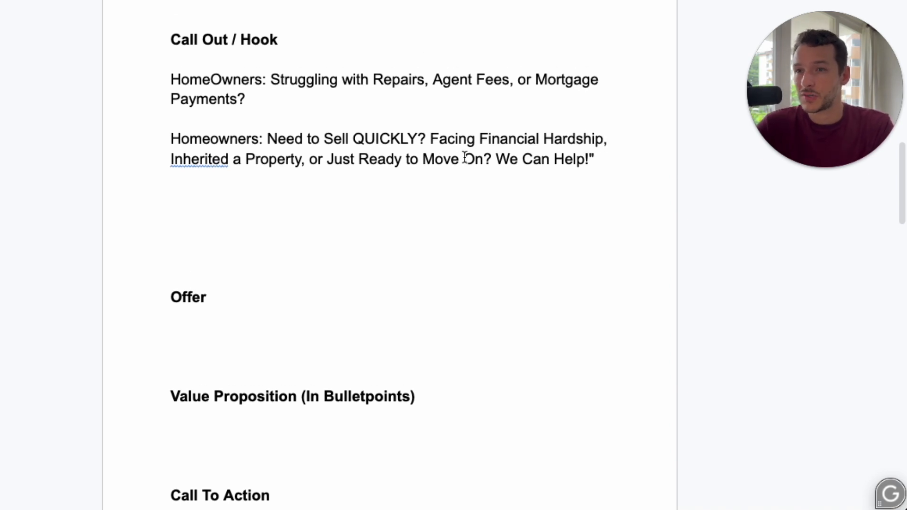
Step: In the second hook, replace "Move" with "finally MOVE" and delete the closing quotation mark
{"action": "double_click", "coordinate": [441, 159]}
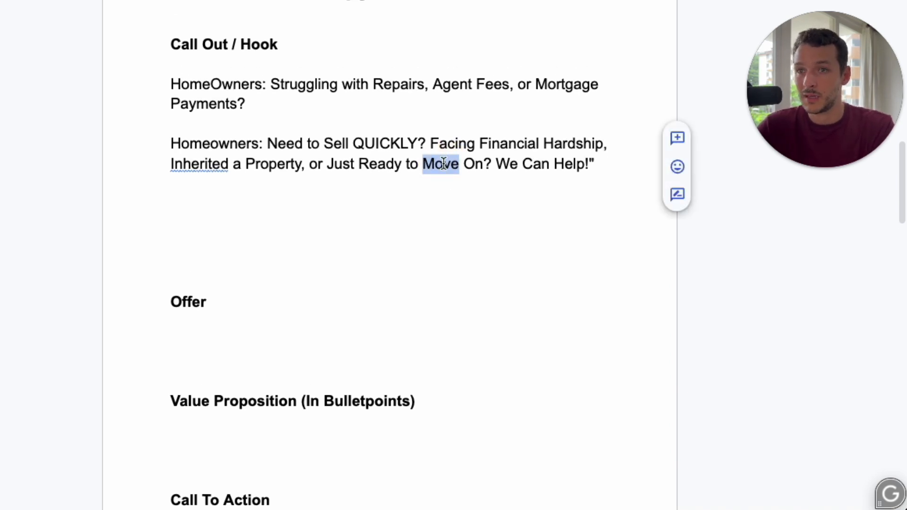
{"action": "type", "text": "fIN"}
{"action": "key", "text": "BackSpace"}
{"action": "key", "text": "BackSpace"}
{"action": "type", "text": "inally"}
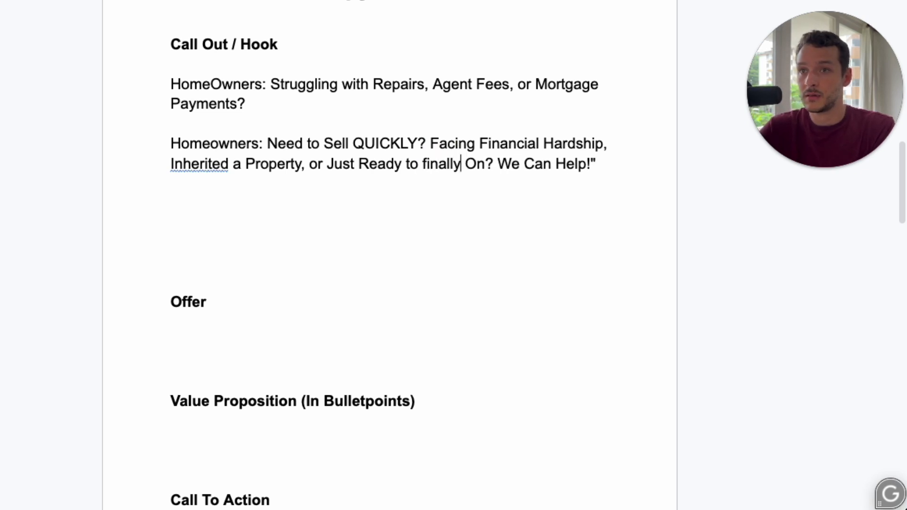
{"action": "type", "text": " MOVE"}
{"action": "left_click", "coordinate": [353, 184]}
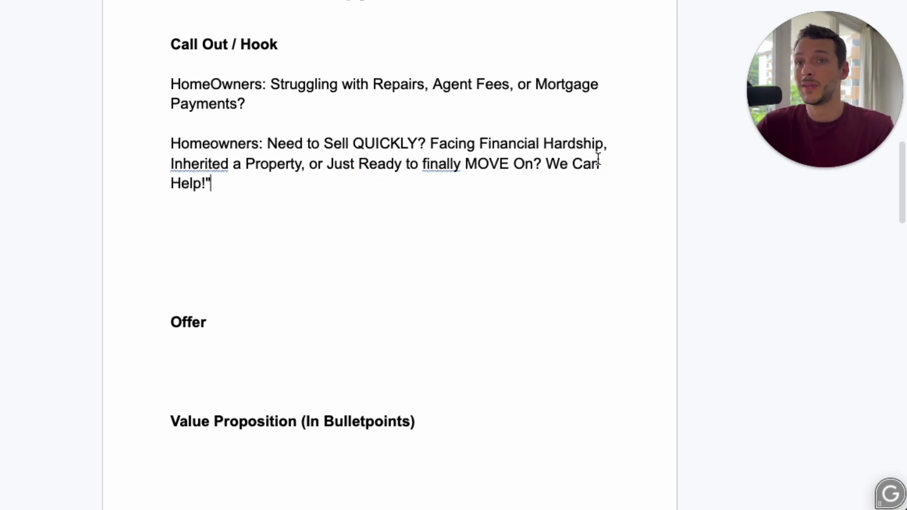
{"action": "key", "text": "BackSpace"}
{"action": "scroll", "coordinate": [221, 193], "scroll_direction": "up", "scroll_amount": 1}
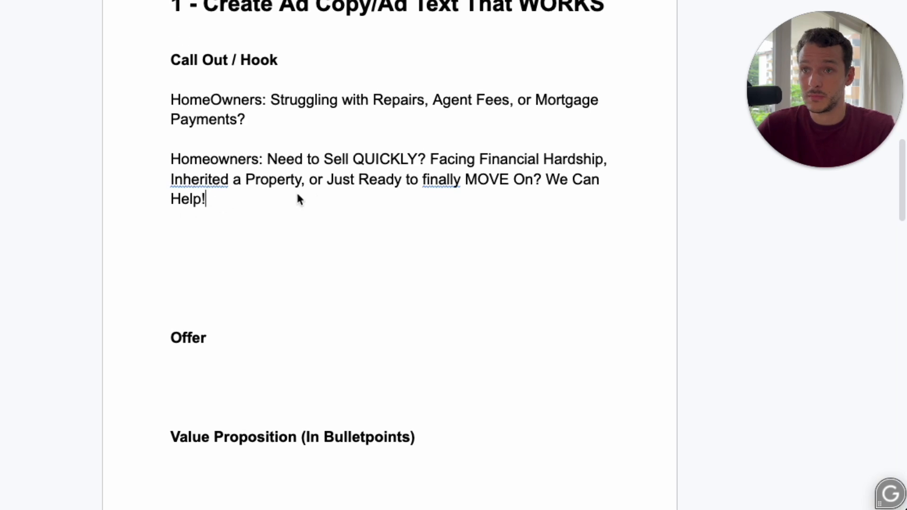
Step: Delete the extra blank lines between the second hook and the Offer heading
{"action": "left_click_drag", "start_coordinate": [200, 189], "coordinate": [174, 137]}
{"action": "left_click", "coordinate": [192, 298]}
{"action": "key", "text": "BackSpace"}
{"action": "key", "text": "BackSpace"}
{"action": "key", "text": "BackSpace"}
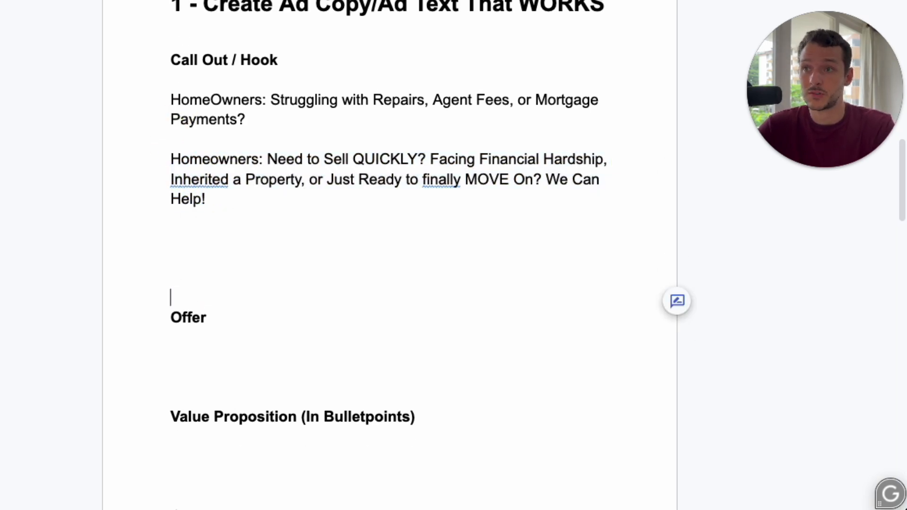
{"action": "key", "text": "BackSpace"}
{"action": "key", "text": "BackSpace"}
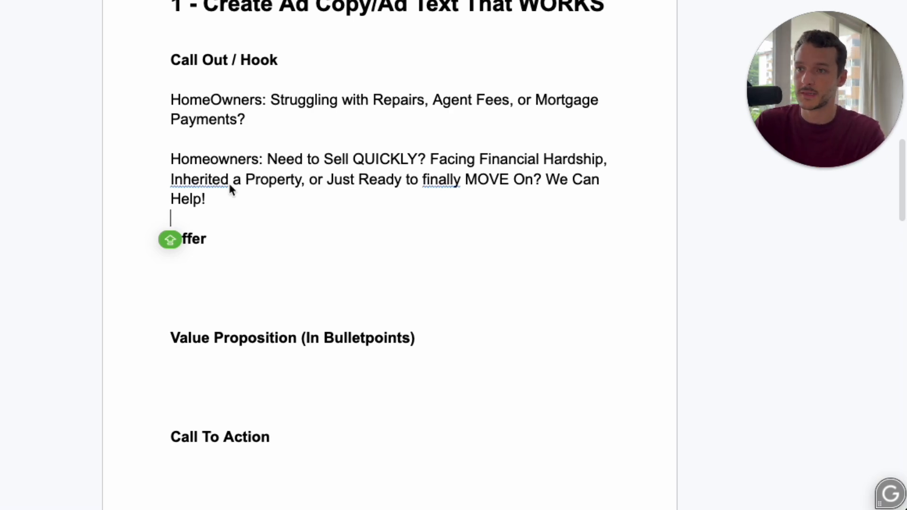
Step: Under Offer, enter "Click the button below to request a no-obligation FAIR cash offer today!"
{"action": "left_click", "coordinate": [218, 271]}
{"action": "left_click", "coordinate": [199, 265]}
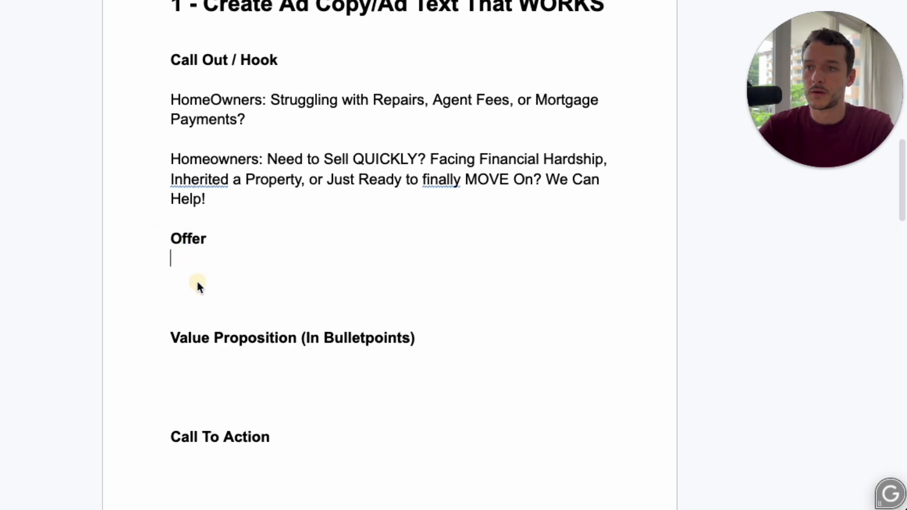
{"action": "double_click", "coordinate": [191, 274]}
{"action": "left_click", "coordinate": [182, 274]}
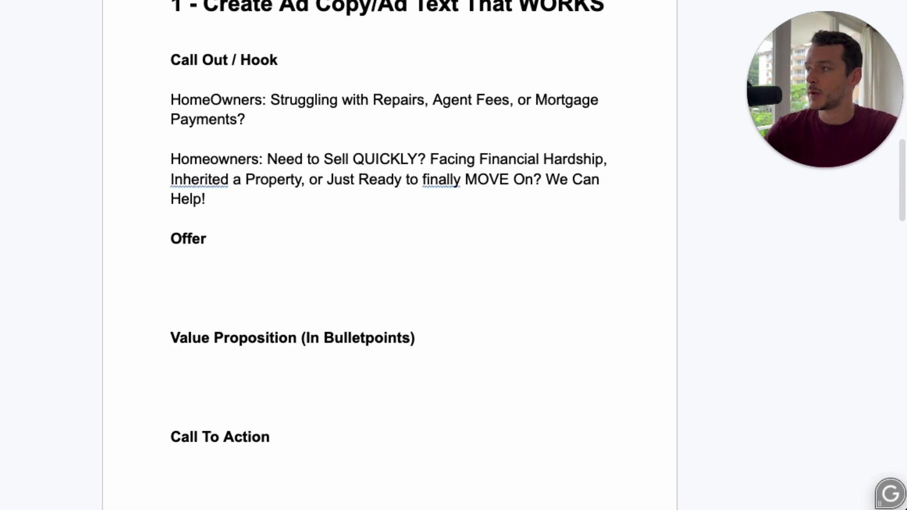
{"action": "double_click", "coordinate": [207, 280]}
{"action": "left_click", "coordinate": [207, 281]}
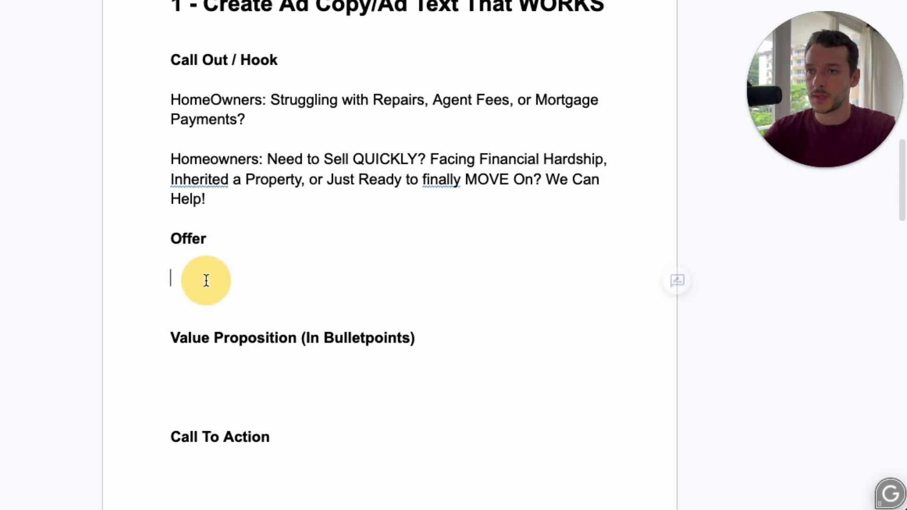
{"action": "type", "text": "Click the button eb"}
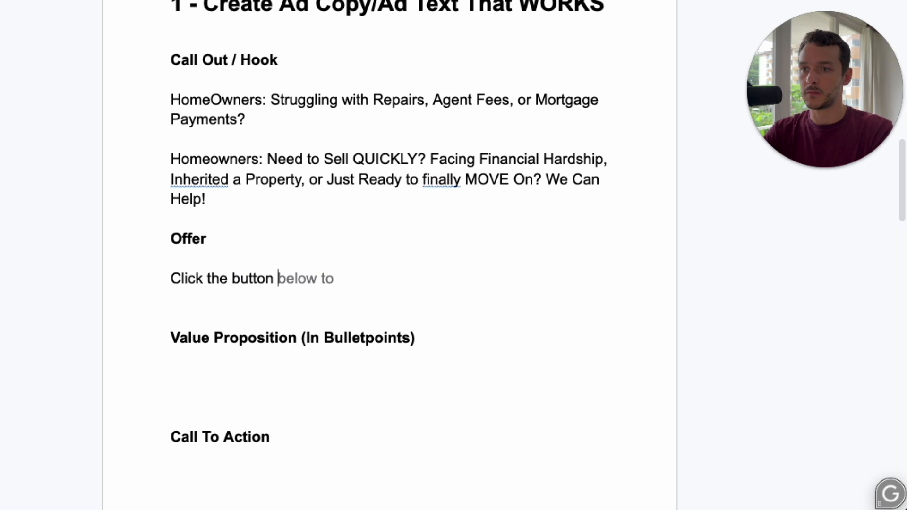
{"action": "key", "text": "BackSpace"}
{"action": "key", "text": "BackSpace"}
{"action": "type", "text": "below to reqyes"}
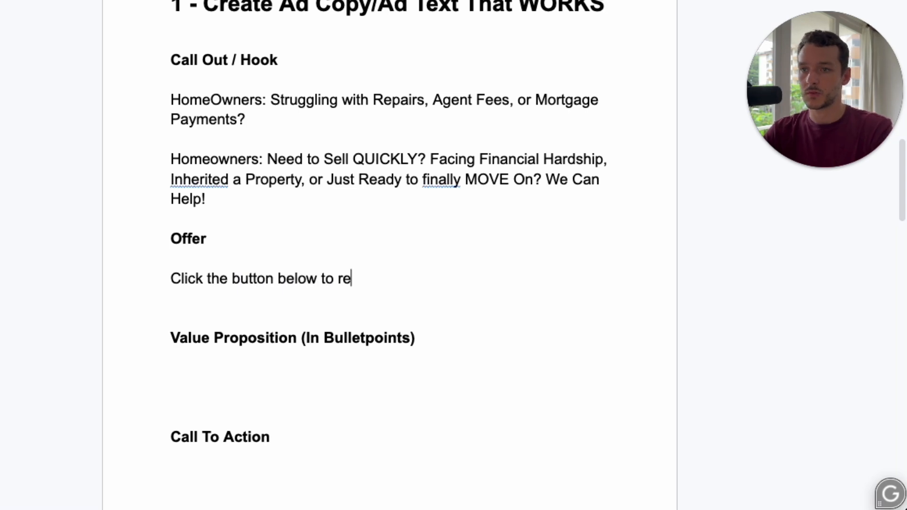
{"action": "key", "text": "BackSpace"}
{"action": "key", "text": "BackSpace"}
{"action": "key", "text": "BackSpace"}
{"action": "type", "text": "uest a no-"}
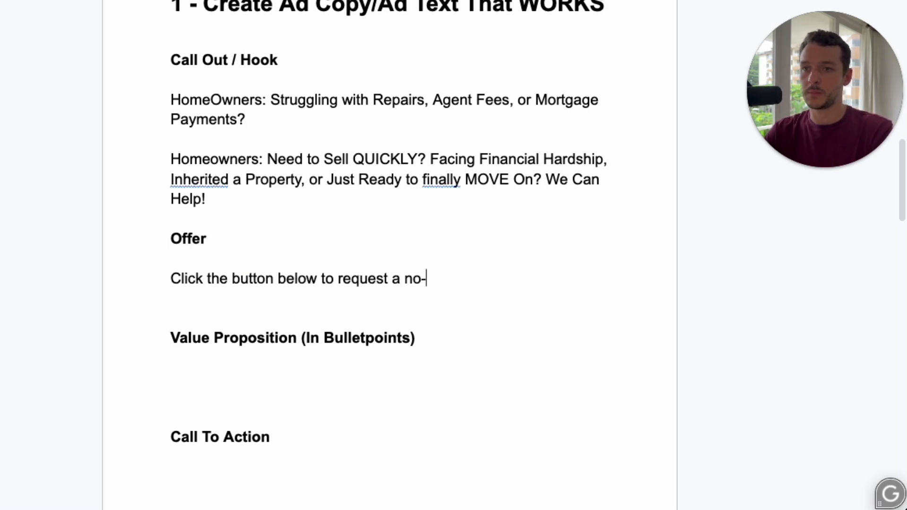
{"action": "type", "text": "obligation FAIR cash offer today!"}
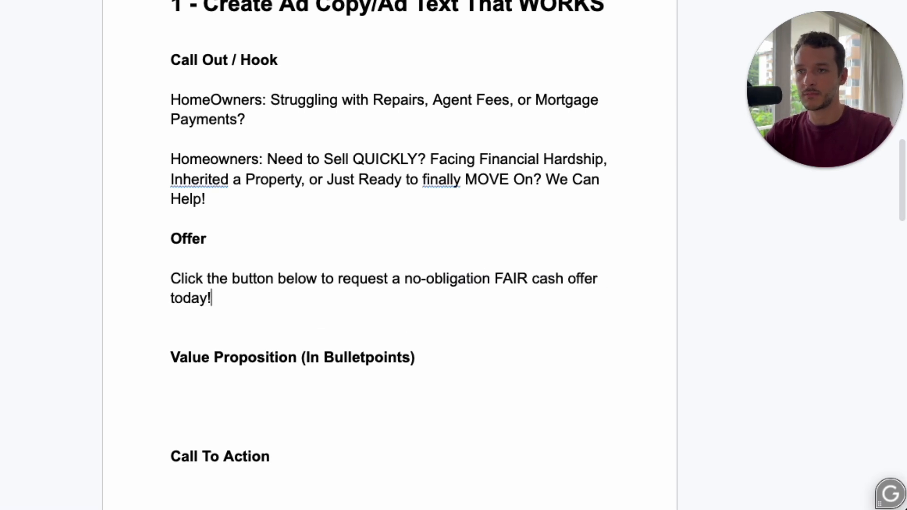
Step: Under Offer, add a second line reading "We're ready to give you a no-obligation CASH offer!"
{"action": "left_click", "coordinate": [248, 220]}
{"action": "left_click", "coordinate": [202, 199]}
{"action": "left_click", "coordinate": [237, 200]}
{"action": "left_click", "coordinate": [249, 304]}
{"action": "key", "text": "Return"}
{"action": "key", "text": "Return"}
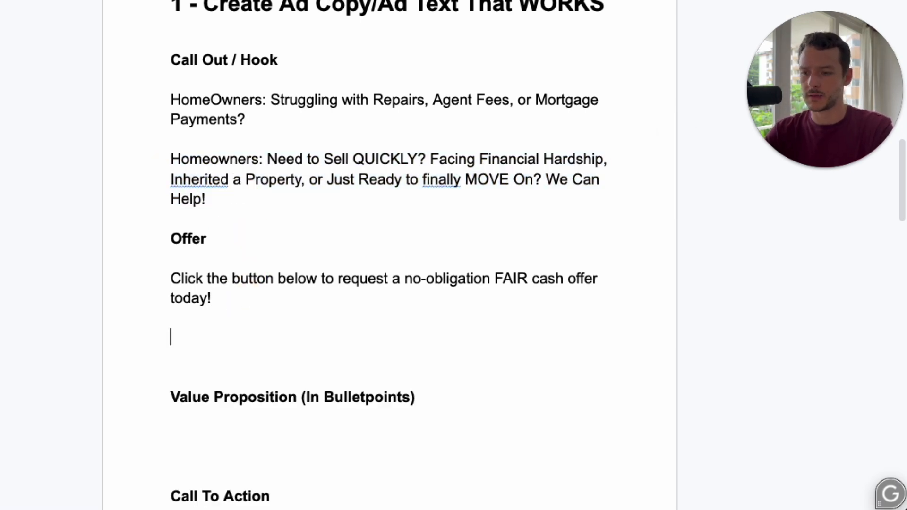
{"action": "type", "text": "gE"}
{"action": "key", "text": "BackSpace"}
{"action": "key", "text": "BackSpace"}
{"action": "type", "text": "We're ready to give you"}
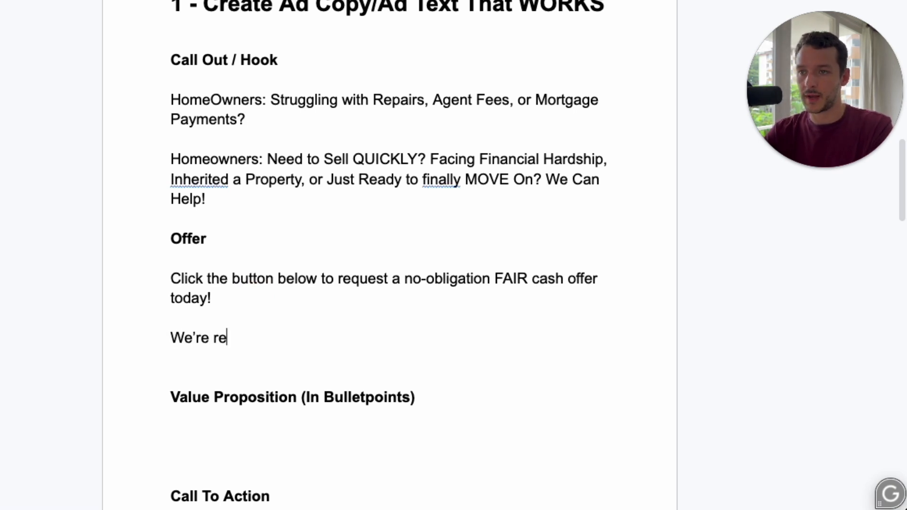
{"action": "type", "text": " a no"}
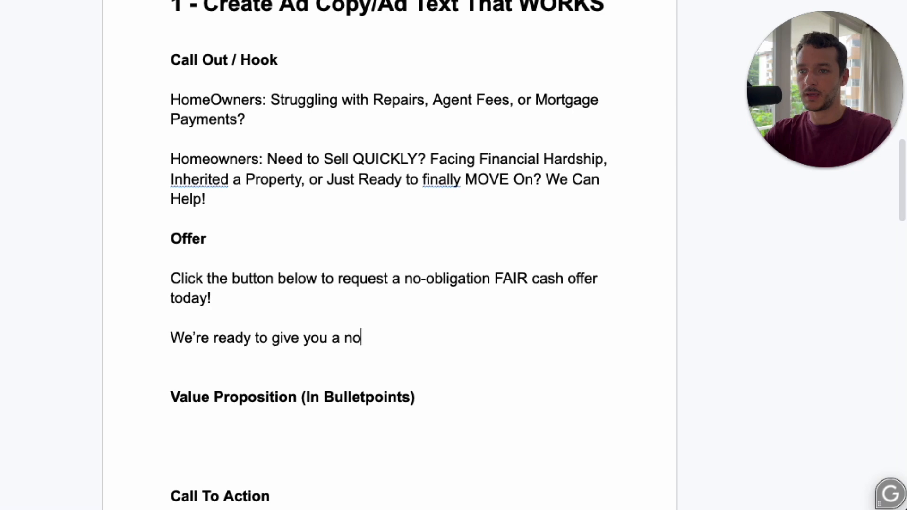
{"action": "type", "text": "-obligation CASH offer!"}
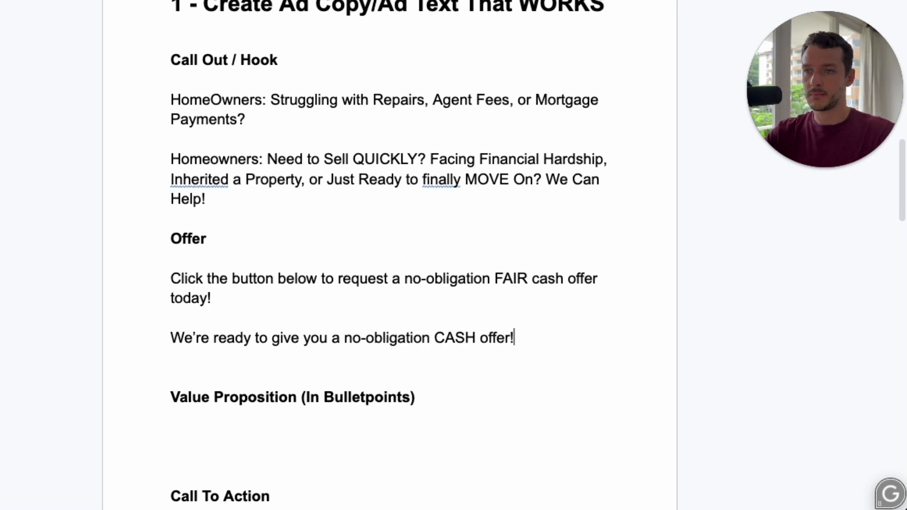
Step: Add a third offer: "We're READY to buy your property for CASH. We're willing to pay MORE for properties than a typical real estate investor would."
{"action": "key", "text": "Return"}
{"action": "key", "text": "Return"}
{"action": "type", "text": "We're re"}
{"action": "key", "text": "BackSpace"}
{"action": "key", "text": "BackSpace"}
{"action": "type", "text": "READY"}
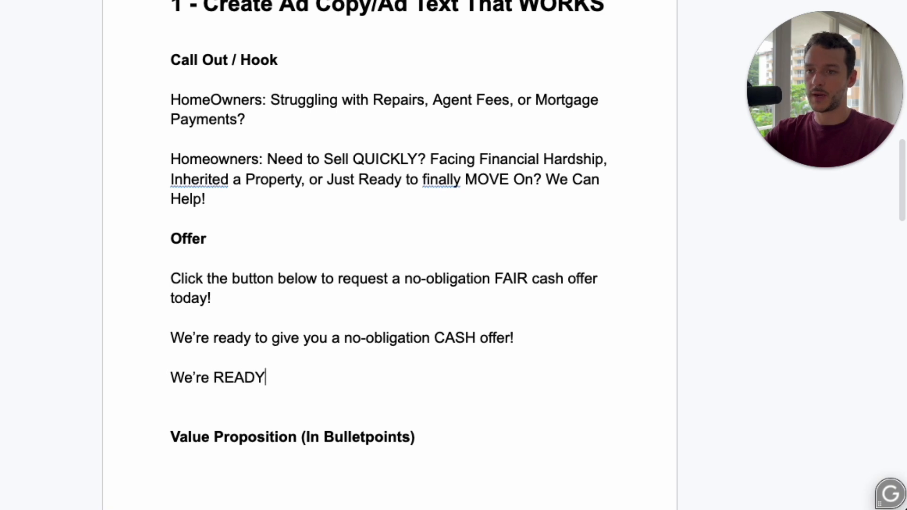
{"action": "type", "text": " to buy your property for CASH. We're willing to pay MORE "}
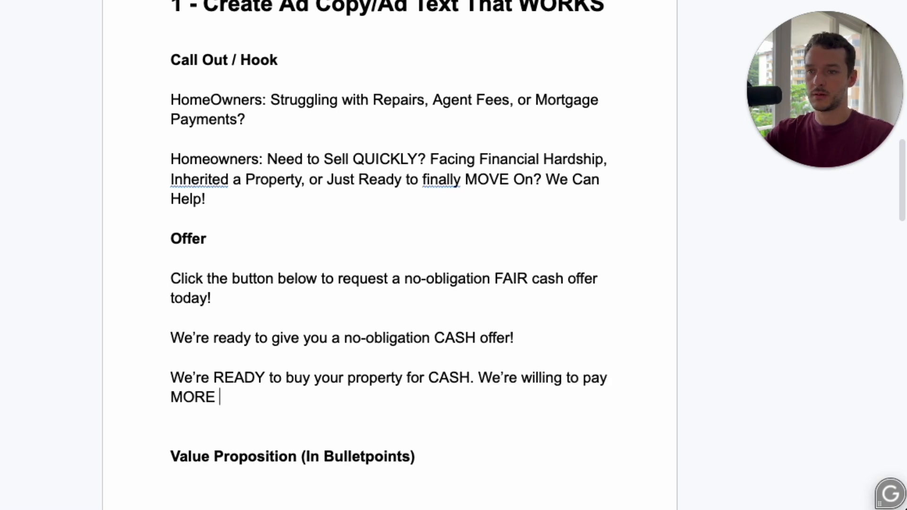
{"action": "type", "text": "for properties than a typical real estate "}
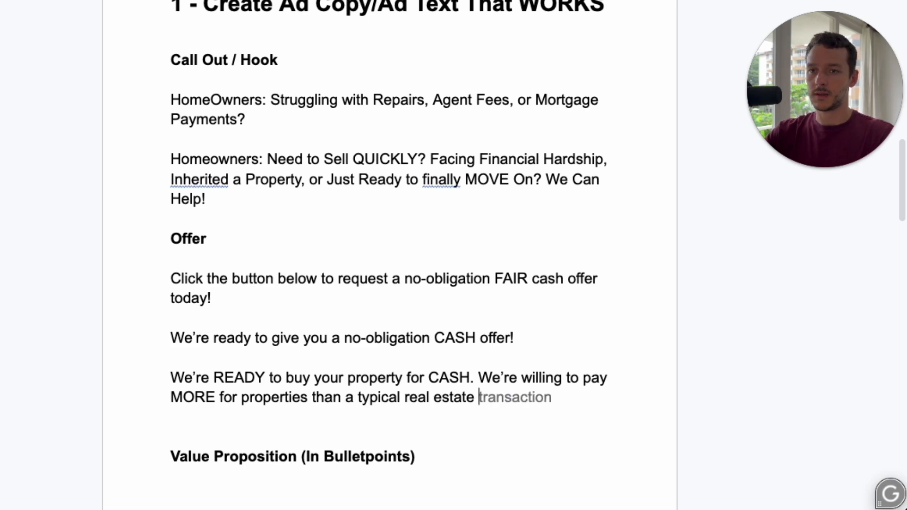
{"action": "type", "text": "ivnesto"}
{"action": "key", "text": "BackSpace"}
{"action": "key", "text": "BackSpace"}
{"action": "key", "text": "BackSpace"}
{"action": "key", "text": "BackSpace"}
{"action": "key", "text": "BackSpace"}
{"action": "type", "text": "nvestor would."}
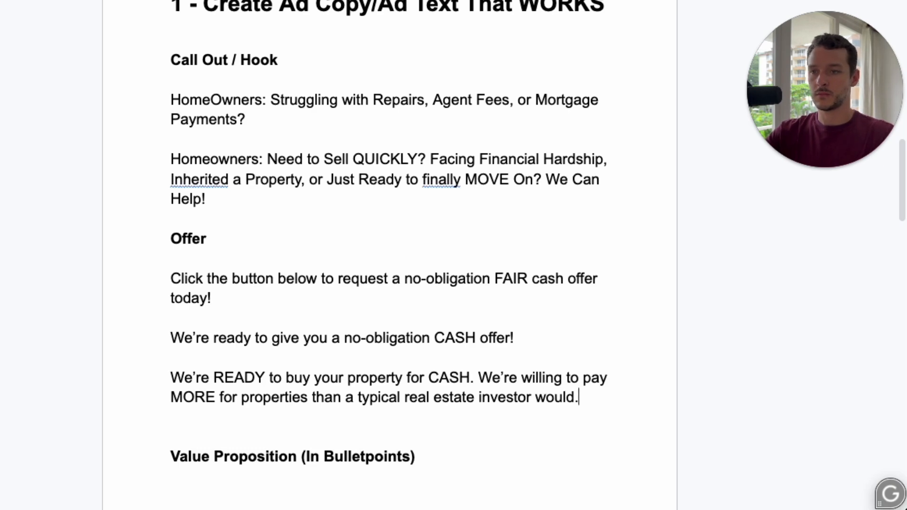
Step: Adjust the spacing around the Value Proposition heading, adding a blank line between it and the Call To Action heading
{"action": "key", "text": "Down"}
{"action": "key", "text": "BackSpace"}
{"action": "scroll", "coordinate": [277, 320], "scroll_direction": "down", "scroll_amount": 3}
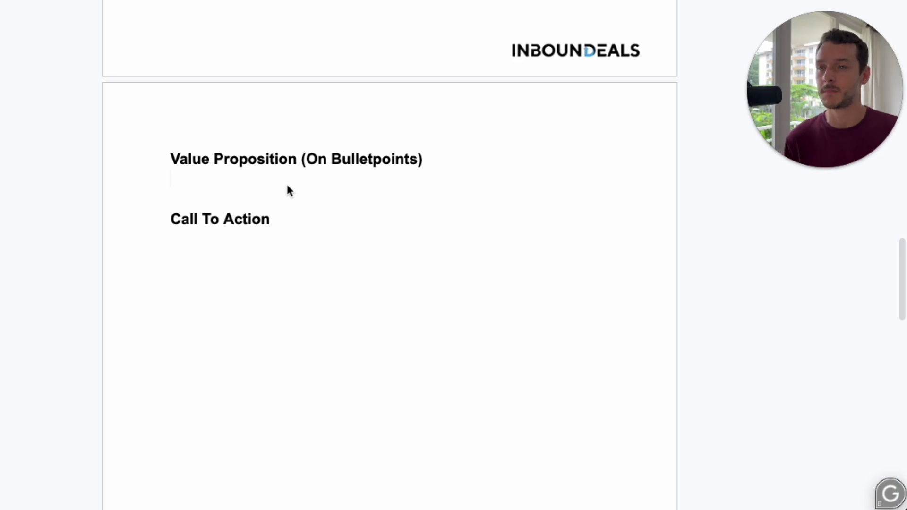
{"action": "key", "text": "Return"}
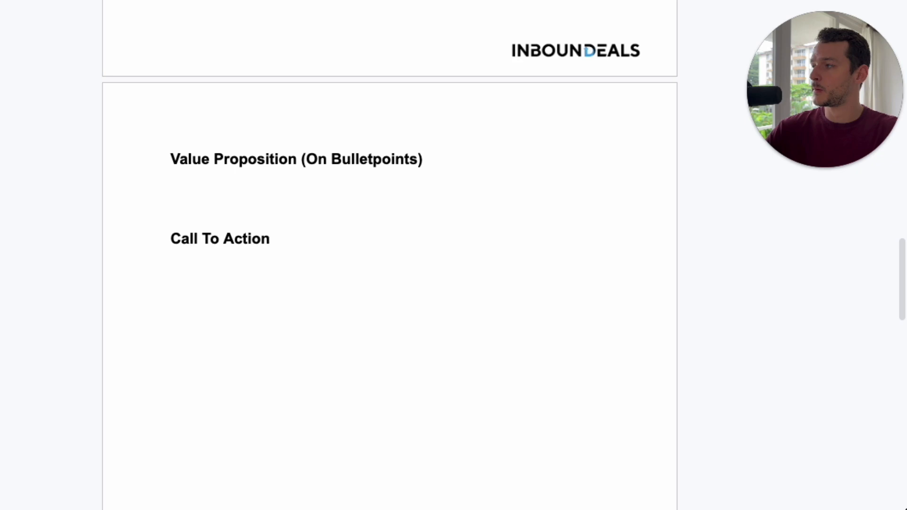
{"action": "left_click", "coordinate": [236, 194]}
{"action": "type", "text": "✅"}
{"action": "key", "text": "super+z"}
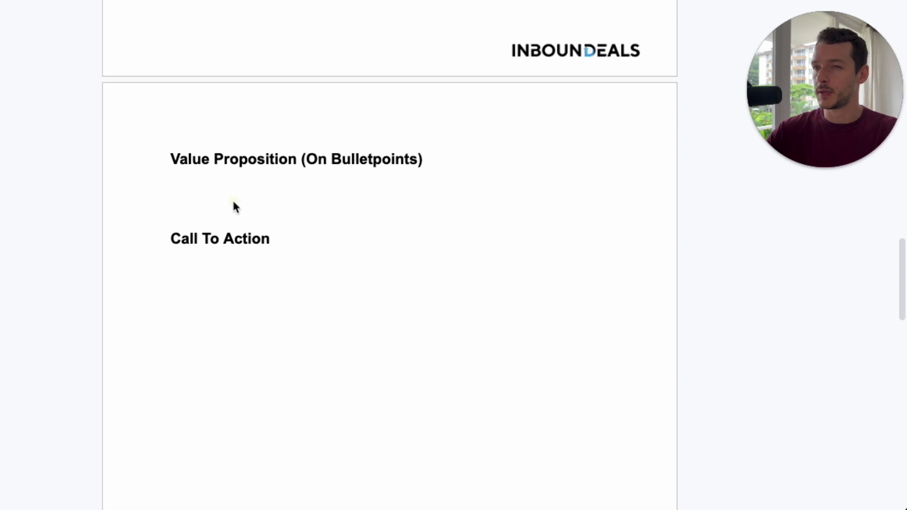
Step: Under Value Proposition, add four explained benefits: No Repairs Needed, Fast Closing, All Cash Offer, and No Commissions or Hidden Fees
{"action": "left_click", "coordinate": [190, 190]}
{"action": "type", "text": "No Repairs Needed: We buy properties in any condition – save on costly renovations. Fast Closing: Sell in as little as 14 days, or on a timeline that suits you. All Cash Offer: Get the full amount in cash – no financing delays. No Commissions or Hidden Fees: Save money by avoiding agent fees and closing costs."}
{"action": "left_click", "coordinate": [169, 199]}
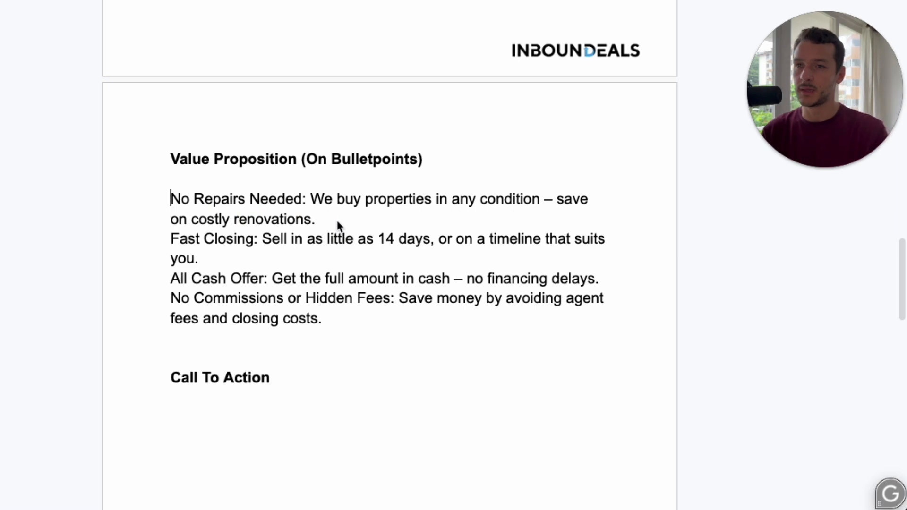
Step: Change "Fast Closing" to "Fast Closings" in the second value proposition line
{"action": "scroll", "coordinate": [338, 222], "scroll_direction": "down", "scroll_amount": 3}
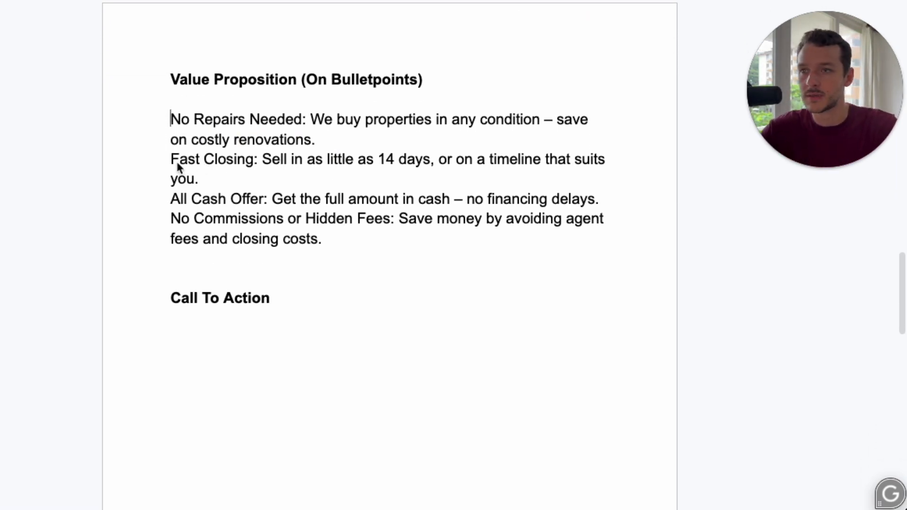
{"action": "left_click", "coordinate": [255, 161]}
{"action": "type", "text": "s"}
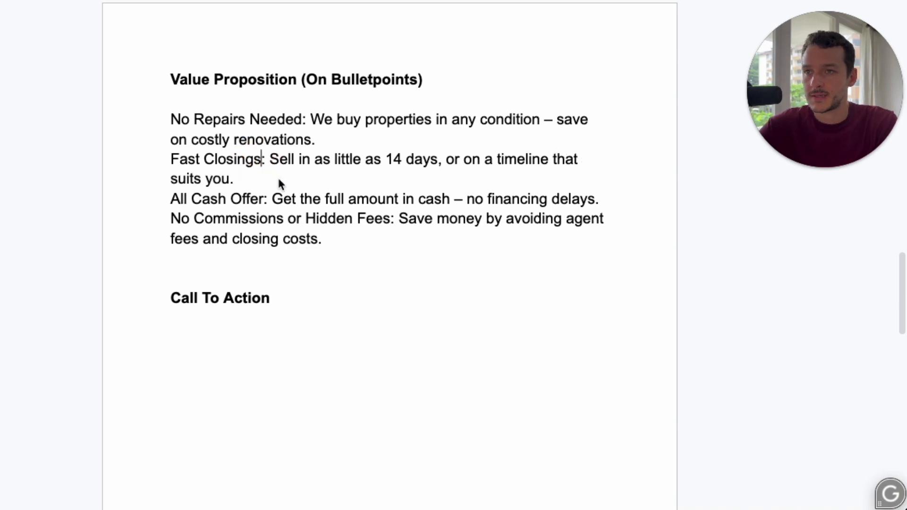
Step: Review the value proposition lines, highlighting the "14 days" closing time in the Fast Closings line
{"action": "scroll", "coordinate": [454, 179], "scroll_direction": "down", "scroll_amount": 1}
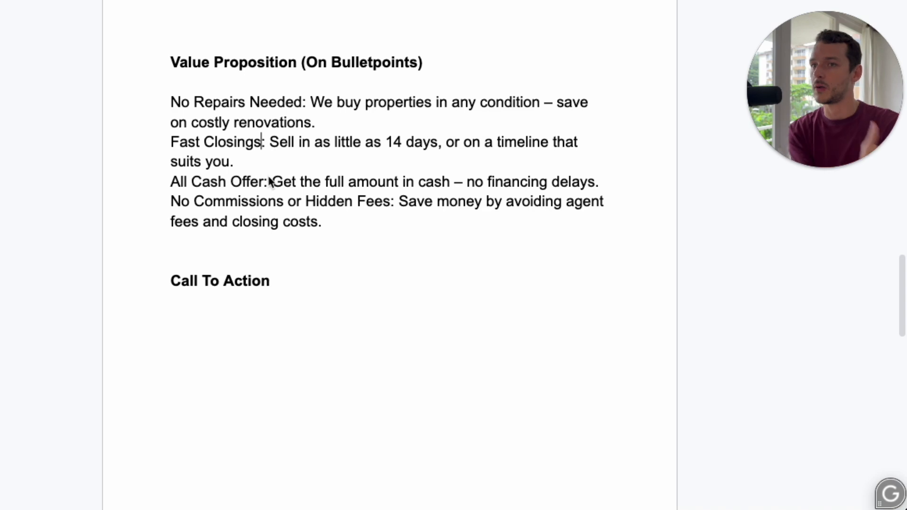
{"action": "scroll", "coordinate": [270, 182], "scroll_direction": "down", "scroll_amount": 2}
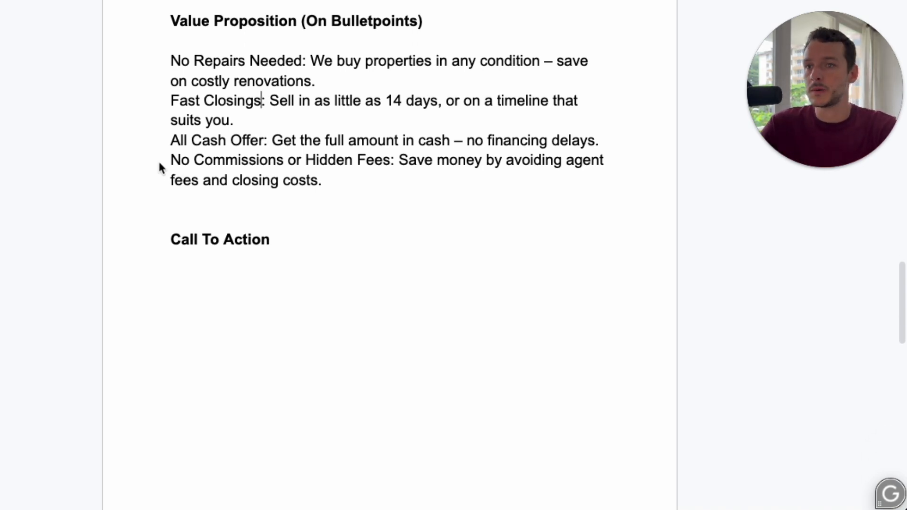
{"action": "scroll", "coordinate": [333, 124], "scroll_direction": "up", "scroll_amount": 2}
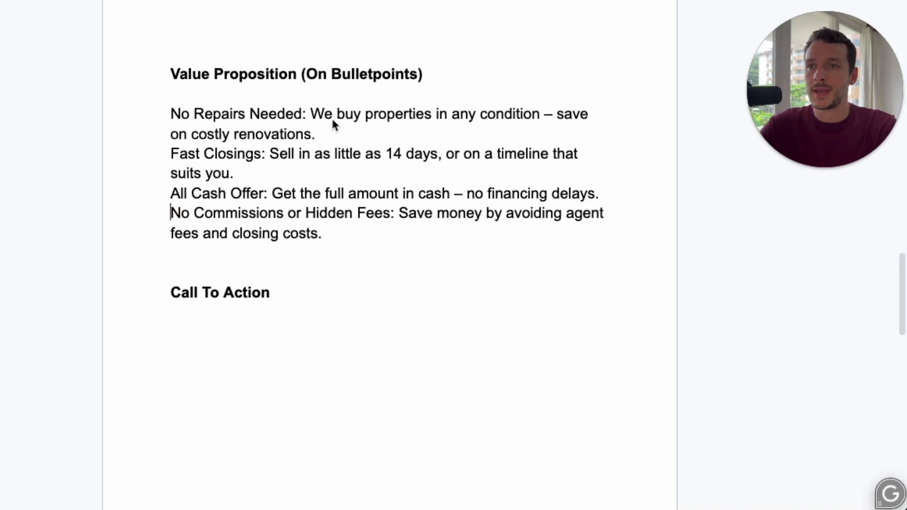
{"action": "left_click_drag", "start_coordinate": [381, 156], "coordinate": [439, 157]}
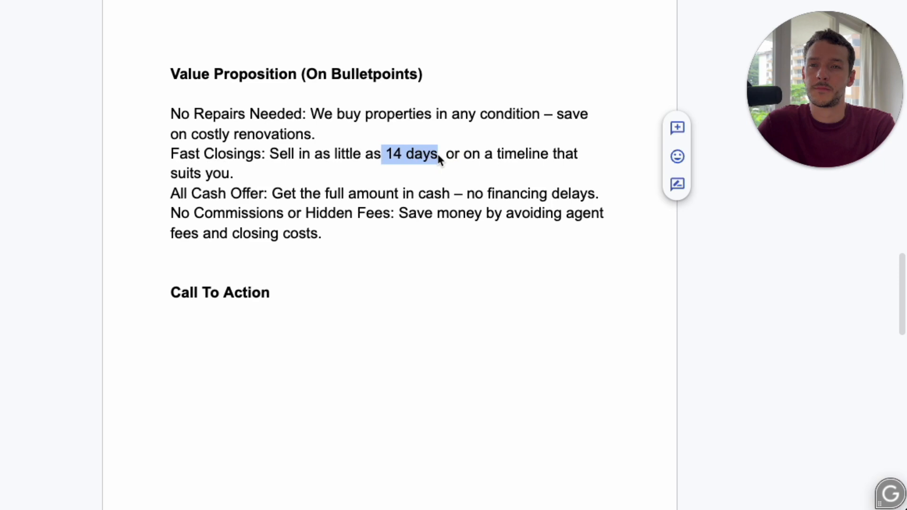
{"action": "left_click", "coordinate": [438, 157]}
{"action": "left_click_drag", "start_coordinate": [438, 157], "coordinate": [388, 158]}
{"action": "left_click", "coordinate": [389, 154]}
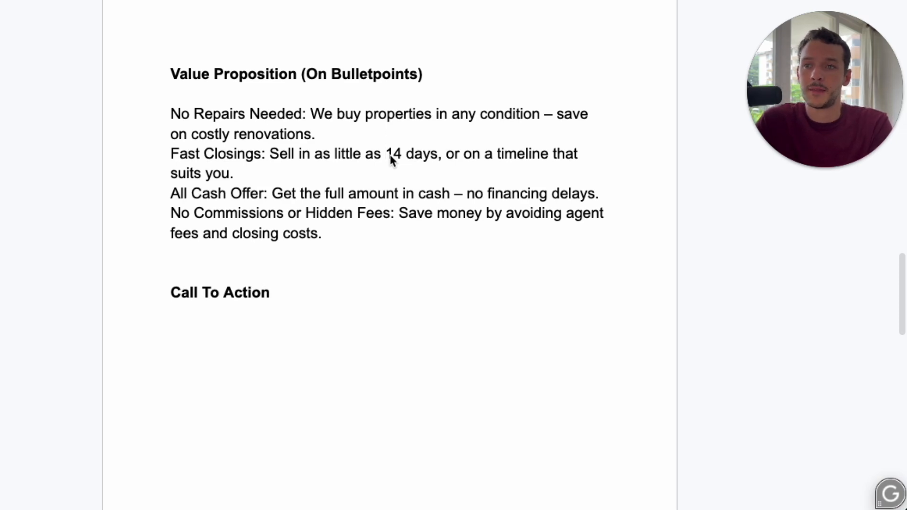
Step: Separate the four value proposition lines from one another with blank lines
{"action": "key", "text": "Return"}
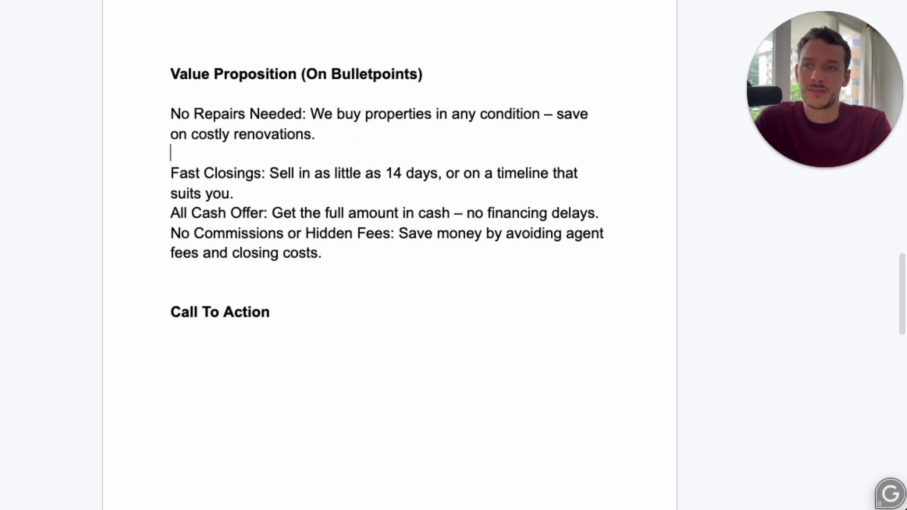
{"action": "left_click", "coordinate": [312, 194]}
{"action": "key", "text": "Return"}
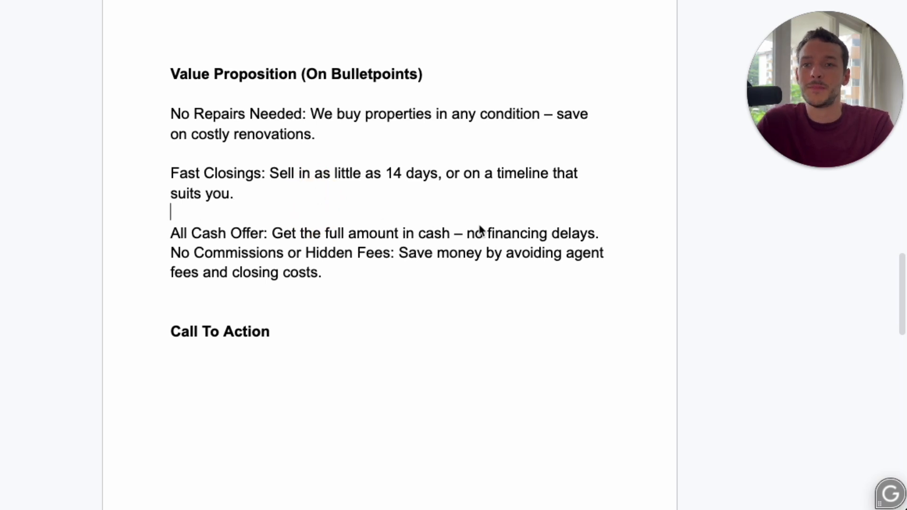
{"action": "left_click", "coordinate": [614, 235]}
{"action": "key", "text": "Return"}
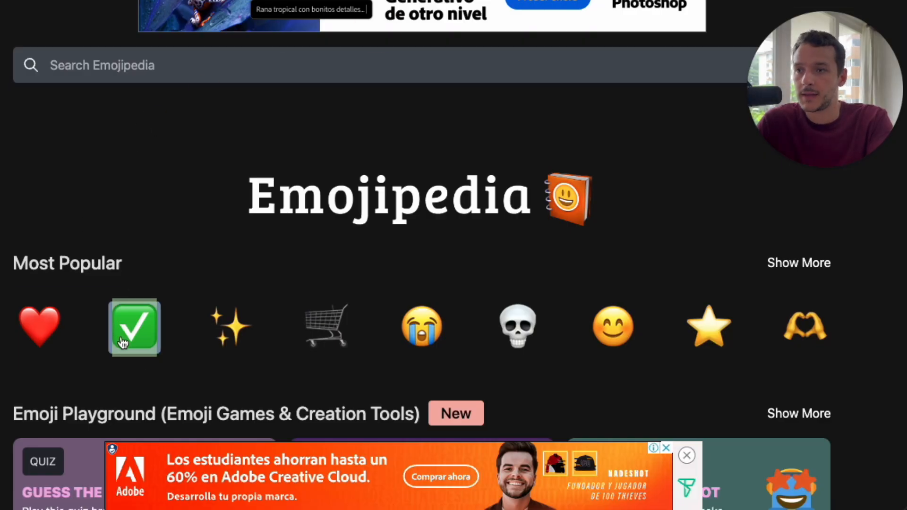
Step: Switch to Emojipedia and copy the green check mark emoji from the most popular emojis
{"action": "left_click_drag", "start_coordinate": [135, 329], "coordinate": [122, 327]}
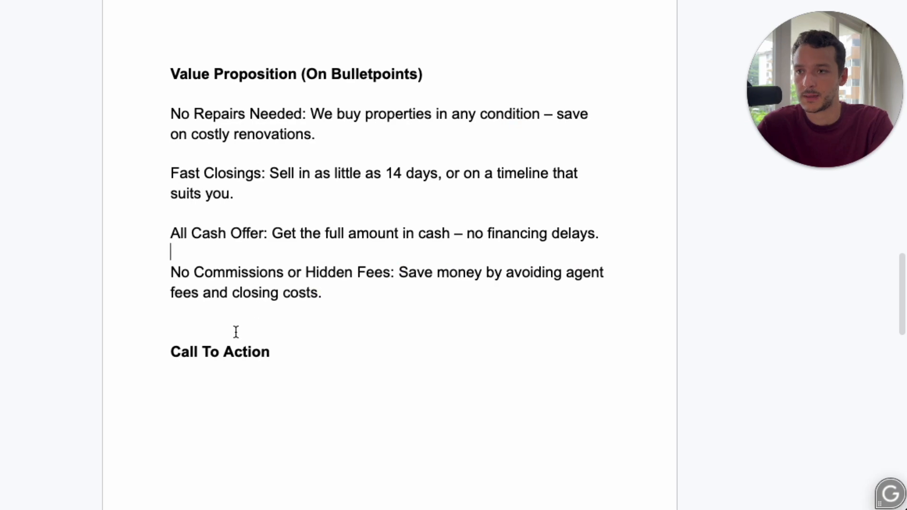
{"action": "left_click", "coordinate": [236, 332]}
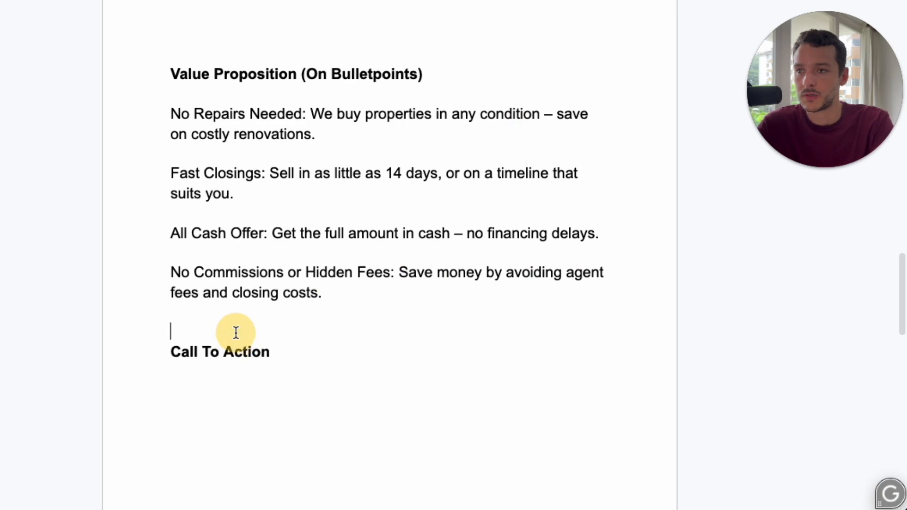
{"action": "type", "text": "https://emojipedia.org/"}
{"action": "left_click_drag", "start_coordinate": [338, 334], "coordinate": [151, 338]}
{"action": "key", "text": "ctrl+c"}
{"action": "key", "text": "BackSpace"}
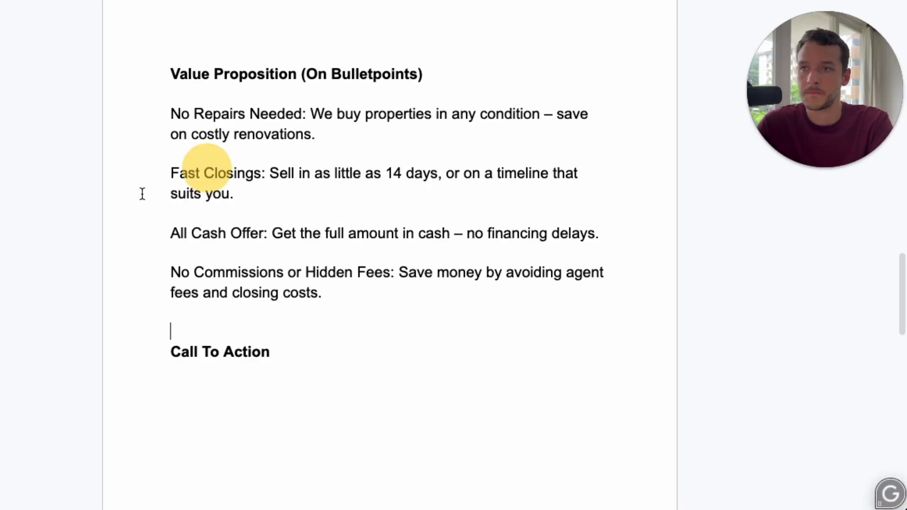
{"action": "left_click", "coordinate": [149, 112]}
{"action": "key", "text": "ctrl+v"}
{"action": "key", "text": "ctrl+z"}
{"action": "key", "text": "ctrl+z"}
{"action": "key", "text": "ctrl+z"}
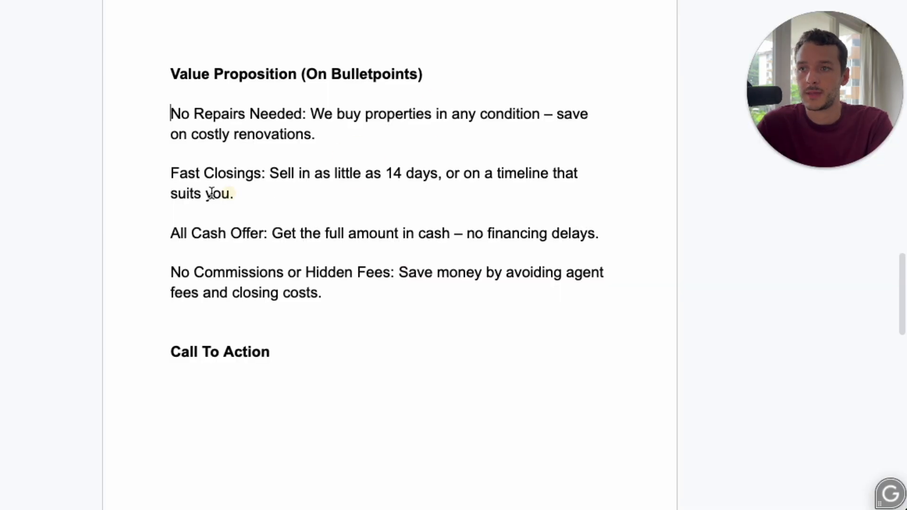
Step: Insert a ✅ emoji in front of each of the four value proposition lines
{"action": "type", "text": "✅"}
{"action": "left_click", "coordinate": [154, 176]}
{"action": "type", "text": "✅"}
{"action": "left_click", "coordinate": [170, 233]}
{"action": "type", "text": "✅"}
{"action": "left_click", "coordinate": [171, 293]}
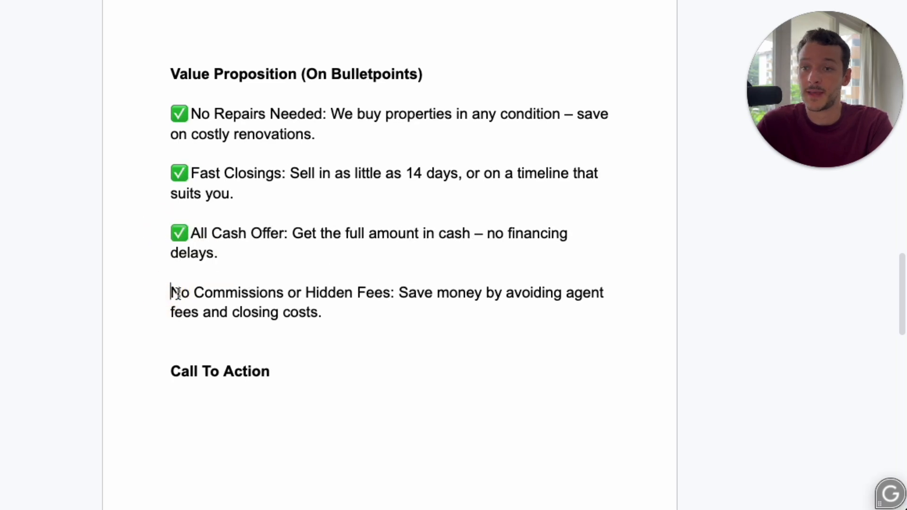
{"action": "type", "text": "✅"}
Step: Under Call To Action, add three lines opening with "Ready to Get a Cash Offer?", "Sell Your Property Today!" and "See How Fast You Can Sell!"
{"action": "scroll", "coordinate": [318, 246], "scroll_direction": "down", "scroll_amount": 1}
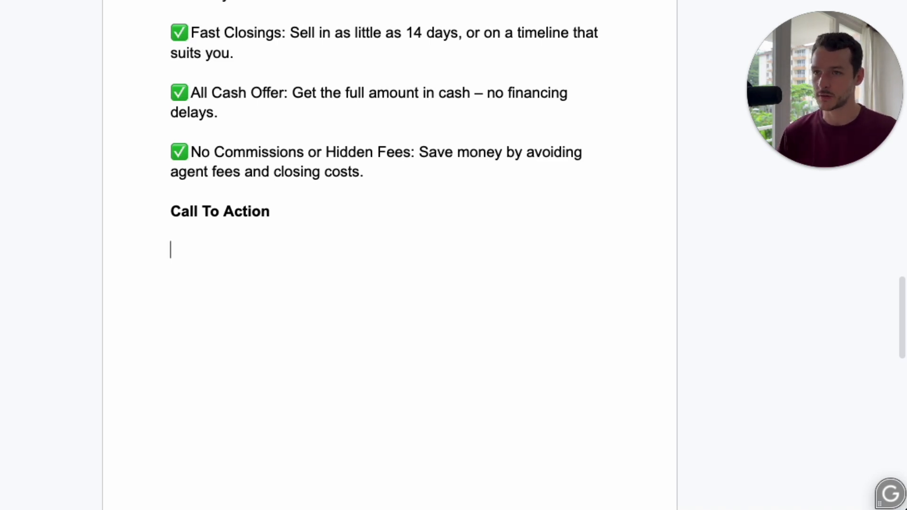
{"action": "type", "text": "Ready to Get a Cash Offer? Click Here to Start – No Obligations!\"  Sell Your Property Today! Click the button below for a Free, No-Commitment Cash Offer  See How Fast You Can Sell! Fill Out the Form to Get Your Offer Today!"}
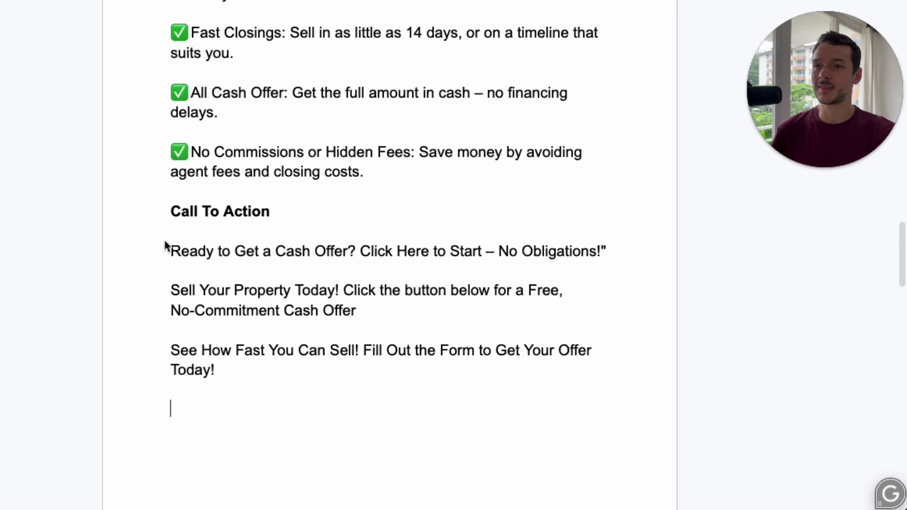
Step: Review the first two call-to-action lines, highlighting each one in turn
{"action": "scroll", "coordinate": [165, 246], "scroll_direction": "down", "scroll_amount": 1}
{"action": "left_click_drag", "start_coordinate": [170, 214], "coordinate": [561, 217]}
{"action": "left_click", "coordinate": [573, 212]}
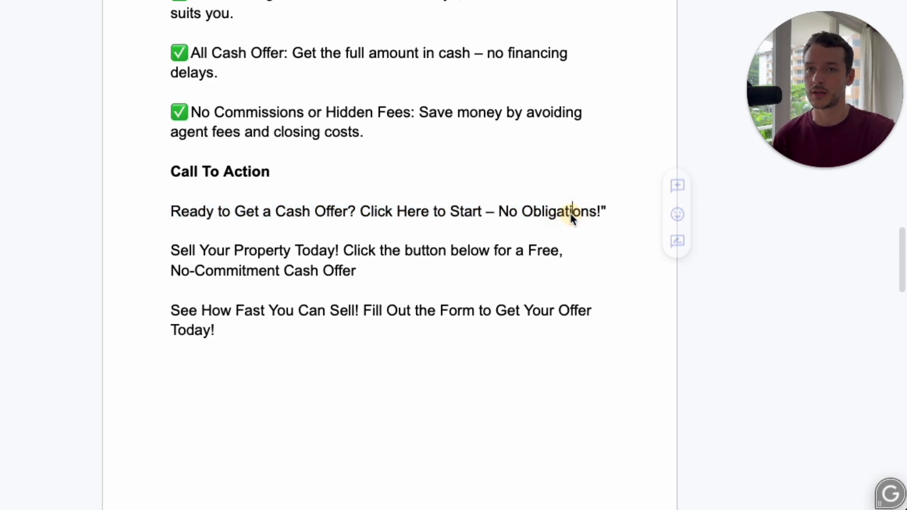
{"action": "left_click_drag", "start_coordinate": [152, 254], "coordinate": [352, 277]}
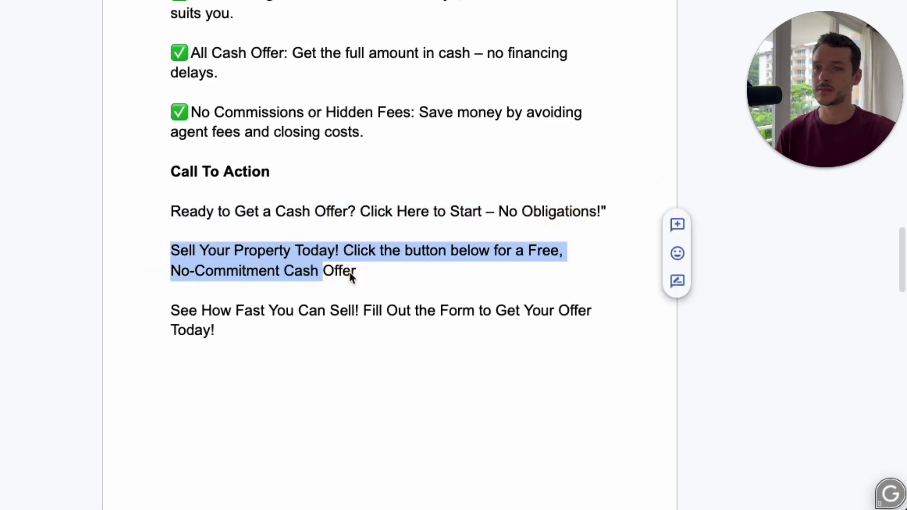
{"action": "left_click", "coordinate": [352, 277]}
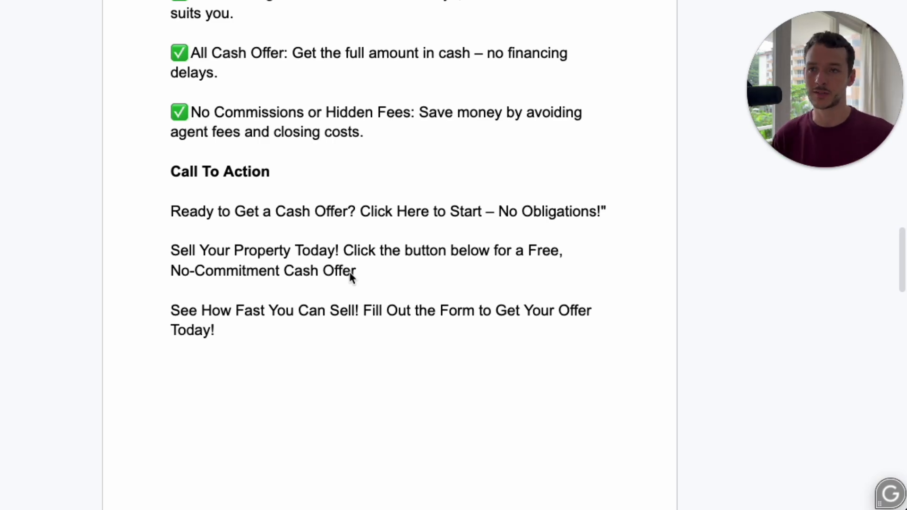
Step: Go back to the Call Out / Hook section and highlight the second hook, "Homeowners: Need to Sell QUICKLY?"
{"action": "scroll", "coordinate": [431, 251], "scroll_direction": "up", "scroll_amount": 5}
{"action": "scroll", "coordinate": [413, 258], "scroll_direction": "up", "scroll_amount": 10}
{"action": "scroll", "coordinate": [414, 258], "scroll_direction": "up", "scroll_amount": 3}
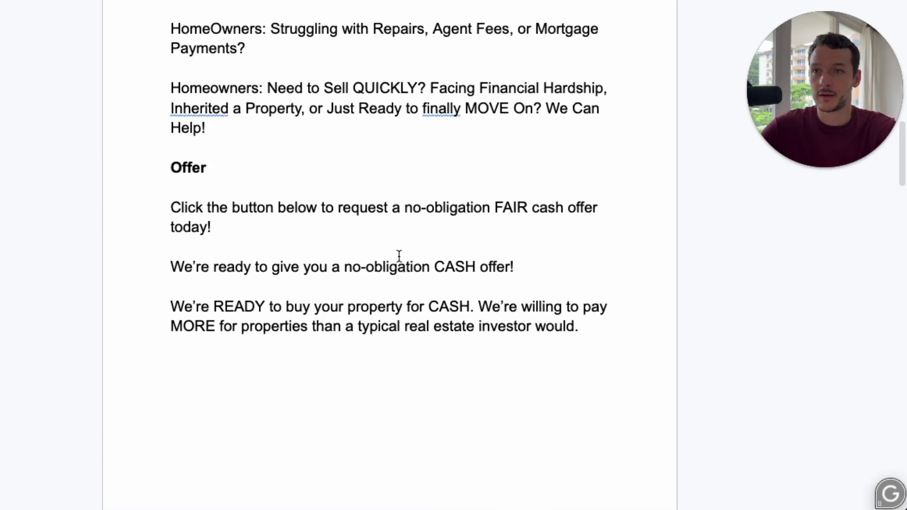
{"action": "left_click", "coordinate": [343, 182]}
{"action": "triple_click", "coordinate": [344, 181]}
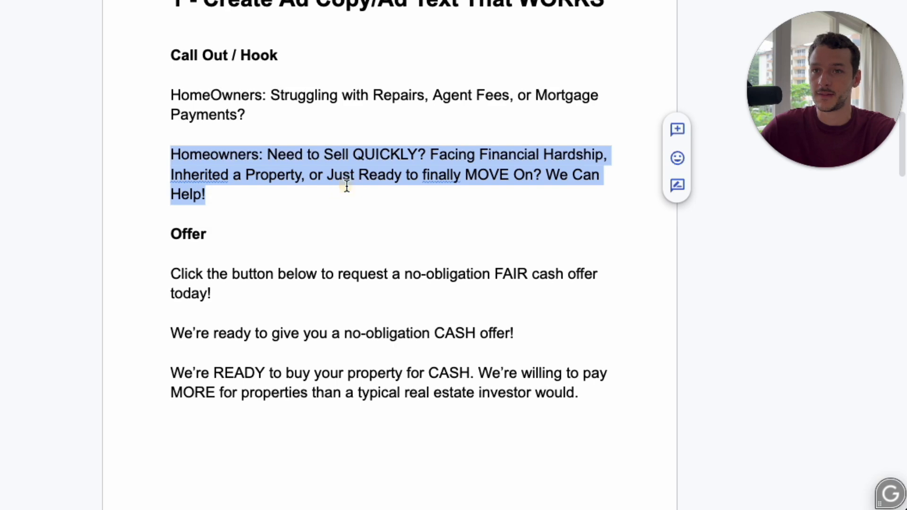
{"action": "left_click", "coordinate": [24, 197]}
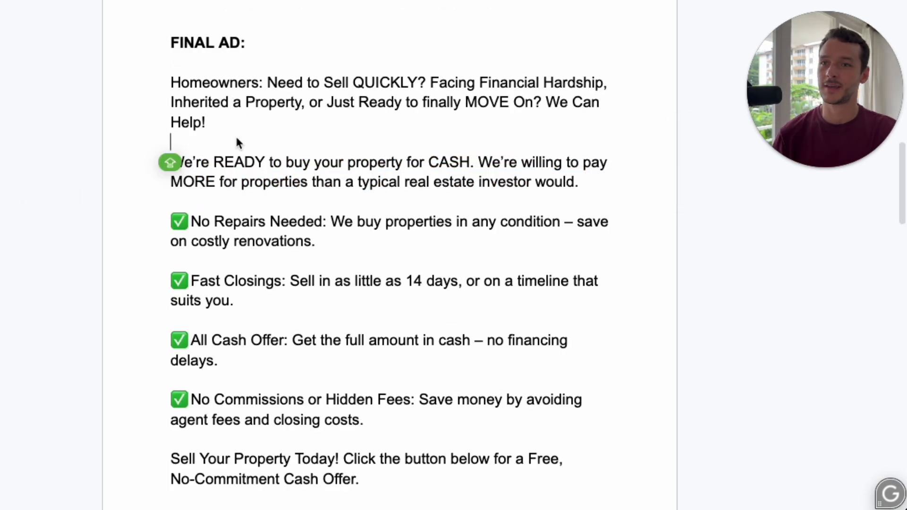
Step: Review the final ad from hook to call to action, highlighting the hook paragraph and the "We're willing to pay MORE" sentence
{"action": "left_click_drag", "start_coordinate": [221, 116], "coordinate": [169, 85]}
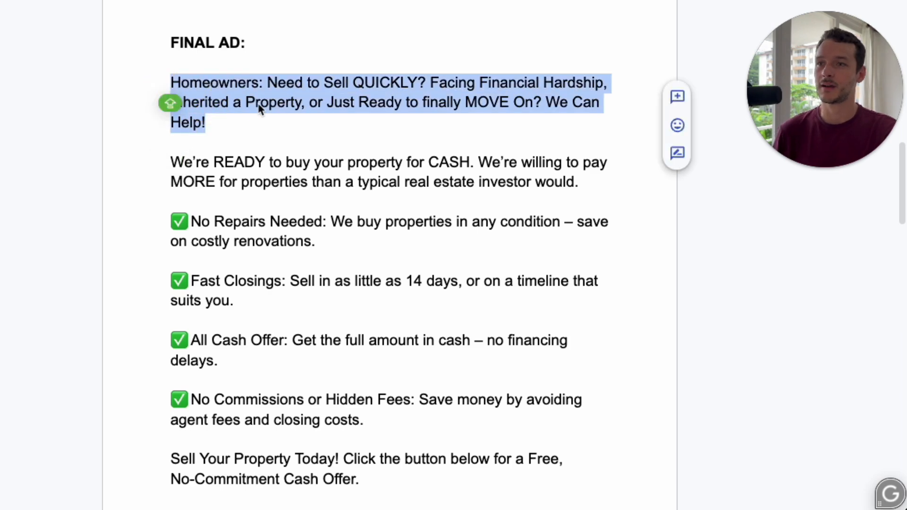
{"action": "left_click", "coordinate": [237, 122]}
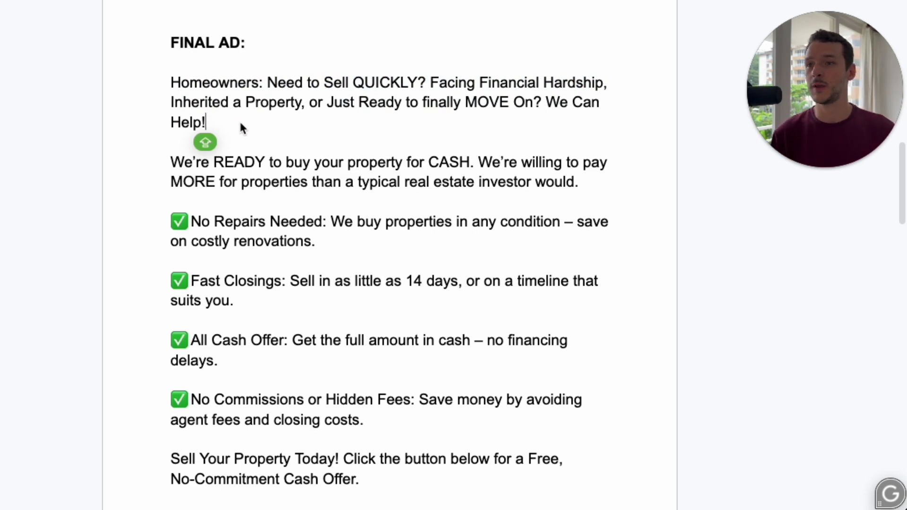
{"action": "scroll", "coordinate": [240, 128], "scroll_direction": "down", "scroll_amount": 1}
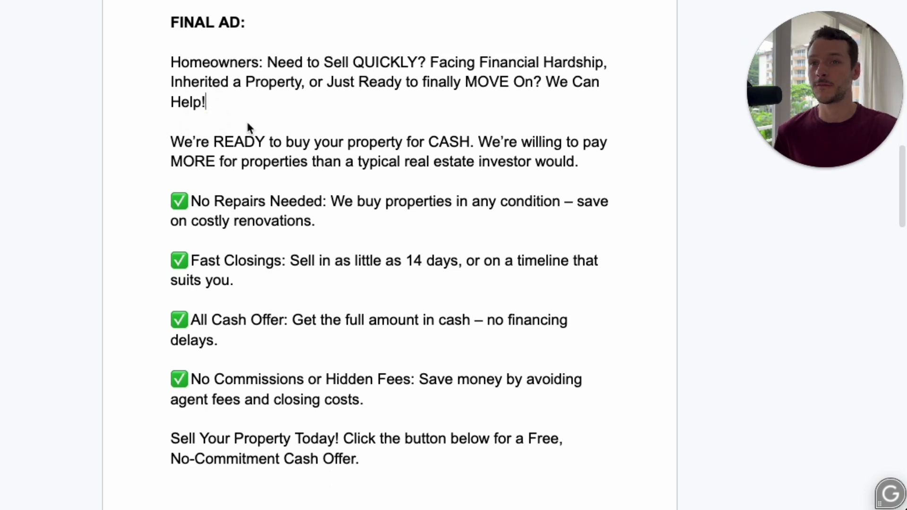
{"action": "left_click_drag", "start_coordinate": [474, 121], "coordinate": [591, 138]}
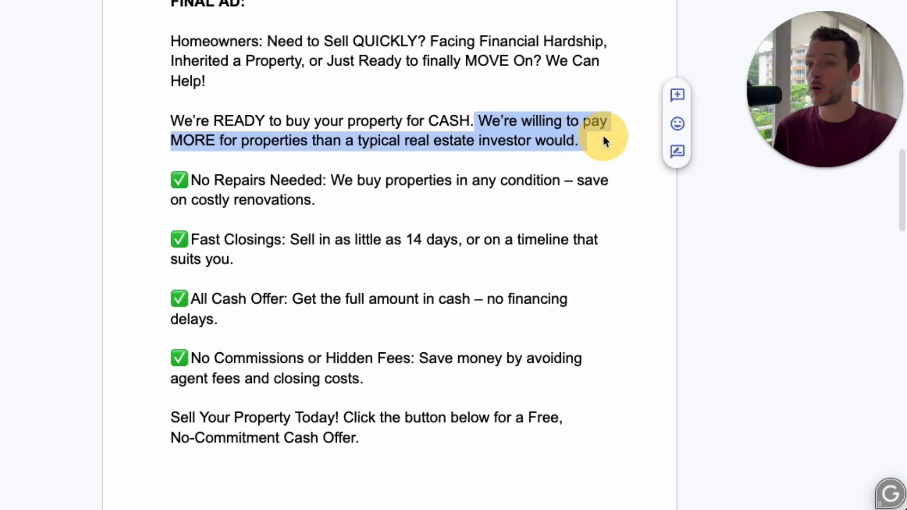
{"action": "left_click", "coordinate": [603, 136]}
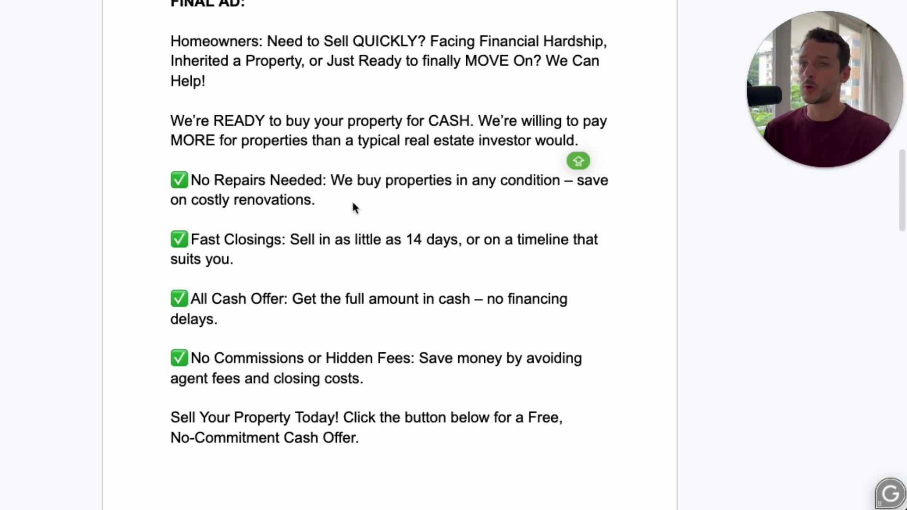
{"action": "scroll", "coordinate": [353, 208], "scroll_direction": "down", "scroll_amount": 1}
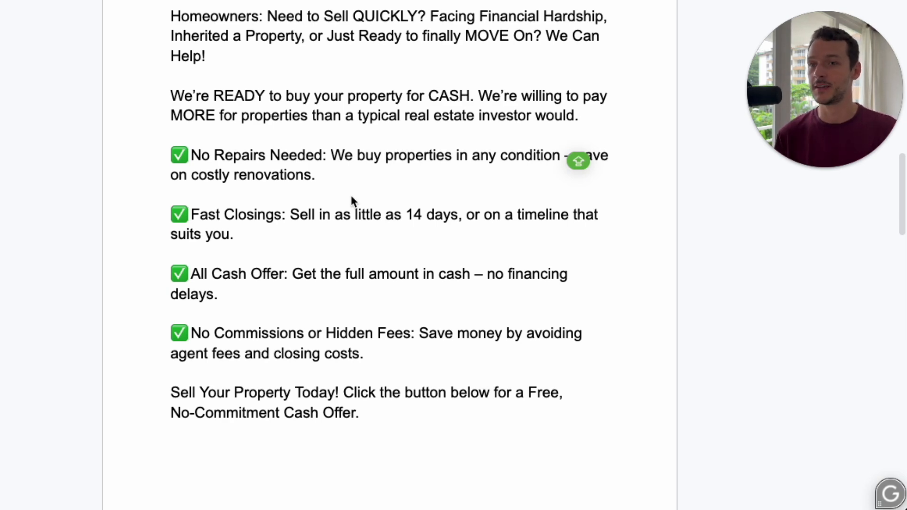
{"action": "scroll", "coordinate": [353, 201], "scroll_direction": "down", "scroll_amount": 2}
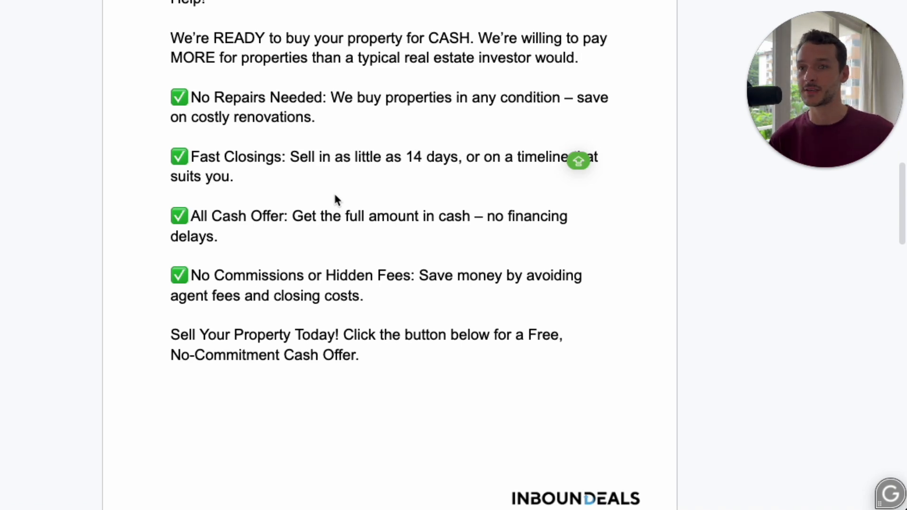
{"action": "scroll", "coordinate": [335, 199], "scroll_direction": "down", "scroll_amount": 4}
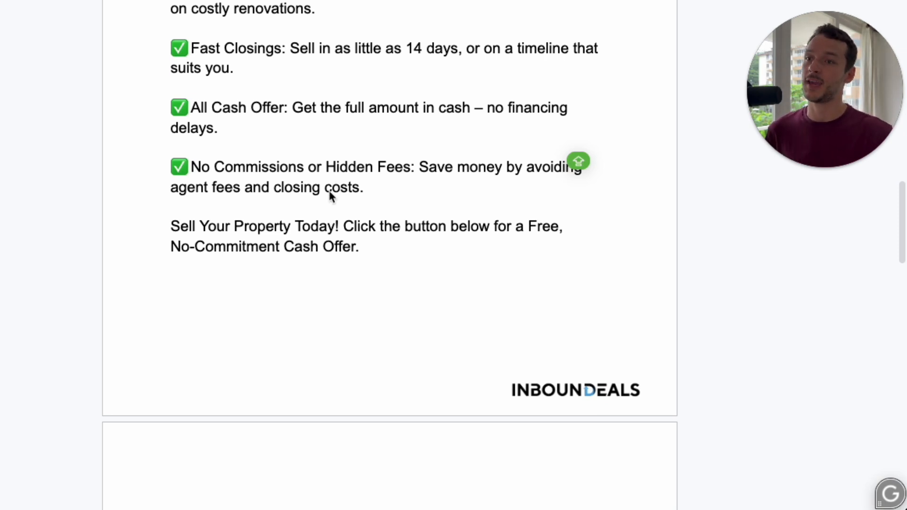
{"action": "left_click", "coordinate": [320, 203]}
{"action": "scroll", "coordinate": [320, 201], "scroll_direction": "down", "scroll_amount": 1}
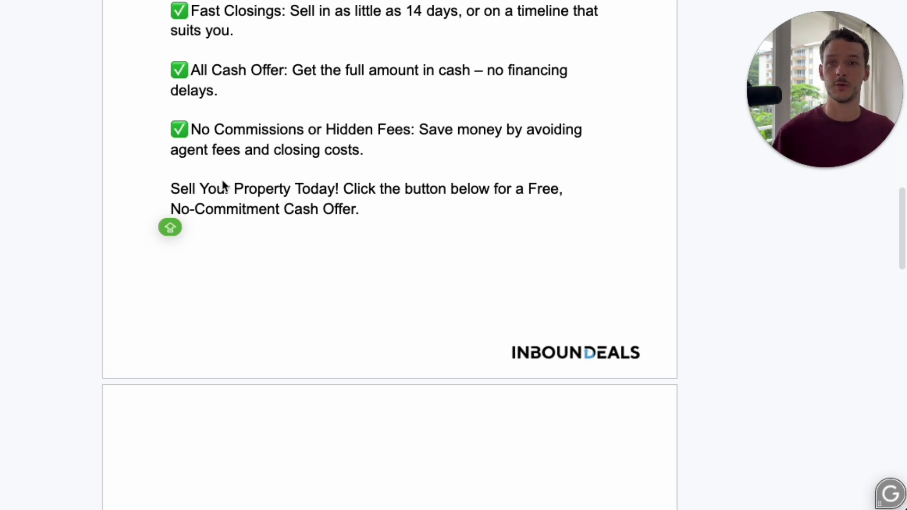
{"action": "scroll", "coordinate": [224, 186], "scroll_direction": "up", "scroll_amount": 6}
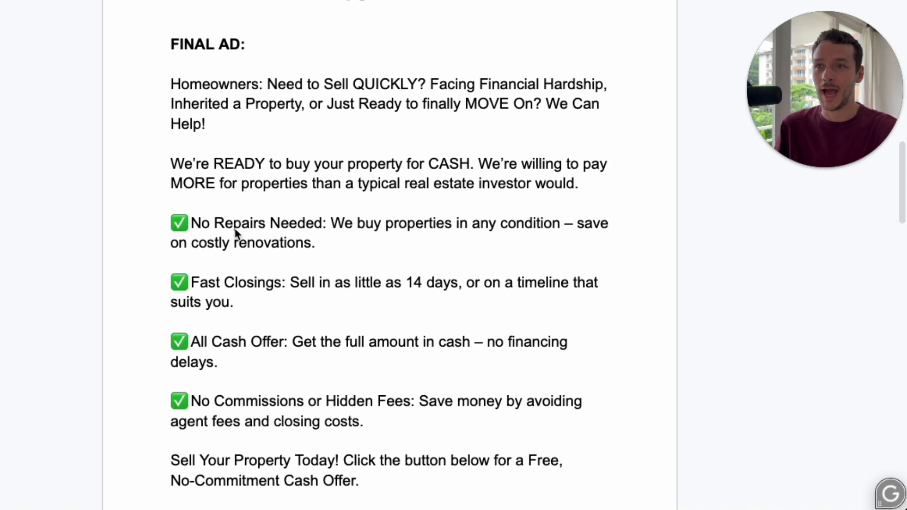
{"action": "scroll", "coordinate": [235, 231], "scroll_direction": "down", "scroll_amount": 1}
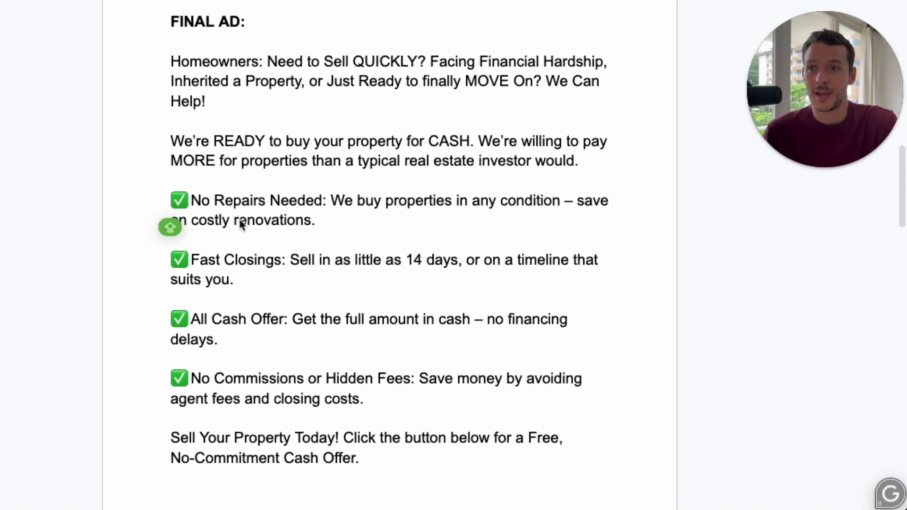
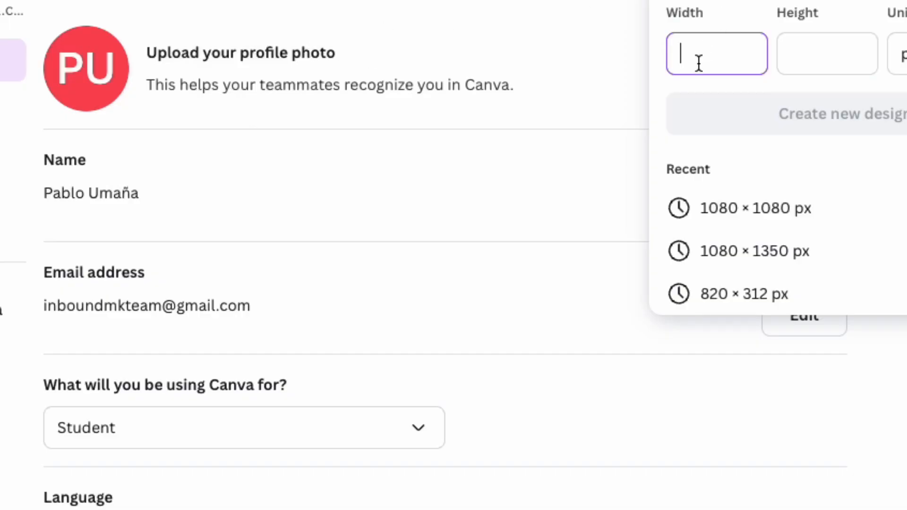
Step: Switch to Canva, create a custom 1080 × 1080 px design, and fill its page with the 2 × 2 four-cell photo grid
{"action": "left_click", "coordinate": [794, 61]}
{"action": "type", "text": "1080"}
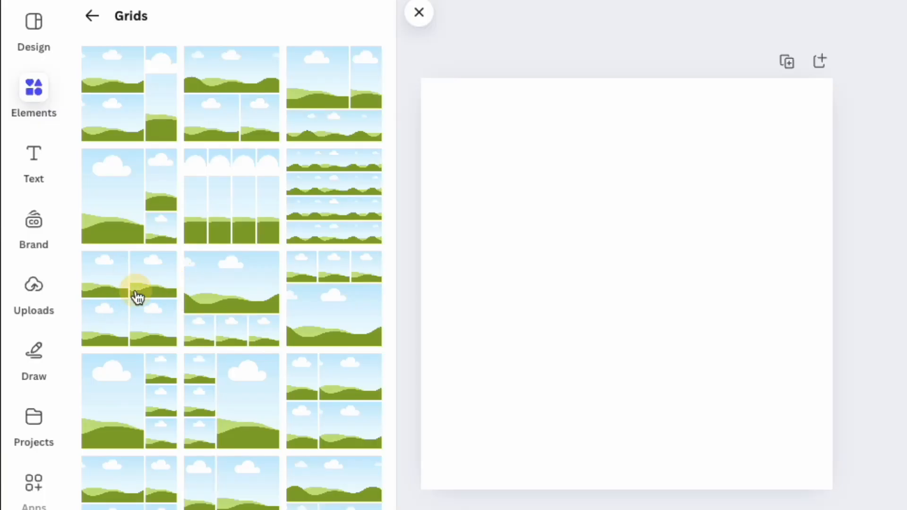
{"action": "left_click", "coordinate": [137, 298]}
{"action": "left_click", "coordinate": [780, 314]}
{"action": "left_click", "coordinate": [851, 283]}
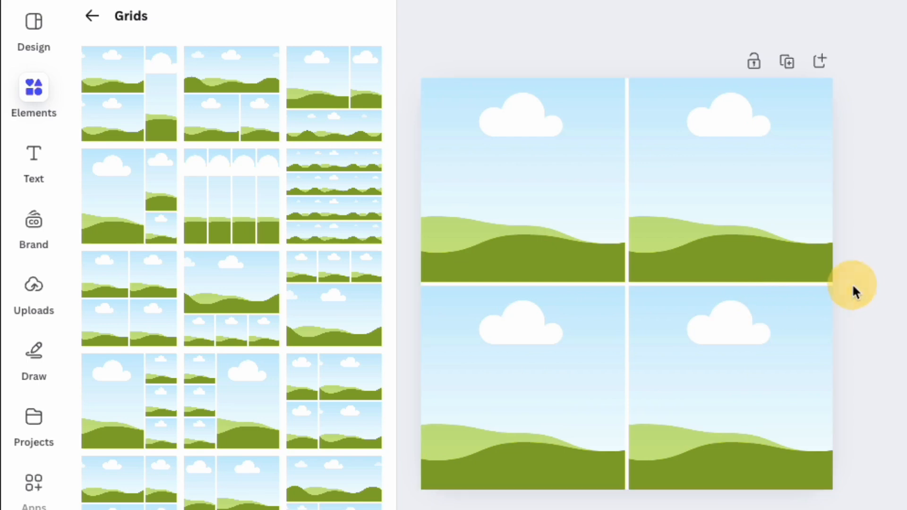
{"action": "left_click", "coordinate": [419, 13]}
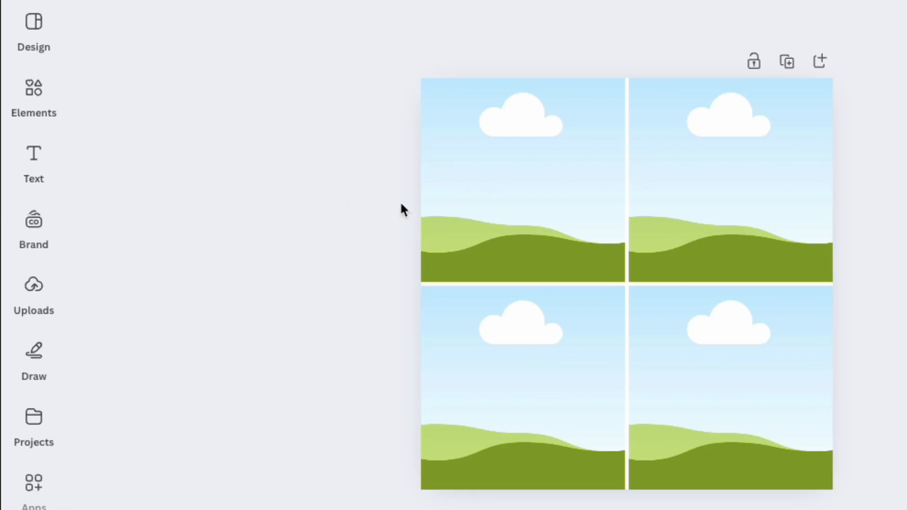
Step: Go to the full photo library in Elements and search it for "bad condition property"
{"action": "left_click", "coordinate": [327, 207]}
{"action": "left_click", "coordinate": [30, 107]}
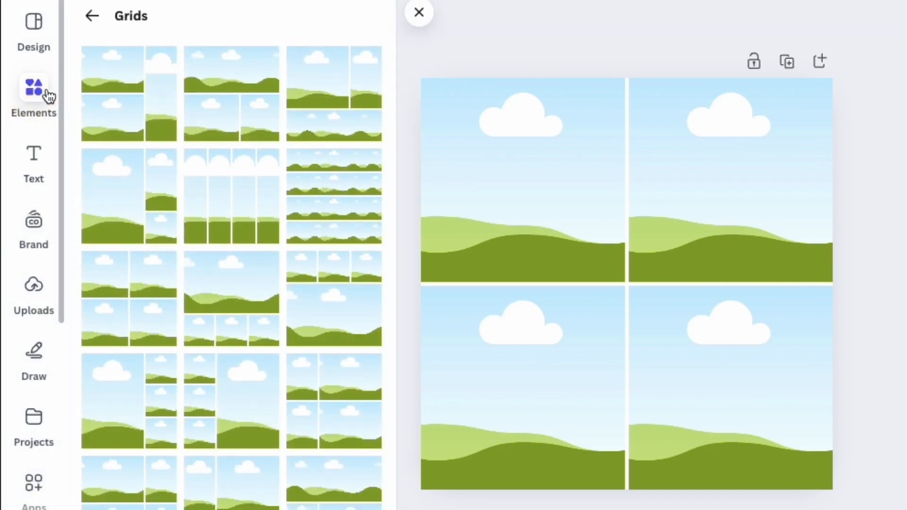
{"action": "left_click", "coordinate": [82, 19]}
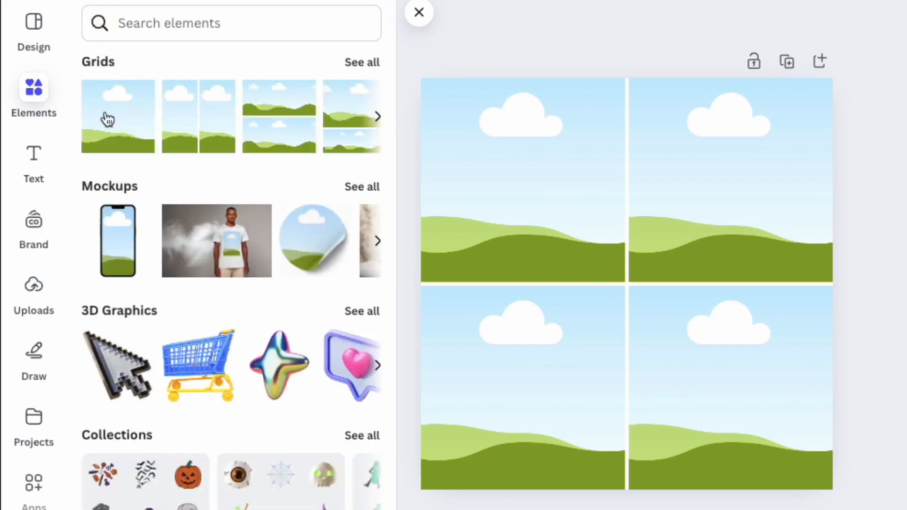
{"action": "scroll", "coordinate": [243, 236], "scroll_direction": "down", "scroll_amount": 5}
{"action": "scroll", "coordinate": [245, 247], "scroll_direction": "up", "scroll_amount": 5}
{"action": "scroll", "coordinate": [244, 238], "scroll_direction": "down", "scroll_amount": 6}
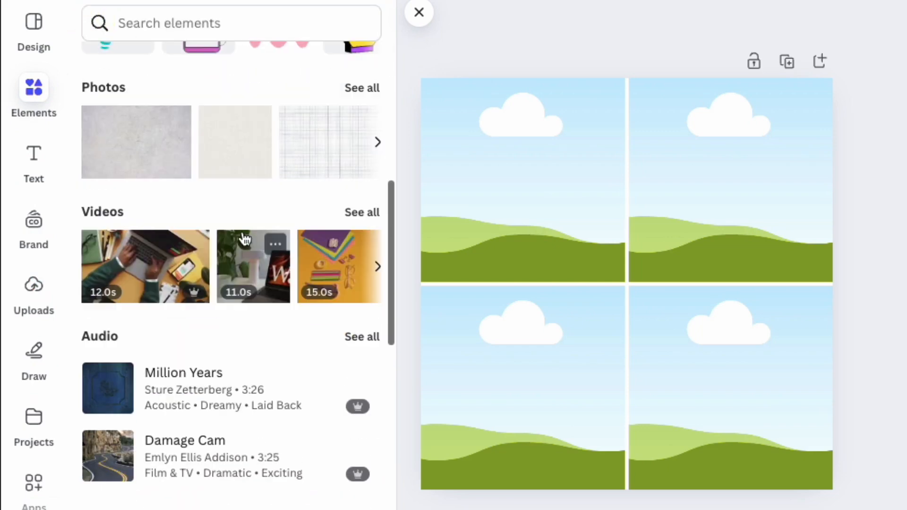
{"action": "left_click", "coordinate": [363, 89]}
{"action": "left_click", "coordinate": [218, 54]}
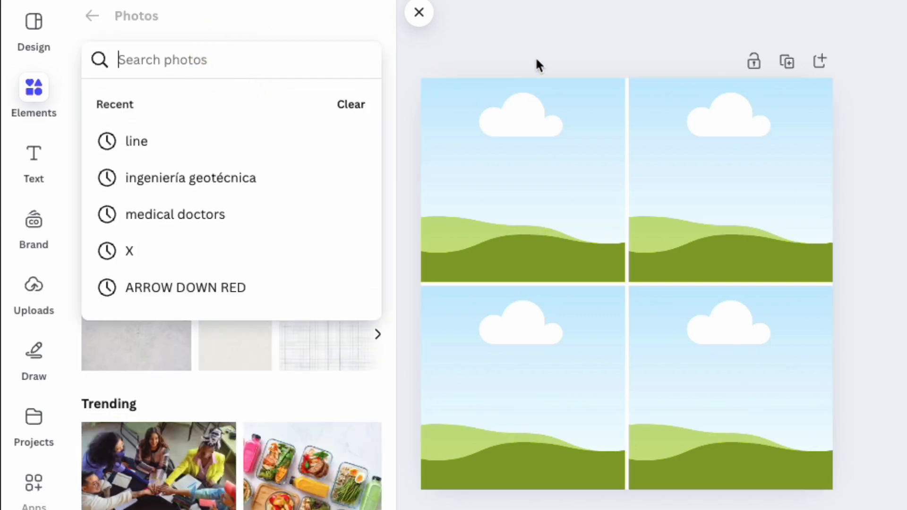
{"action": "type", "text": "bad condition property"}
{"action": "key", "text": "Return"}
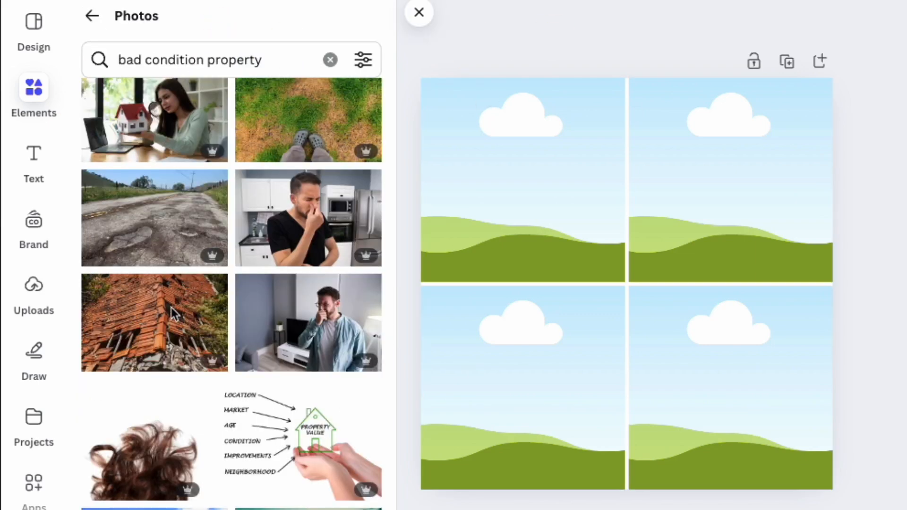
Step: Place the photo of the collapsing orange tile roof in the upper-left cell of the grid
{"action": "left_click_drag", "start_coordinate": [267, 59], "coordinate": [105, 57]}
{"action": "left_click", "coordinate": [214, 63]}
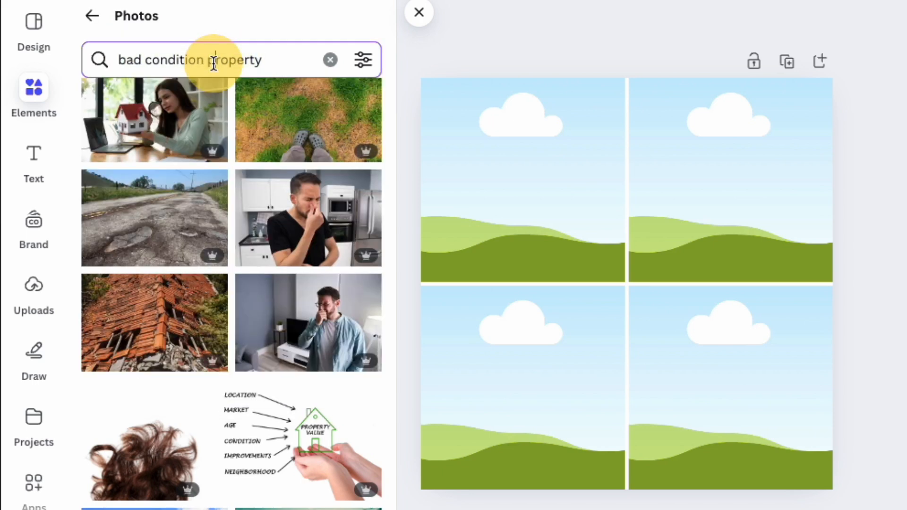
{"action": "left_click_drag", "start_coordinate": [151, 323], "coordinate": [474, 220]}
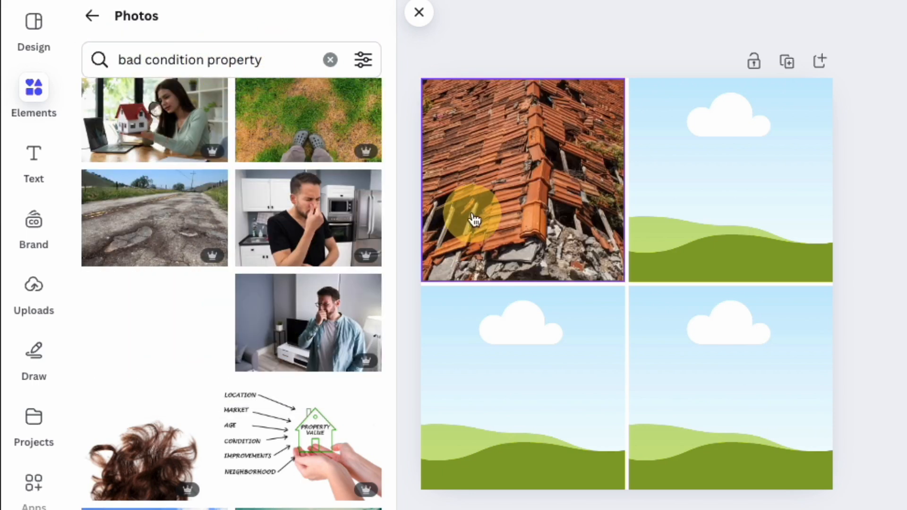
{"action": "double_click", "coordinate": [546, 193]}
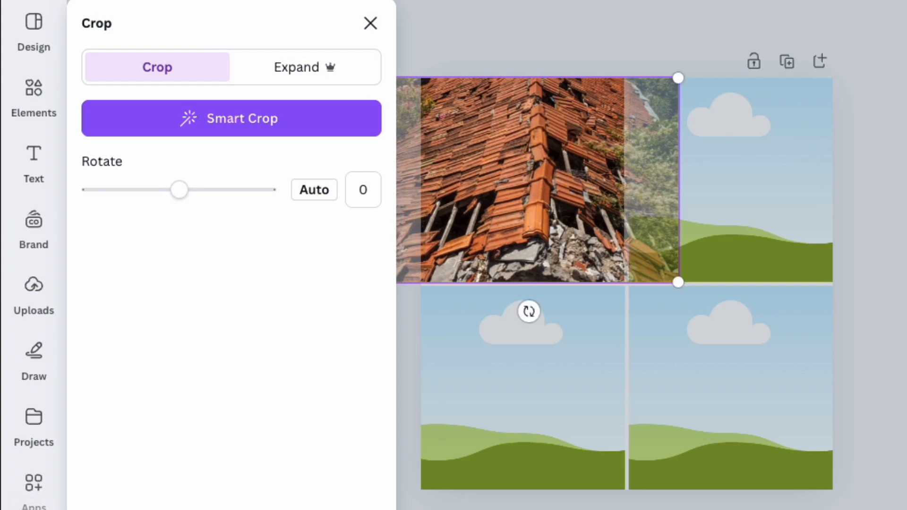
{"action": "left_click", "coordinate": [840, 171]}
Step: Search for photos of bad condition single family properties and place the cracked white house with the wooden door in the upper-right cell
{"action": "scroll", "coordinate": [198, 273], "scroll_direction": "down", "scroll_amount": 10}
{"action": "scroll", "coordinate": [282, 253], "scroll_direction": "down", "scroll_amount": 2}
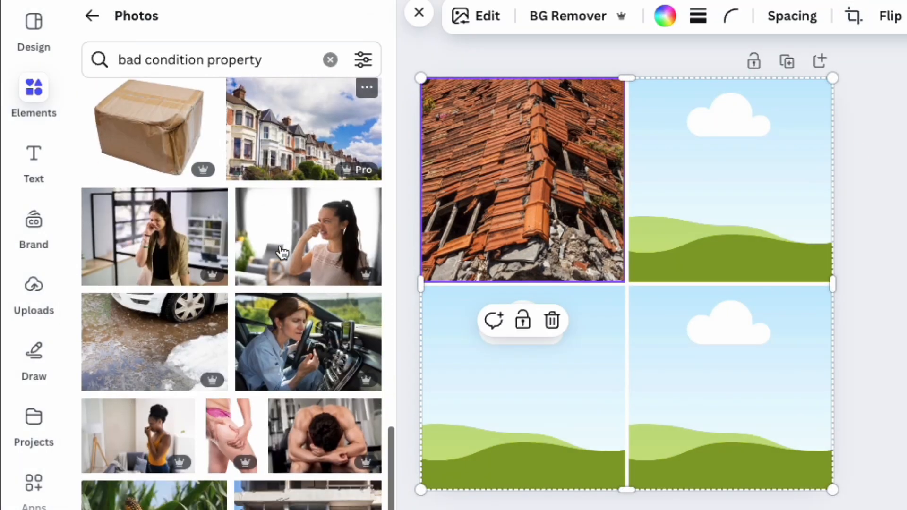
{"action": "scroll", "coordinate": [283, 255], "scroll_direction": "down", "scroll_amount": 5}
{"action": "scroll", "coordinate": [297, 293], "scroll_direction": "down", "scroll_amount": 5}
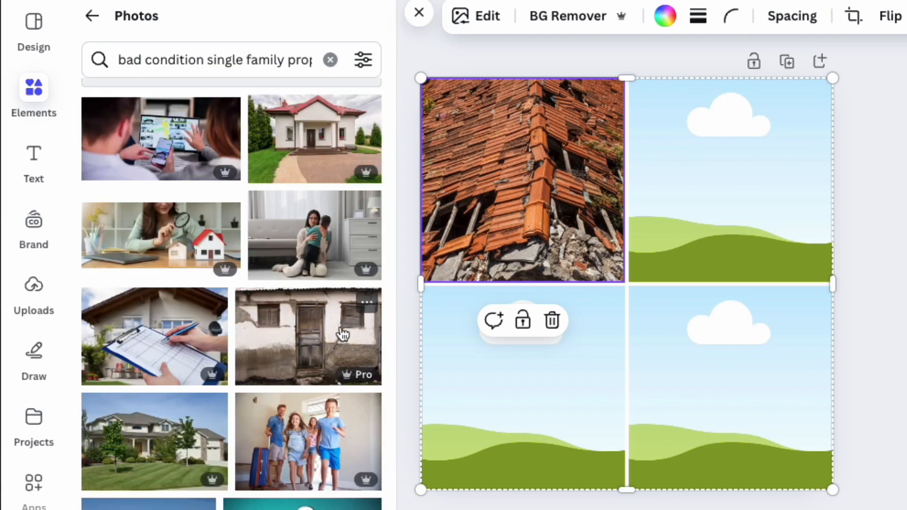
{"action": "left_click_drag", "start_coordinate": [296, 341], "coordinate": [697, 152]}
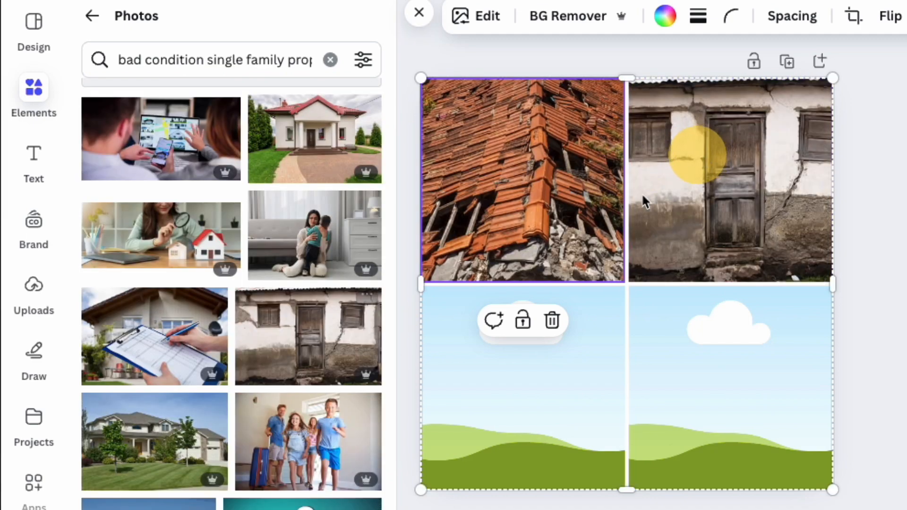
{"action": "left_click", "coordinate": [866, 190]}
Step: Browse the photo results and place the abandoned wooden house on the grassy lot in the lower-left cell
{"action": "scroll", "coordinate": [264, 305], "scroll_direction": "down", "scroll_amount": 3}
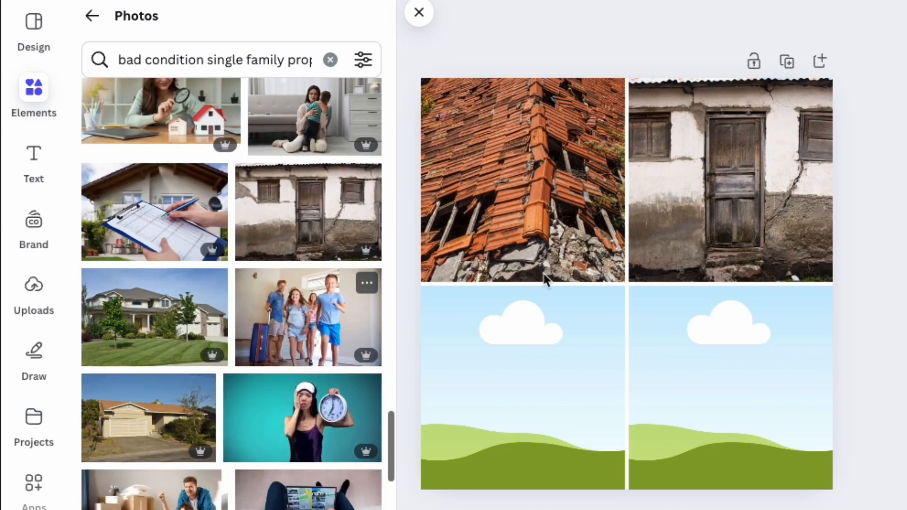
{"action": "scroll", "coordinate": [201, 310], "scroll_direction": "down", "scroll_amount": 6}
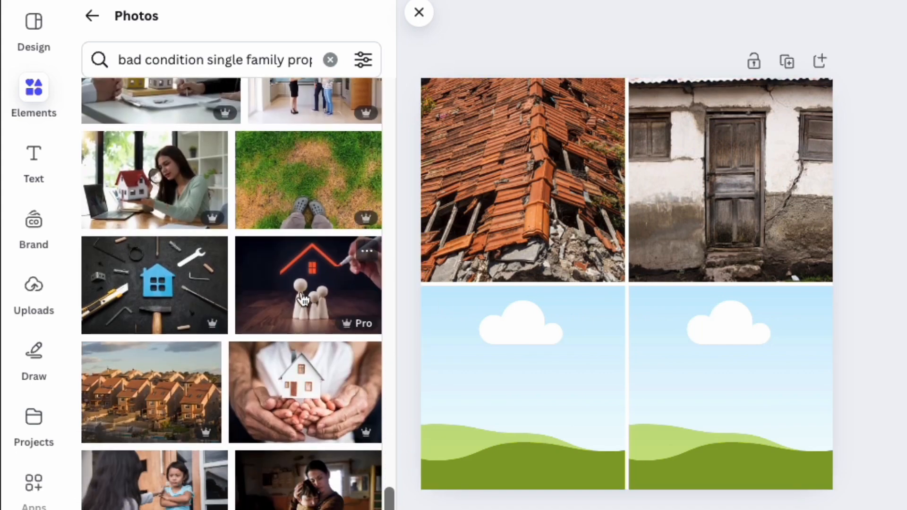
{"action": "scroll", "coordinate": [206, 265], "scroll_direction": "up", "scroll_amount": 1}
{"action": "scroll", "coordinate": [205, 266], "scroll_direction": "down", "scroll_amount": 5}
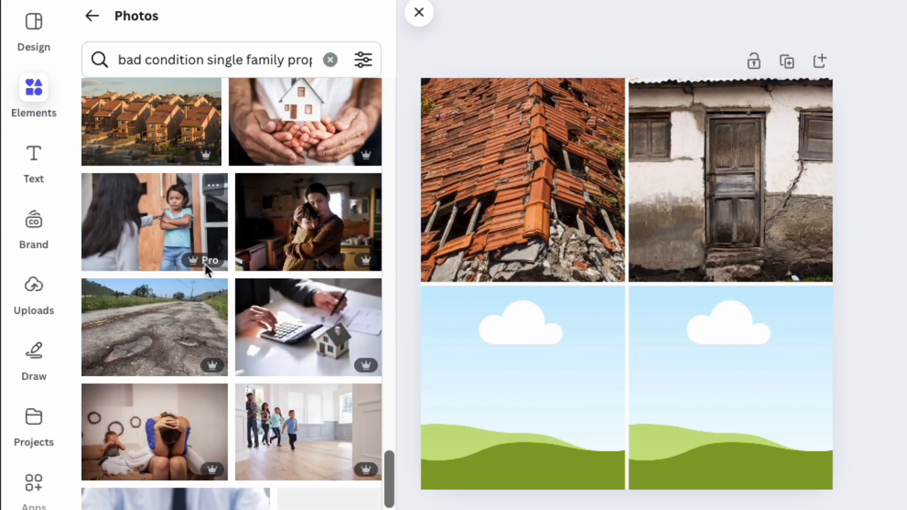
{"action": "scroll", "coordinate": [248, 310], "scroll_direction": "up", "scroll_amount": 10}
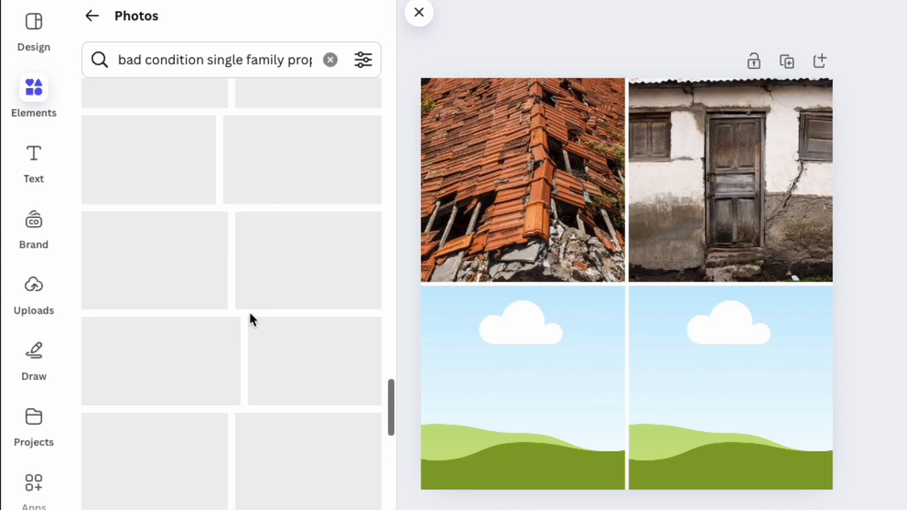
{"action": "scroll", "coordinate": [249, 312], "scroll_direction": "up", "scroll_amount": 5}
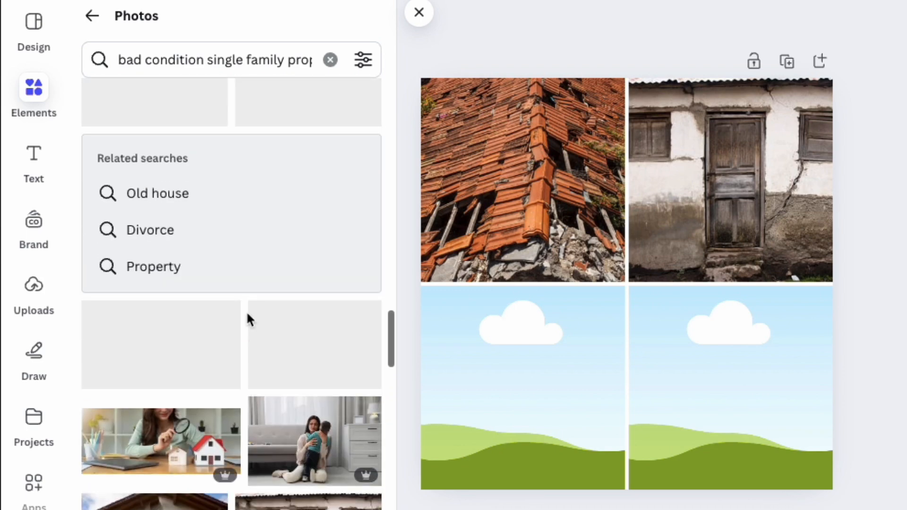
{"action": "scroll", "coordinate": [248, 319], "scroll_direction": "up", "scroll_amount": 5}
{"action": "scroll", "coordinate": [244, 318], "scroll_direction": "up", "scroll_amount": 5}
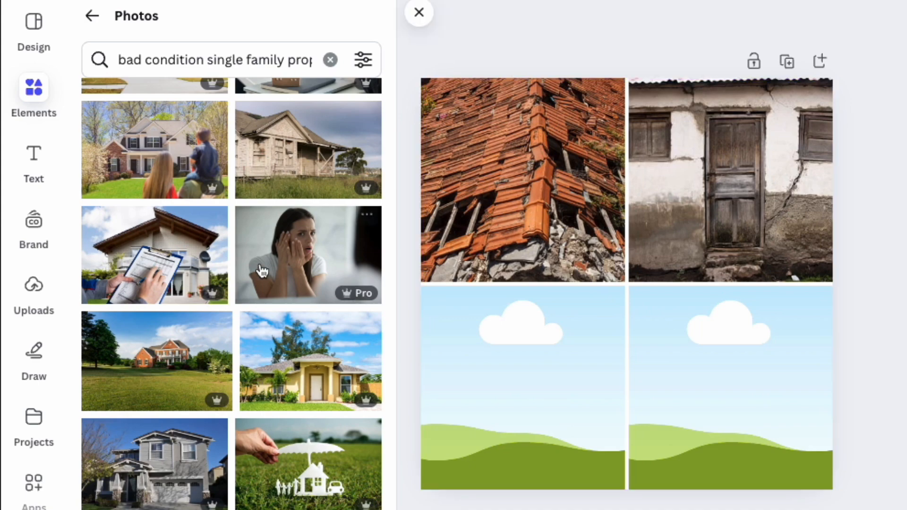
{"action": "scroll", "coordinate": [251, 263], "scroll_direction": "up", "scroll_amount": 5}
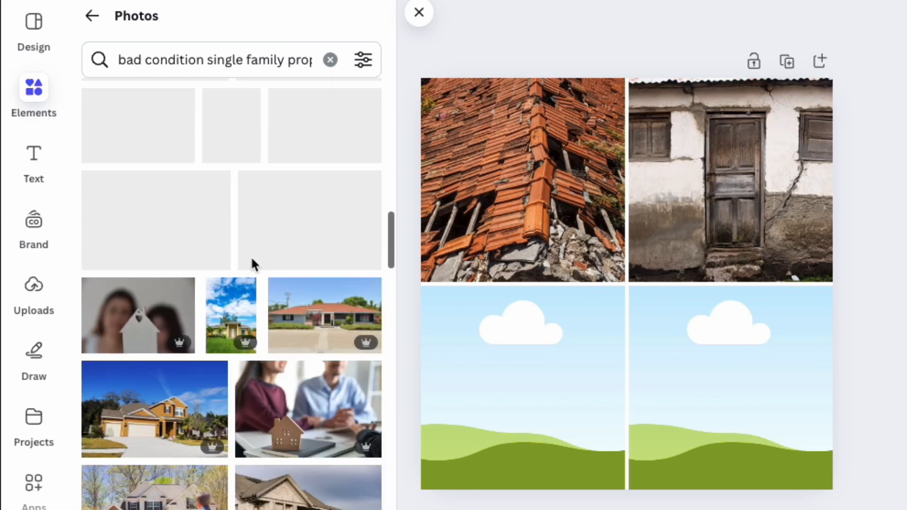
{"action": "left_click_drag", "start_coordinate": [277, 352], "coordinate": [522, 383]}
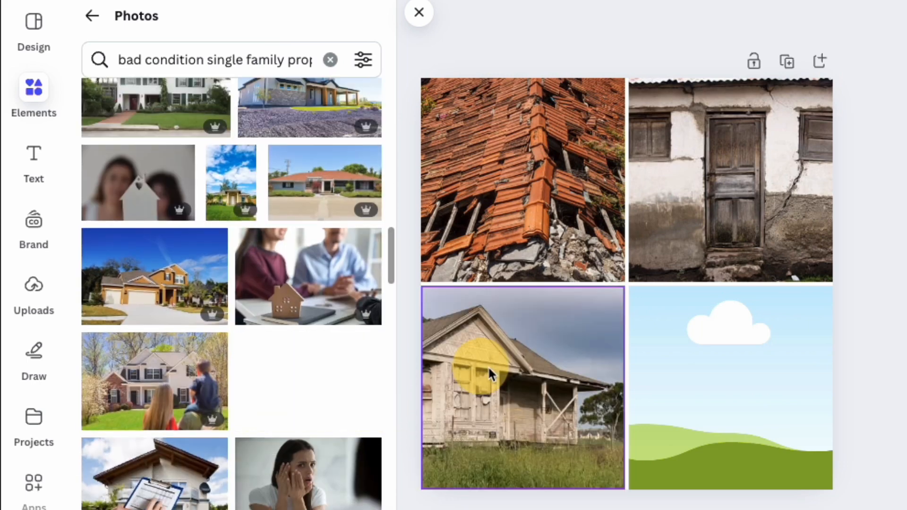
Step: Reposition the abandoned house photo inside its cell by shifting it to the right
{"action": "left_click", "coordinate": [523, 344]}
{"action": "double_click", "coordinate": [522, 337]}
{"action": "left_click_drag", "start_coordinate": [523, 340], "coordinate": [584, 348]}
{"action": "left_click", "coordinate": [840, 277]}
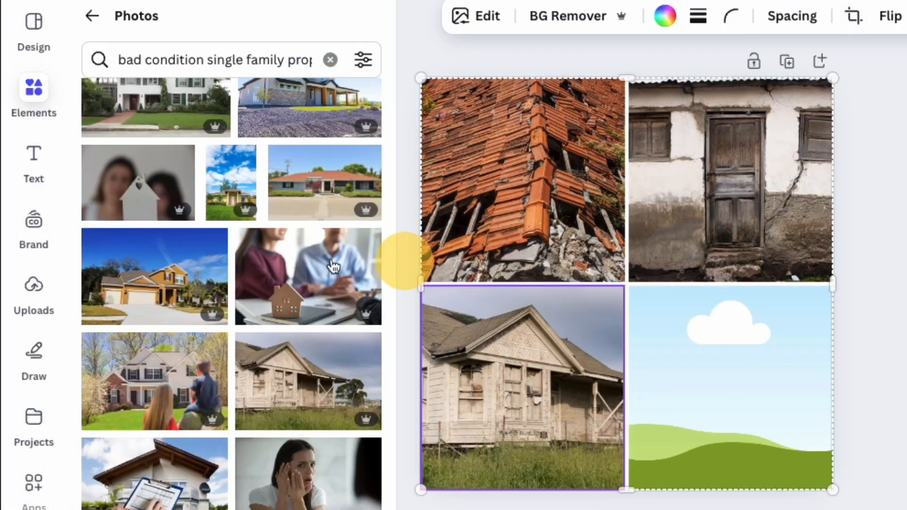
Step: Browse the photo results and place the beige two-storey house with dark shutters in the lower-right cell of the grid
{"action": "scroll", "coordinate": [283, 270], "scroll_direction": "down", "scroll_amount": 1}
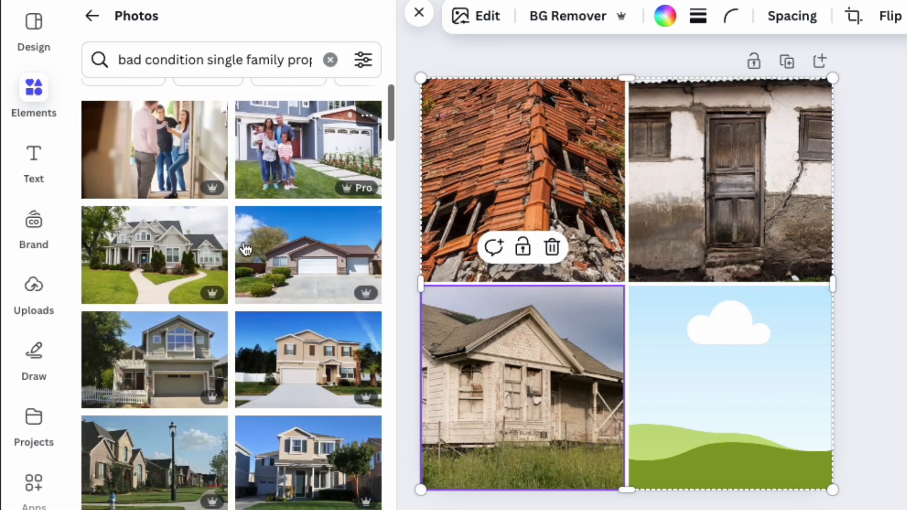
{"action": "scroll", "coordinate": [284, 271], "scroll_direction": "down", "scroll_amount": 1}
{"action": "scroll", "coordinate": [283, 277], "scroll_direction": "down", "scroll_amount": 2}
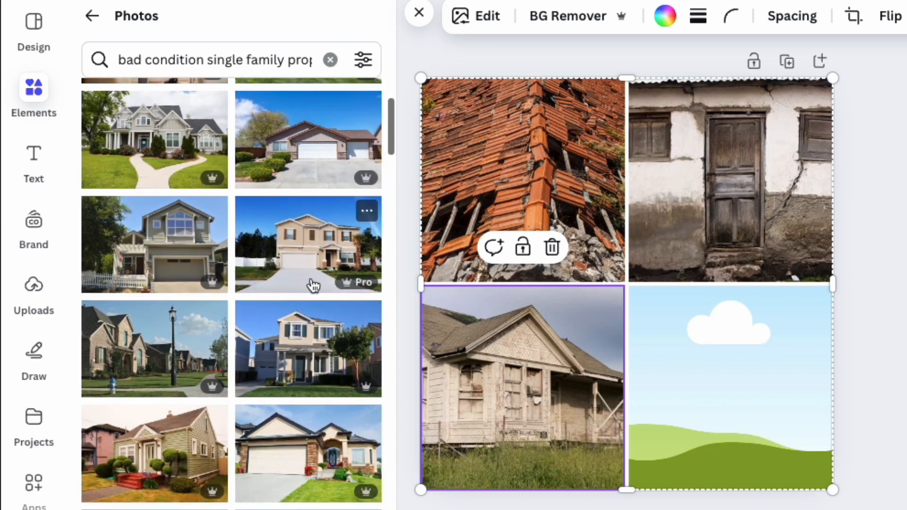
{"action": "left_click_drag", "start_coordinate": [296, 360], "coordinate": [694, 392]}
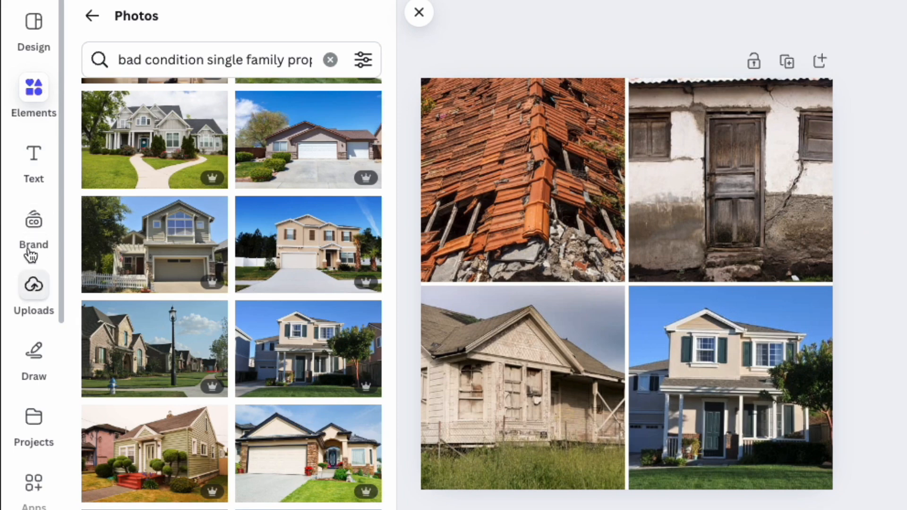
Step: Remove the brown square, add a red one at the page's left edge and stretch it past the middle
{"action": "left_click", "coordinate": [25, 40]}
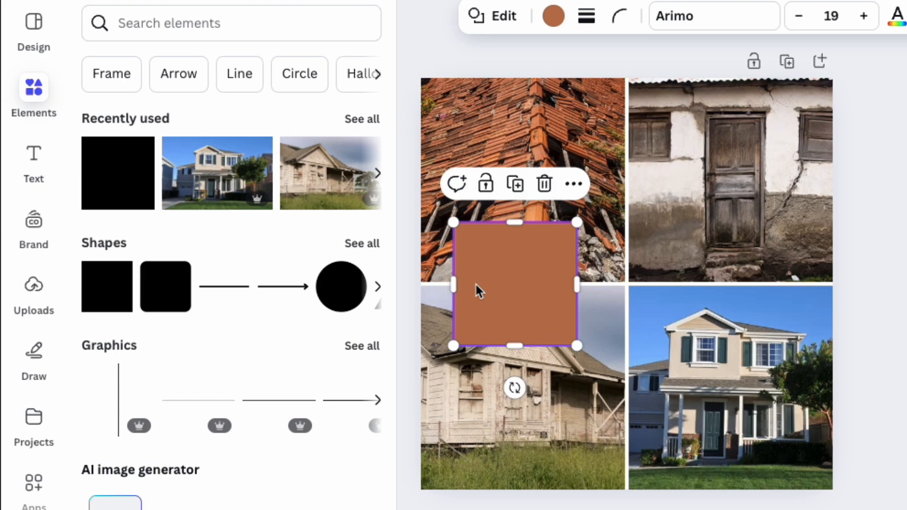
{"action": "key", "text": "Delete"}
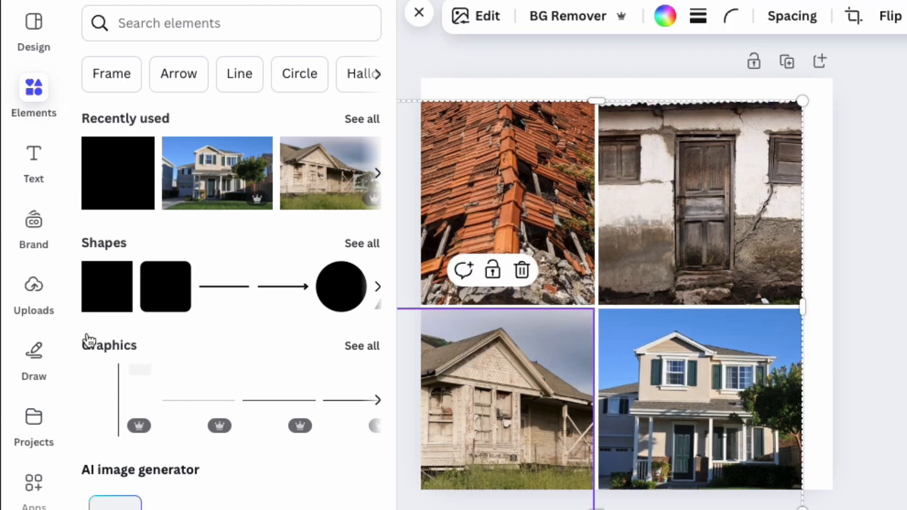
{"action": "left_click", "coordinate": [99, 290]}
{"action": "left_click_drag", "start_coordinate": [607, 308], "coordinate": [463, 329]}
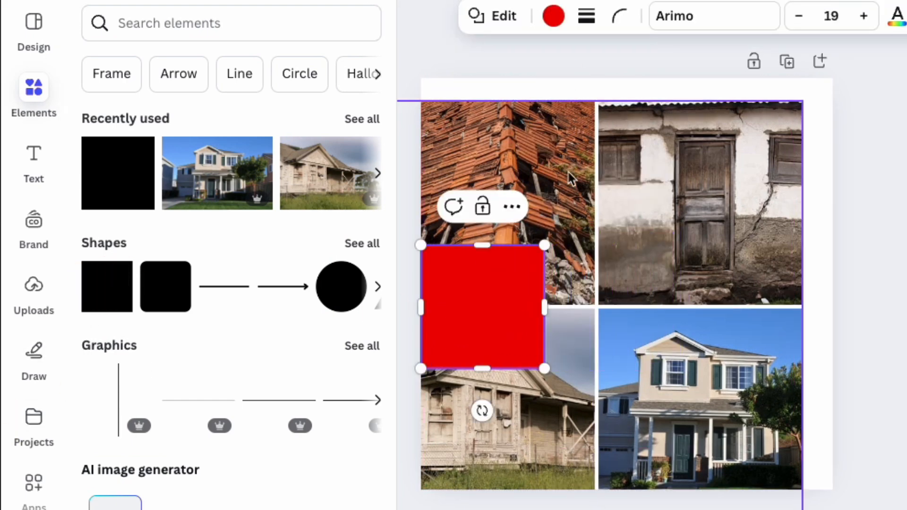
{"action": "left_click_drag", "start_coordinate": [544, 308], "coordinate": [666, 307]}
Step: Move the shifted photo grid back into alignment so it fills the whole square page
{"action": "left_click", "coordinate": [713, 188]}
{"action": "left_click", "coordinate": [804, 114]}
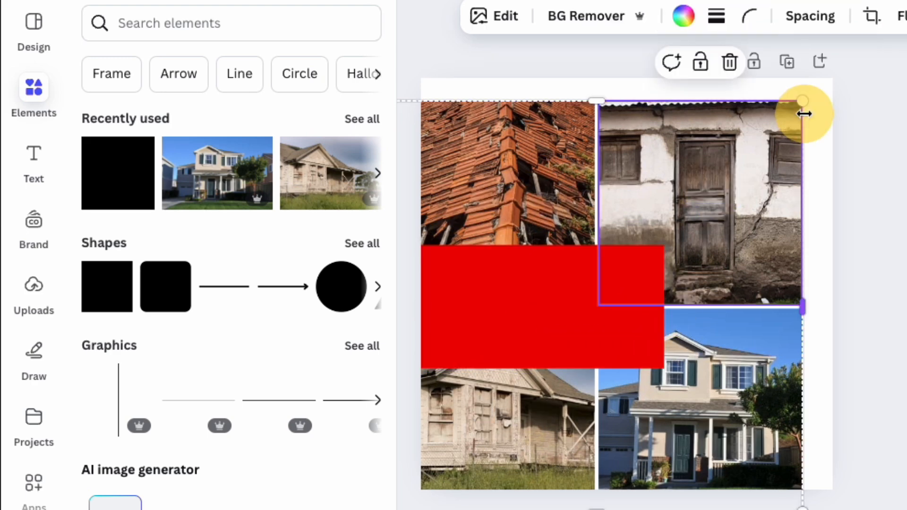
{"action": "left_click_drag", "start_coordinate": [761, 155], "coordinate": [789, 138]}
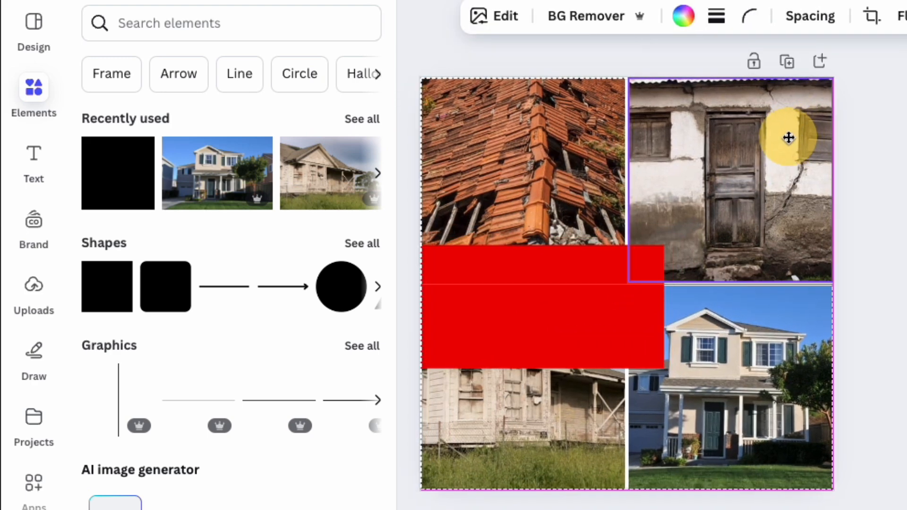
{"action": "left_click", "coordinate": [893, 190]}
Step: Stretch the red rectangle to the full page width and position it as a band across the middle
{"action": "left_click", "coordinate": [650, 285]}
{"action": "left_click_drag", "start_coordinate": [664, 305], "coordinate": [835, 307]}
{"action": "left_click_drag", "start_coordinate": [766, 324], "coordinate": [704, 319]}
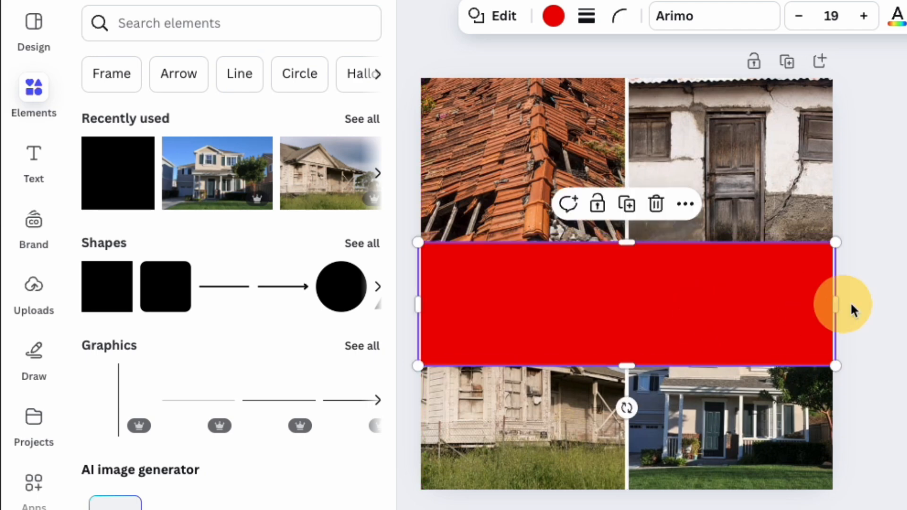
{"action": "left_click", "coordinate": [893, 311]}
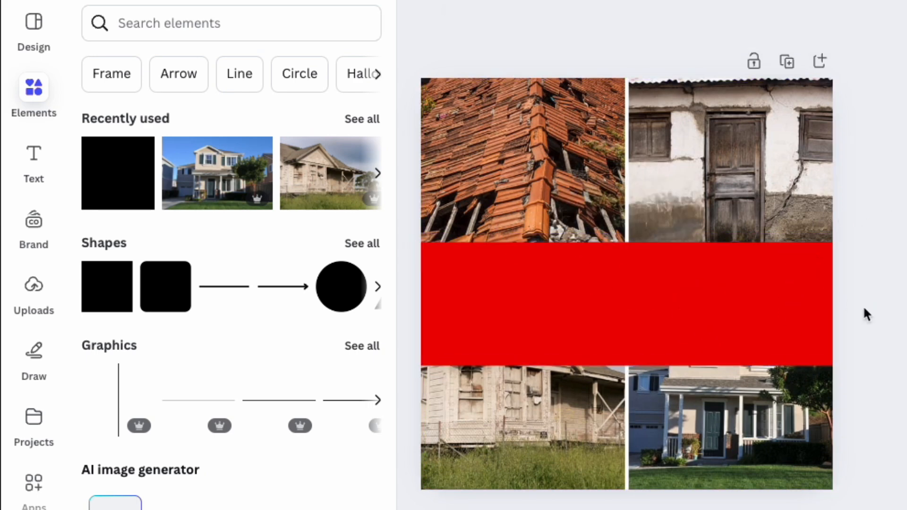
Step: Add a heading text box in DM Sans to the red band and centre it horizontally
{"action": "left_click", "coordinate": [626, 310]}
{"action": "left_click", "coordinate": [29, 172]}
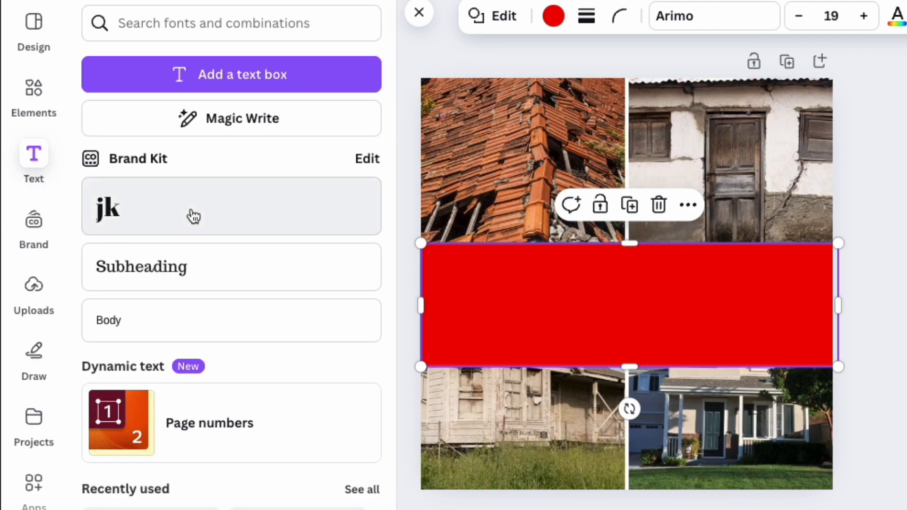
{"action": "scroll", "coordinate": [115, 225], "scroll_direction": "down", "scroll_amount": 10}
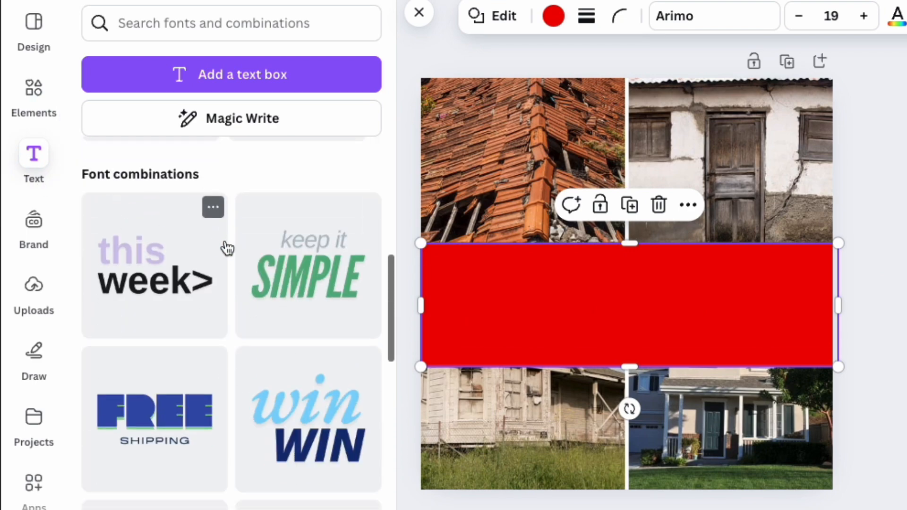
{"action": "scroll", "coordinate": [225, 247], "scroll_direction": "up", "scroll_amount": 10}
{"action": "left_click", "coordinate": [663, 297]}
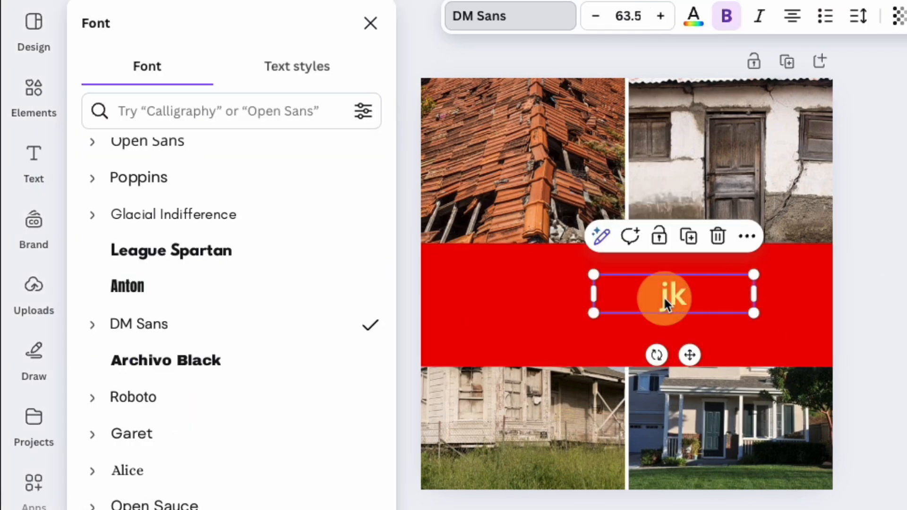
{"action": "left_click", "coordinate": [794, 298]}
{"action": "left_click", "coordinate": [693, 293]}
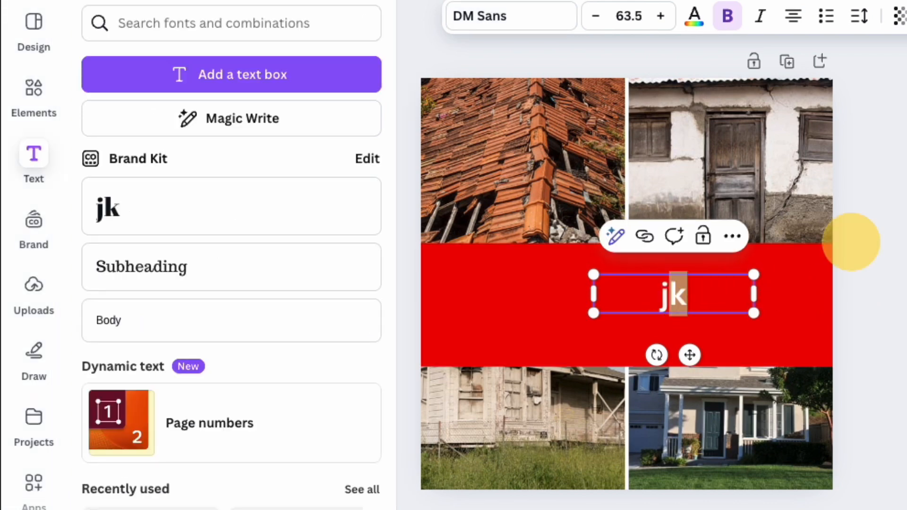
{"action": "left_click", "coordinate": [753, 270]}
{"action": "left_click_drag", "start_coordinate": [699, 298], "coordinate": [660, 302]}
Step: Set the heading's font size to 70.5 and highlight the line "3 - It clearly mentions the offer" in the notes document
{"action": "double_click", "coordinate": [630, 300]}
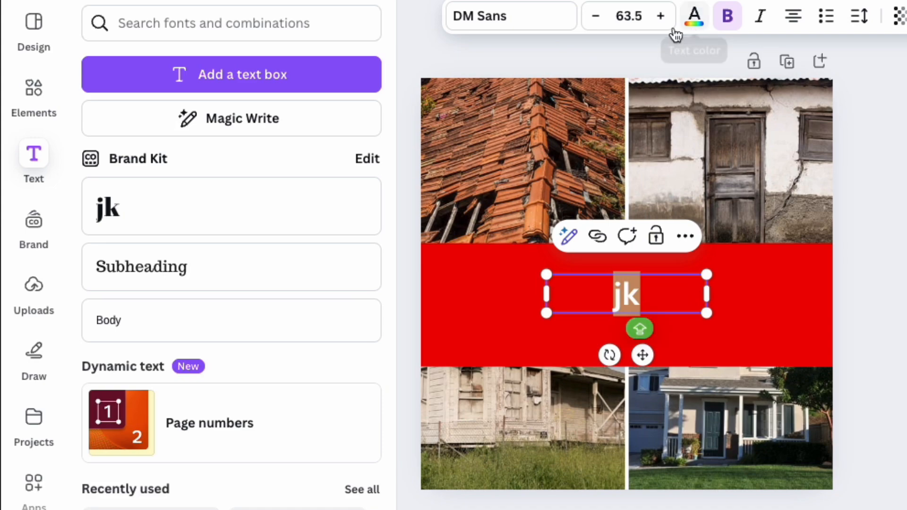
{"action": "left_click", "coordinate": [660, 19]}
{"action": "left_click", "coordinate": [661, 19]}
{"action": "left_click", "coordinate": [661, 19]}
{"action": "left_click", "coordinate": [662, 22]}
{"action": "left_click", "coordinate": [661, 21]}
{"action": "left_click", "coordinate": [662, 21]}
{"action": "left_click", "coordinate": [661, 21]}
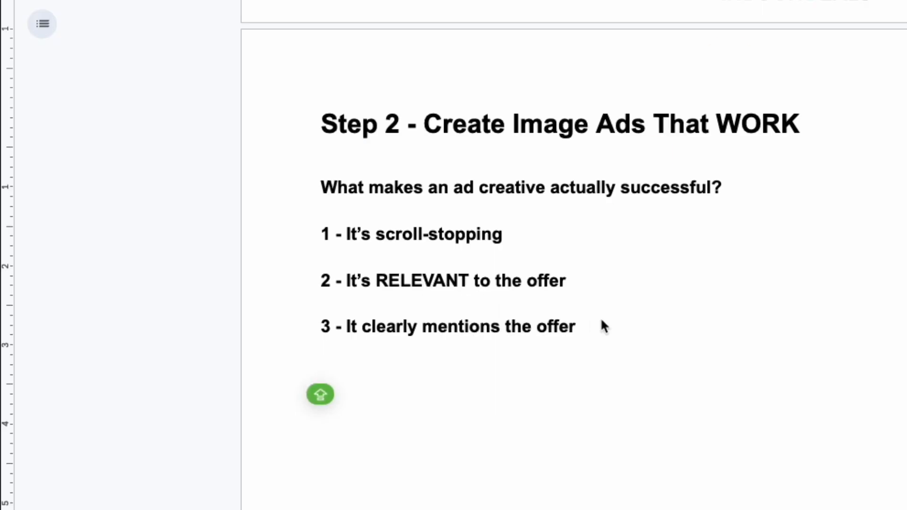
{"action": "left_click_drag", "start_coordinate": [604, 326], "coordinate": [324, 325]}
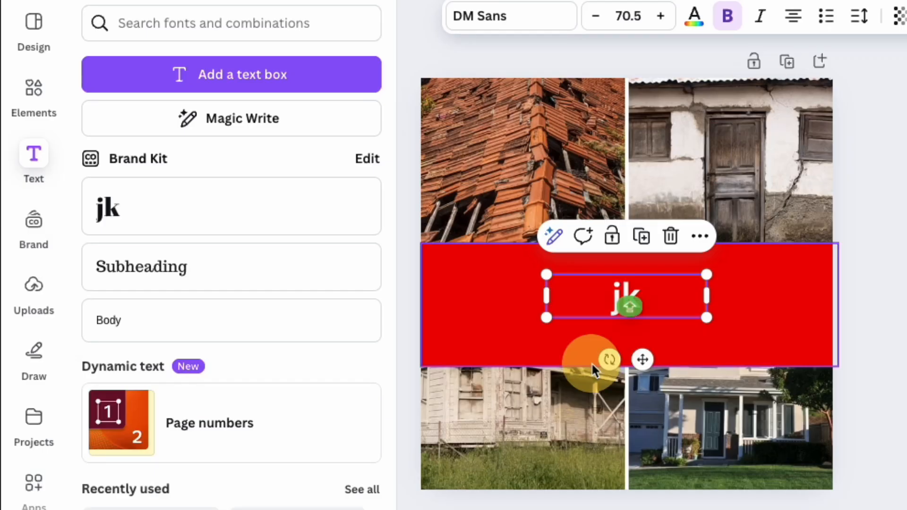
Step: Shift the red band slightly upward over the middle of the photo grid and reselect the heading text
{"action": "left_click", "coordinate": [795, 298]}
{"action": "left_click_drag", "start_coordinate": [795, 295], "coordinate": [793, 288]}
{"action": "left_click_drag", "start_coordinate": [629, 291], "coordinate": [630, 291]}
Step: Increase the heading's font size to 75.5
{"action": "left_click", "coordinate": [661, 16]}
{"action": "left_click", "coordinate": [661, 16]}
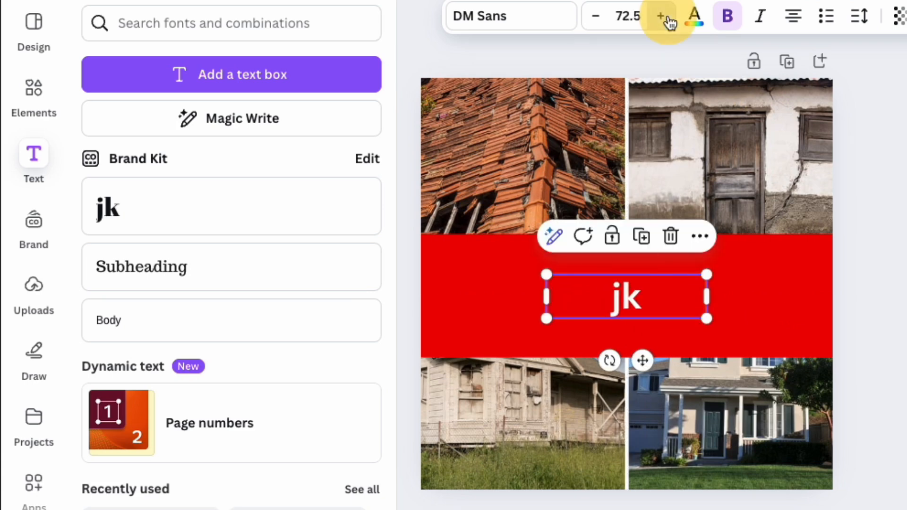
{"action": "left_click", "coordinate": [661, 16]}
{"action": "left_click", "coordinate": [661, 16]}
{"action": "left_click", "coordinate": [661, 16]}
Step: Replace the heading text with "WE BUY HOUSES FOR CASH IN 14 DAYS"
{"action": "double_click", "coordinate": [628, 300]}
{"action": "type", "text": "WE"}
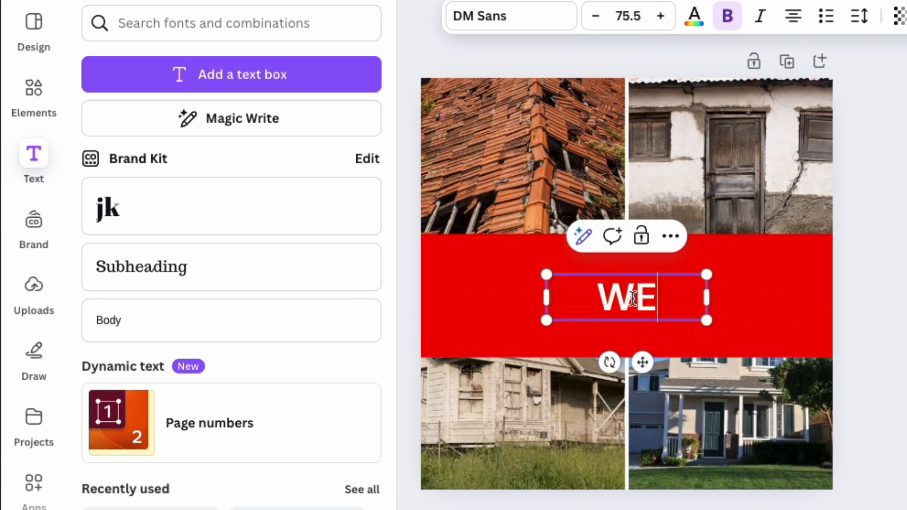
{"action": "key", "text": "BackSpace"}
{"action": "key", "text": "BackSpace"}
{"action": "type", "text": "WE BUY HOUSES"}
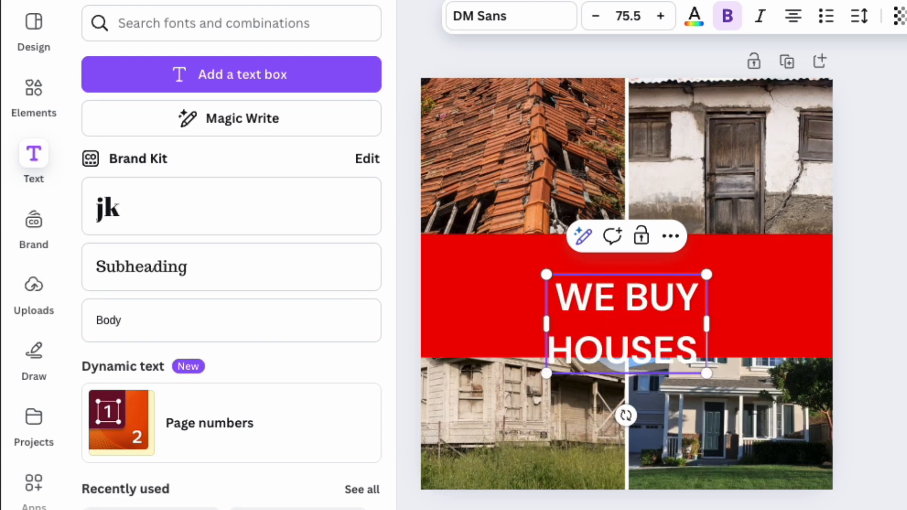
{"action": "type", "text": " FOR CASH IN 14 DAYS"}
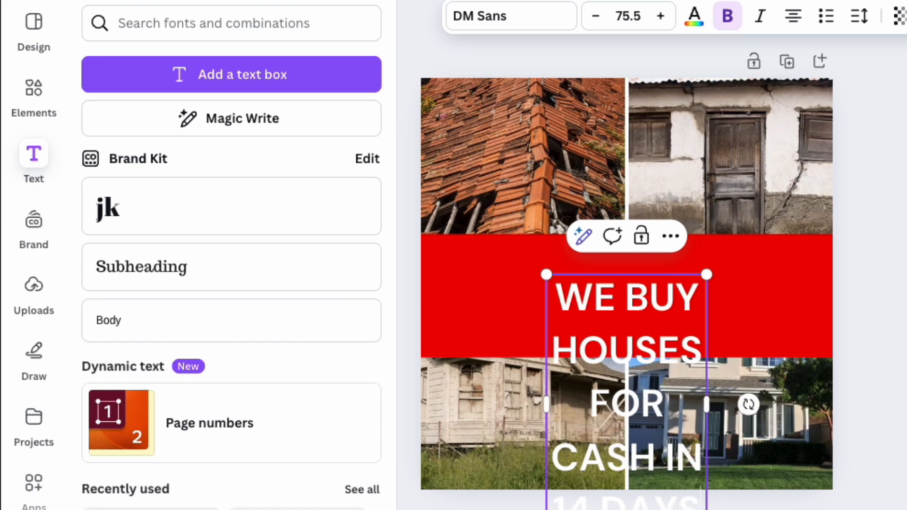
Step: Widen the headline text box to the full page width, centre it in the red band and set its font size to 74.5
{"action": "left_click_drag", "start_coordinate": [709, 391], "coordinate": [832, 381]}
{"action": "left_click_drag", "start_coordinate": [547, 378], "coordinate": [421, 385]}
{"action": "left_click_drag", "start_coordinate": [751, 331], "coordinate": [740, 309]}
{"action": "left_click", "coordinate": [903, 343]}
{"action": "left_click", "coordinate": [644, 304]}
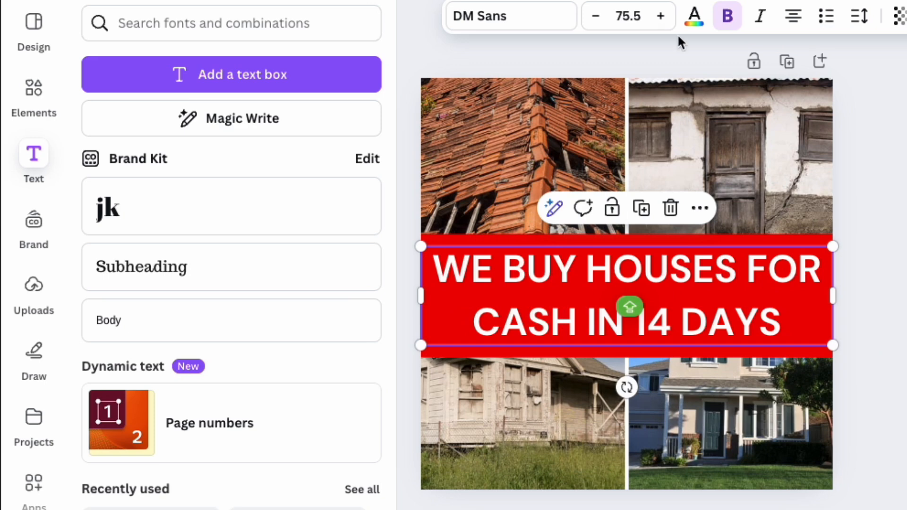
{"action": "left_click", "coordinate": [596, 16]}
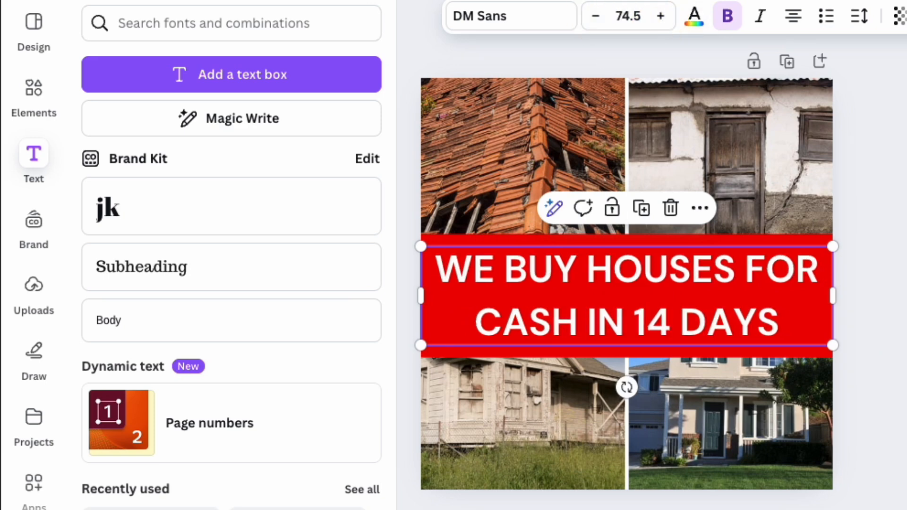
{"action": "left_click", "coordinate": [853, 323]}
{"action": "left_click", "coordinate": [867, 389]}
{"action": "left_click", "coordinate": [405, 197]}
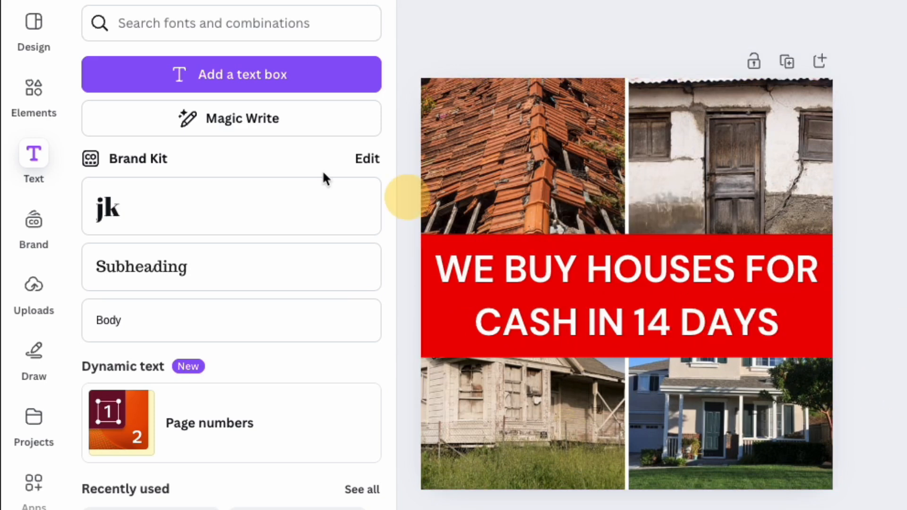
{"action": "left_click", "coordinate": [723, 284]}
{"action": "left_click", "coordinate": [891, 265]}
{"action": "left_click", "coordinate": [763, 298]}
{"action": "left_click", "coordinate": [692, 342]}
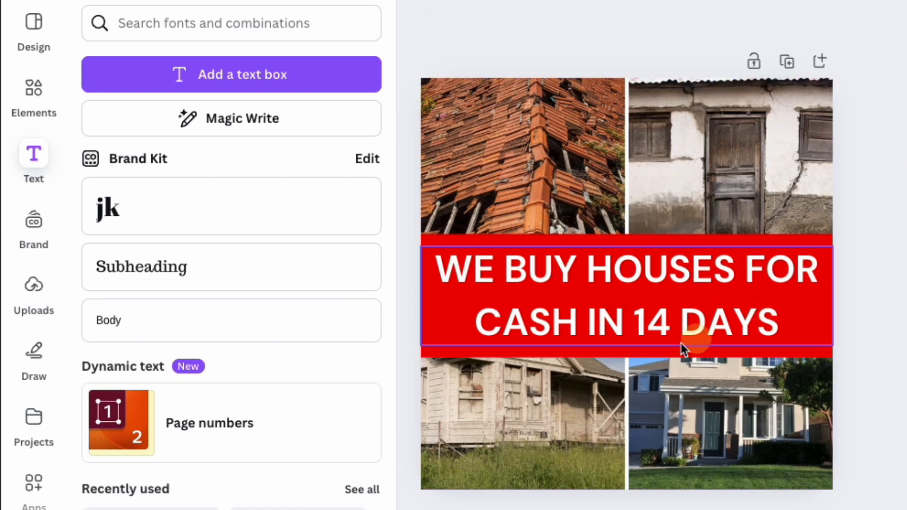
Step: Apply the Lift effect to the headline text and raise the effect's intensity to the maximum
{"action": "left_click", "coordinate": [680, 286]}
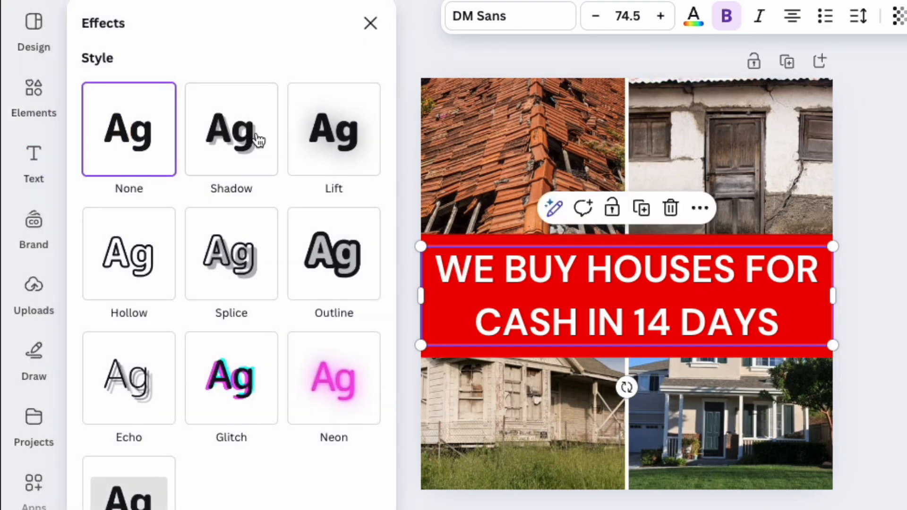
{"action": "left_click", "coordinate": [307, 132]}
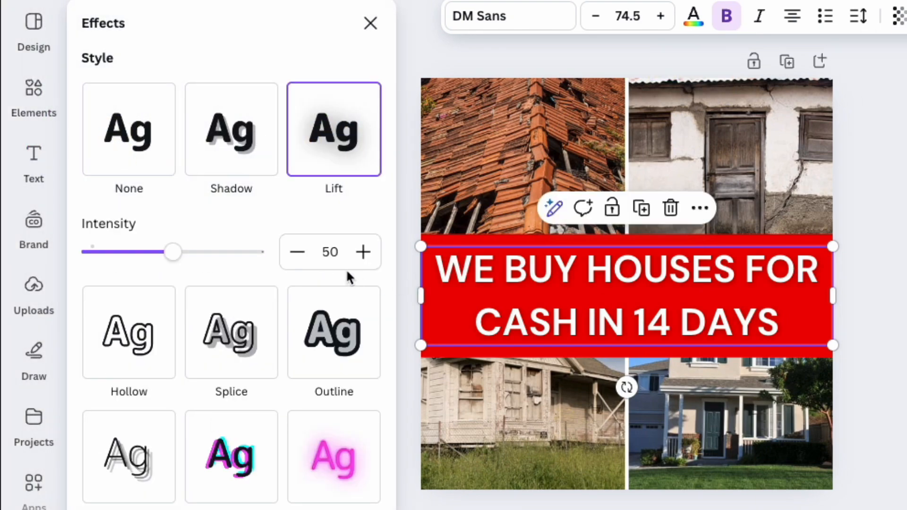
{"action": "left_click_drag", "start_coordinate": [202, 254], "coordinate": [588, 247]}
{"action": "left_click", "coordinate": [883, 169]}
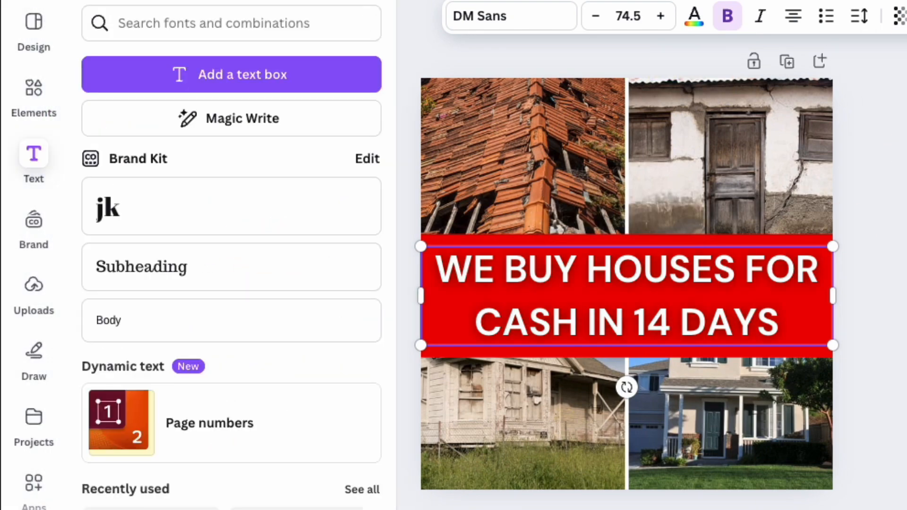
{"action": "left_click", "coordinate": [611, 265]}
{"action": "left_click", "coordinate": [872, 302]}
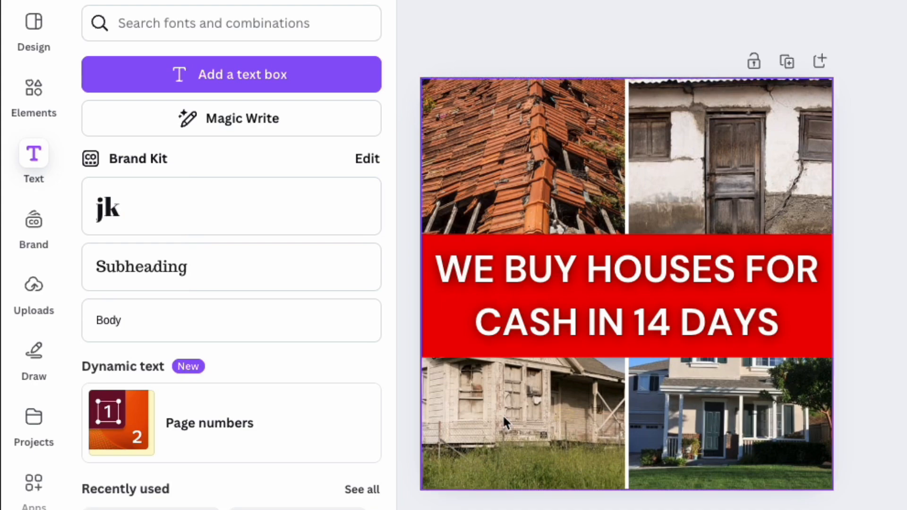
Step: Enlarge the abandoned house photo inside its lower-left cell and reposition it so the facade shows below the red band
{"action": "double_click", "coordinate": [518, 413]}
{"action": "left_click", "coordinate": [525, 447]}
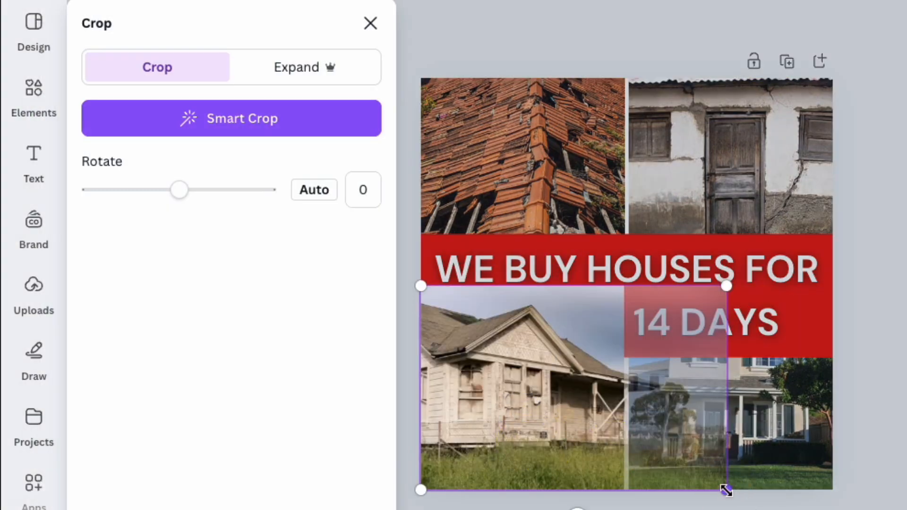
{"action": "left_click_drag", "start_coordinate": [726, 491], "coordinate": [777, 509]}
{"action": "left_click", "coordinate": [559, 470]}
{"action": "key", "text": "Return"}
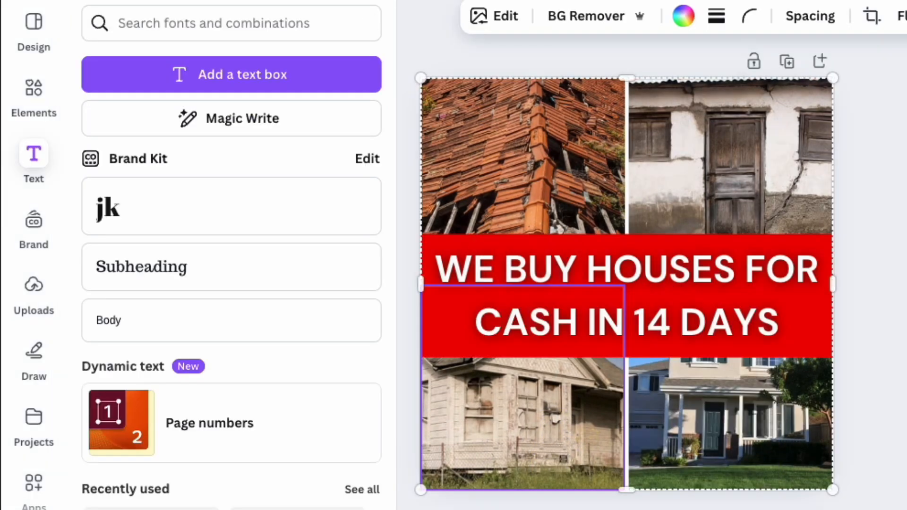
{"action": "left_click", "coordinate": [901, 357]}
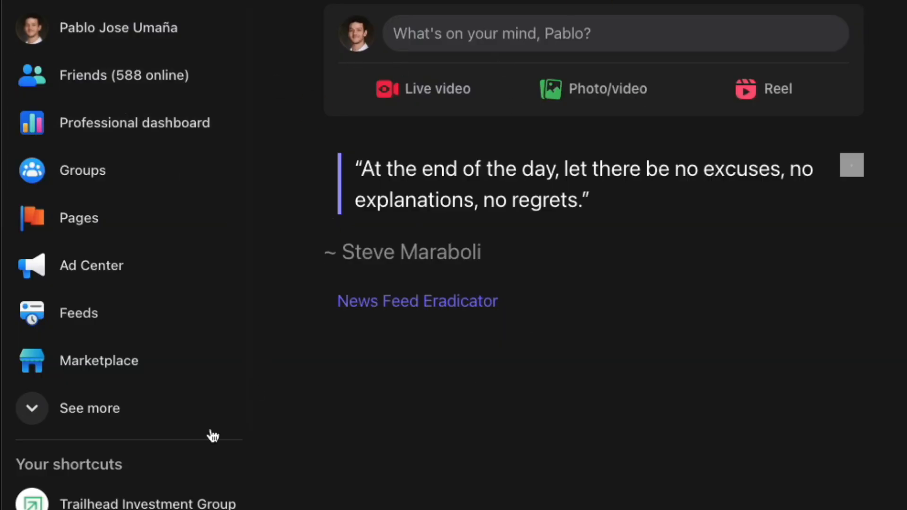
Step: Switch to Facebook, expand the list of shortcuts and open Ads Manager
{"action": "left_click", "coordinate": [96, 409]}
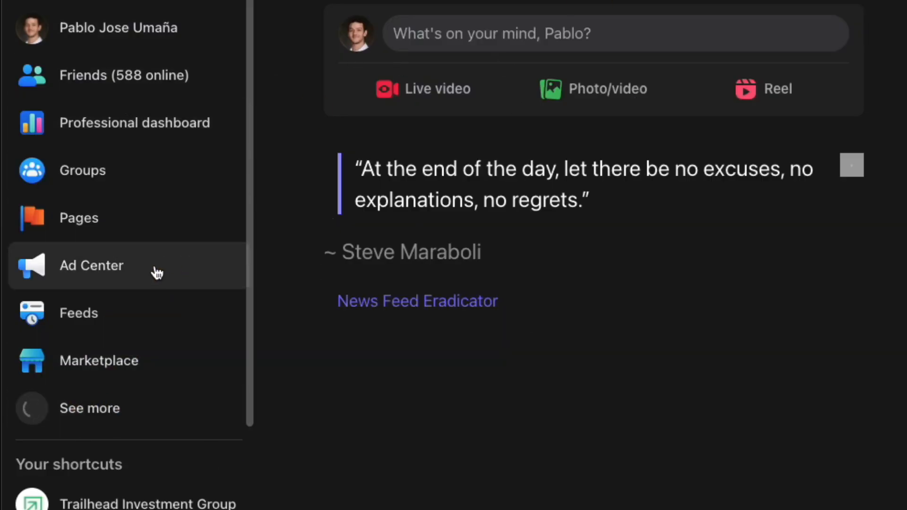
{"action": "scroll", "coordinate": [108, 352], "scroll_direction": "down", "scroll_amount": 1}
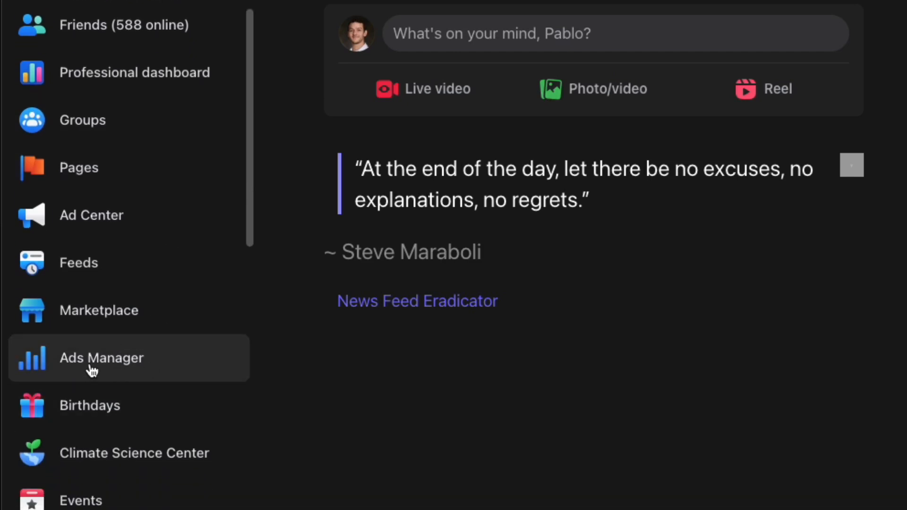
{"action": "left_click", "coordinate": [116, 364]}
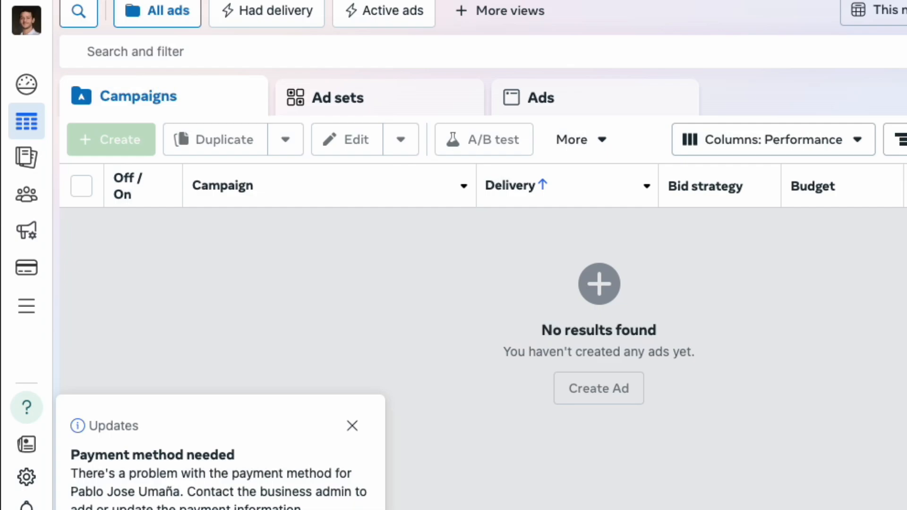
Step: Create a new auction campaign with the Leads objective, using the manual leads campaign setup
{"action": "left_click", "coordinate": [112, 139]}
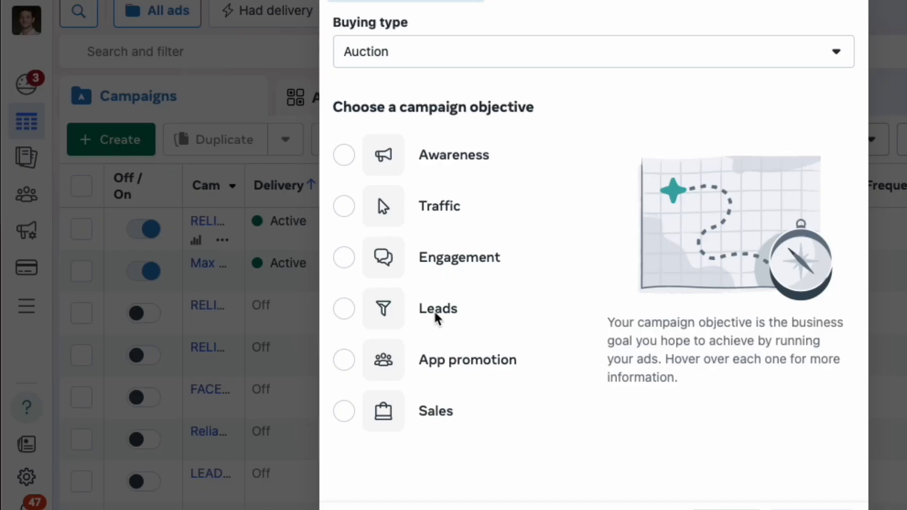
{"action": "left_click", "coordinate": [345, 308]}
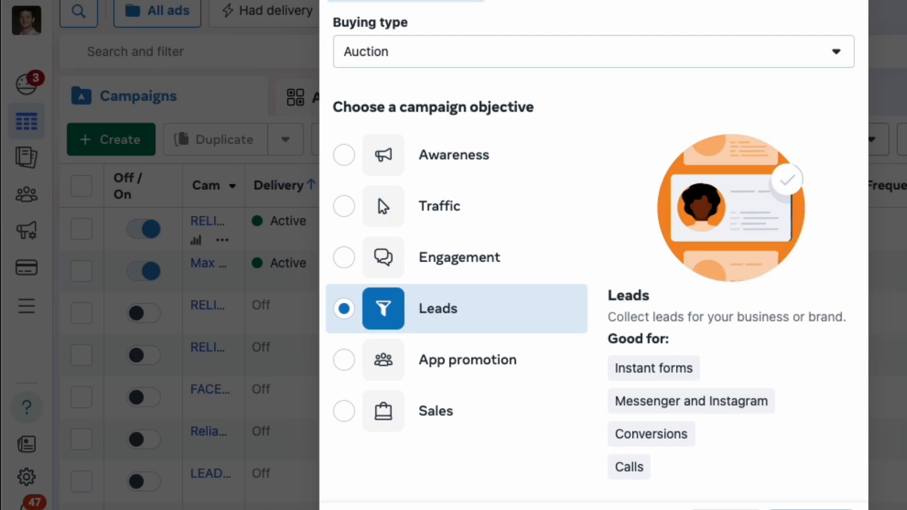
{"action": "left_click", "coordinate": [811, 509]}
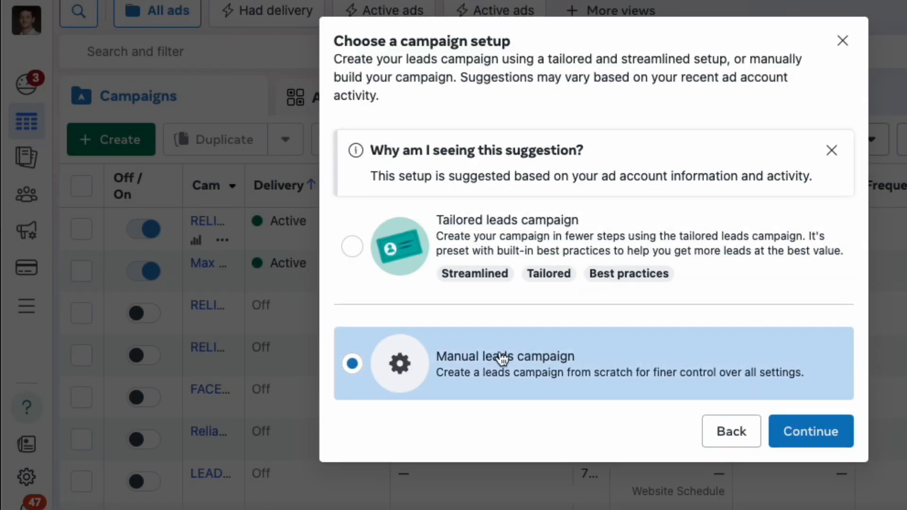
{"action": "left_click", "coordinate": [808, 432]}
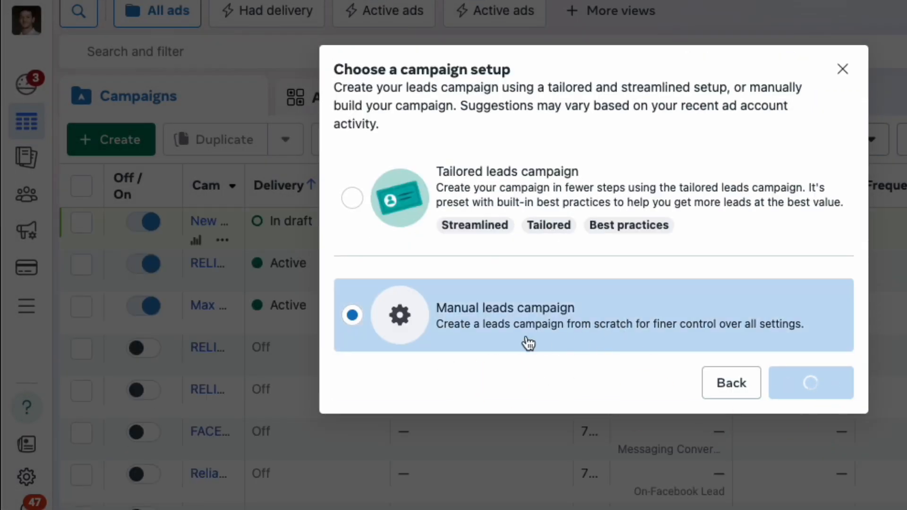
Step: Declare Housing as the campaign's special ad category
{"action": "scroll", "coordinate": [556, 336], "scroll_direction": "down", "scroll_amount": 1}
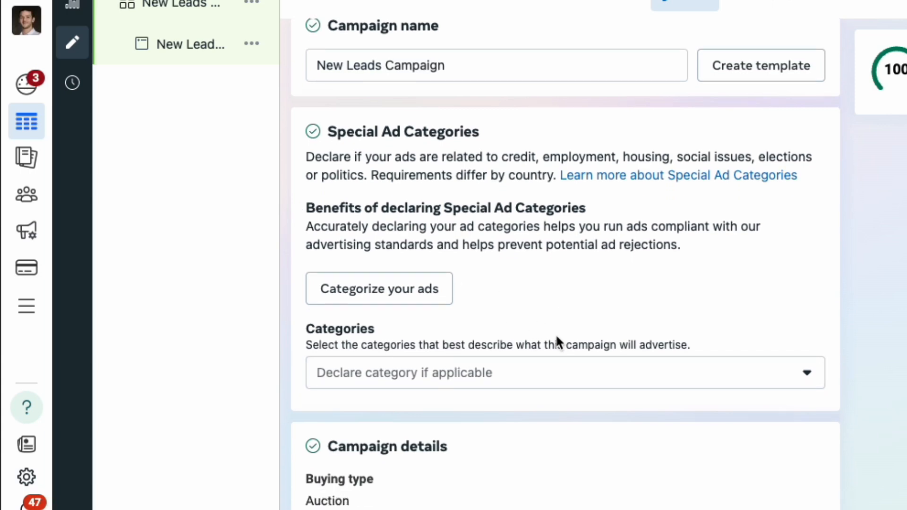
{"action": "mouse_move", "coordinate": [326, 125]}
{"action": "left_mouse_down"}
{"action": "mouse_move", "coordinate": [386, 130]}
{"action": "mouse_move", "coordinate": [489, 166]}
{"action": "left_mouse_up"}
{"action": "left_click", "coordinate": [643, 377]}
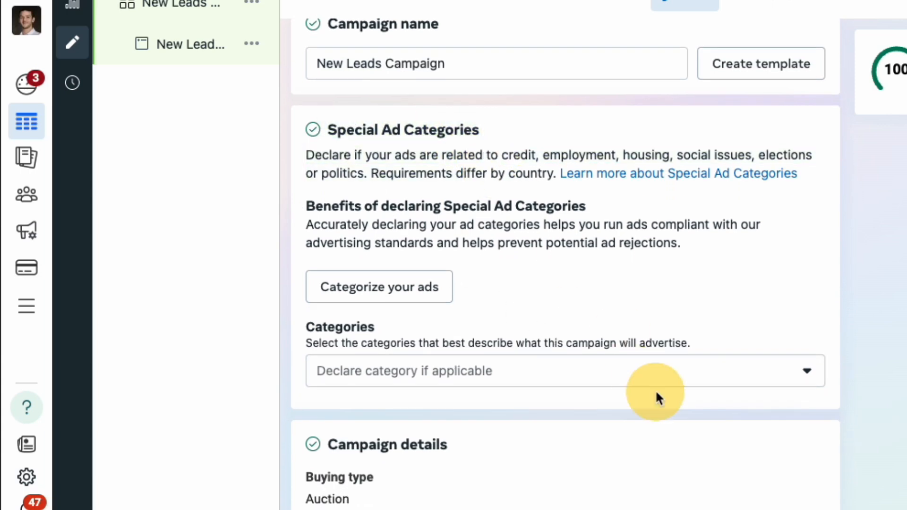
{"action": "scroll", "coordinate": [533, 349], "scroll_direction": "down", "scroll_amount": 2}
{"action": "left_click", "coordinate": [531, 336]}
{"action": "scroll", "coordinate": [506, 346], "scroll_direction": "up", "scroll_amount": 2}
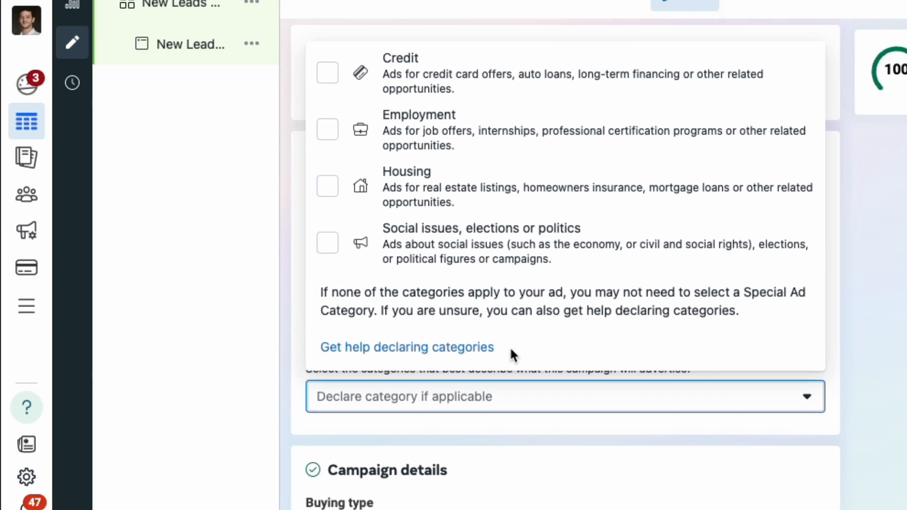
{"action": "left_click", "coordinate": [340, 190]}
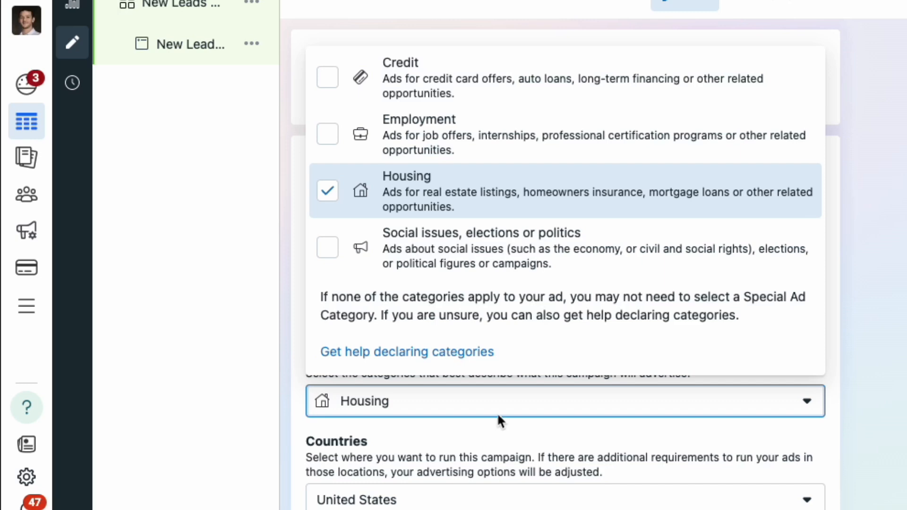
{"action": "left_click", "coordinate": [490, 428]}
Step: Turn on Advantage campaign budget and set the campaign's daily budget to $50
{"action": "scroll", "coordinate": [486, 385], "scroll_direction": "down", "scroll_amount": 4}
{"action": "scroll", "coordinate": [429, 336], "scroll_direction": "down", "scroll_amount": 9}
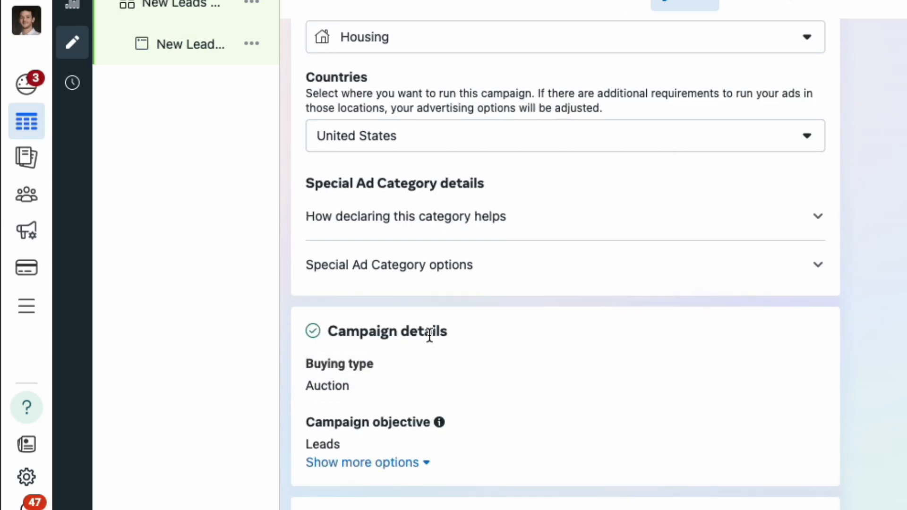
{"action": "left_click", "coordinate": [803, 269]}
{"action": "scroll", "coordinate": [492, 327], "scroll_direction": "down", "scroll_amount": 2}
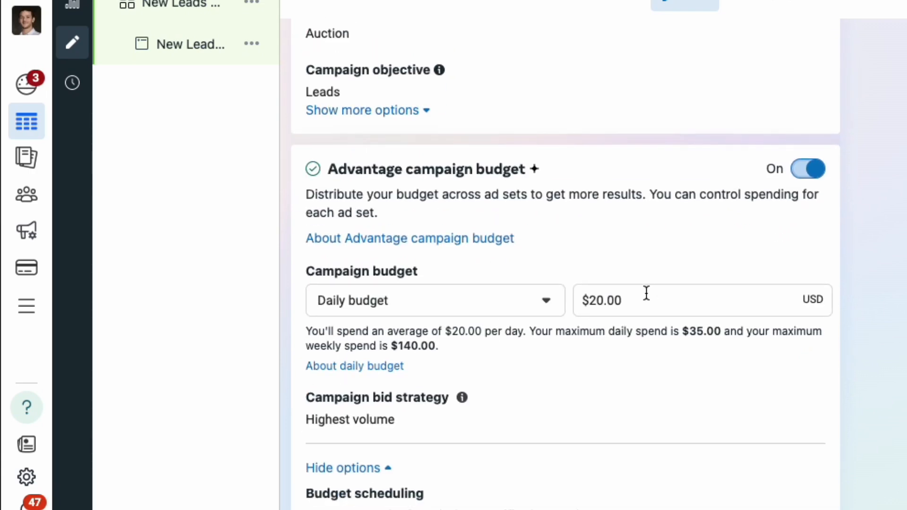
{"action": "left_click", "coordinate": [646, 293]}
{"action": "type", "text": "50"}
{"action": "left_click", "coordinate": [610, 325]}
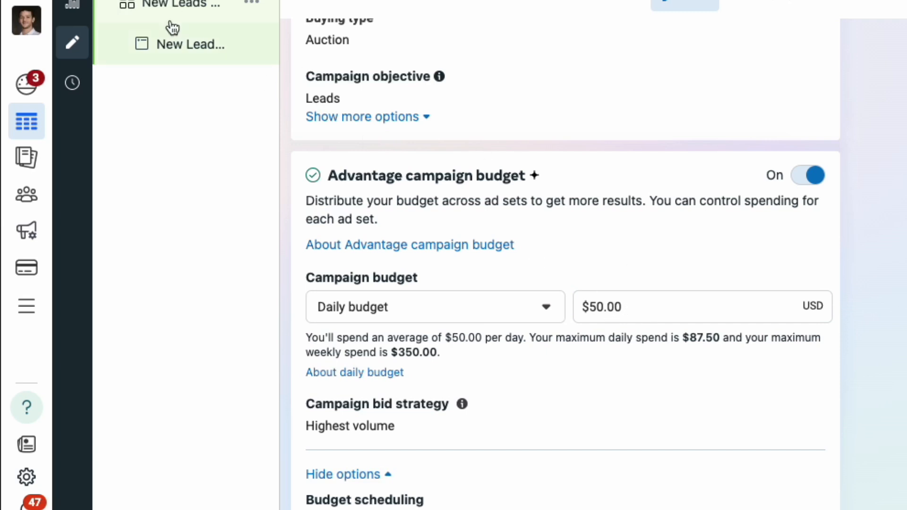
Step: Open the new leads ad set and rename it BROAD
{"action": "left_click", "coordinate": [184, 15]}
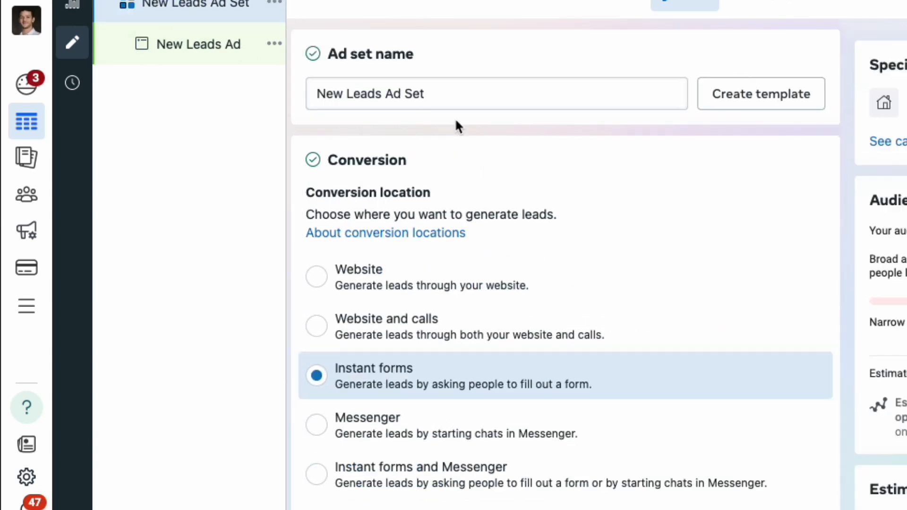
{"action": "left_click", "coordinate": [445, 93]}
{"action": "triple_click", "coordinate": [478, 84]}
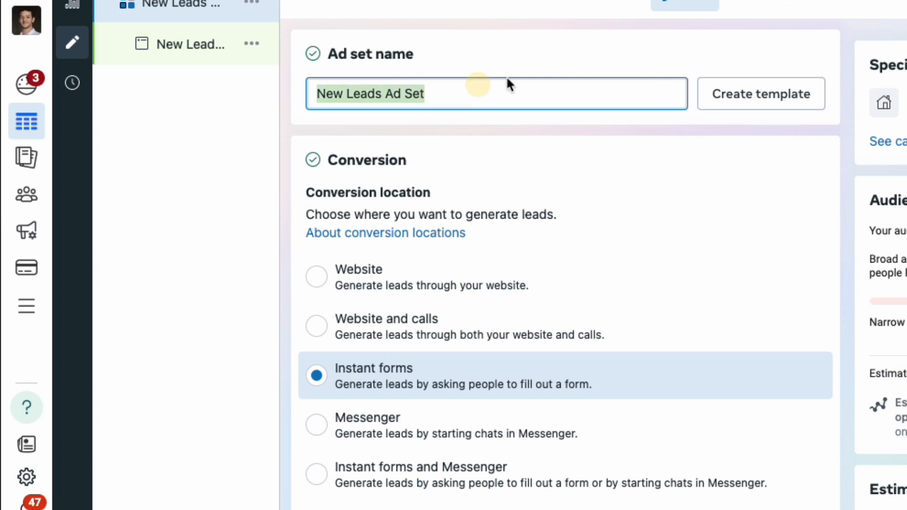
{"action": "type", "text": "BROPAD"}
{"action": "double_click", "coordinate": [430, 102]}
{"action": "type", "text": "NR"}
{"action": "key", "text": "BackSpace"}
{"action": "key", "text": "BackSpace"}
{"action": "type", "text": "BRIOA"}
{"action": "key", "text": "BackSpace"}
{"action": "key", "text": "BackSpace"}
{"action": "key", "text": "BackSpace"}
{"action": "type", "text": "OAD"}
{"action": "left_click", "coordinate": [475, 31]}
Step: Schedule the ad set to start on Nov 6, 2024 at 01:00 AM
{"action": "scroll", "coordinate": [562, 174], "scroll_direction": "down", "scroll_amount": 2}
{"action": "scroll", "coordinate": [546, 142], "scroll_direction": "down", "scroll_amount": 8}
{"action": "scroll", "coordinate": [543, 151], "scroll_direction": "down", "scroll_amount": 6}
{"action": "scroll", "coordinate": [553, 161], "scroll_direction": "down", "scroll_amount": 15}
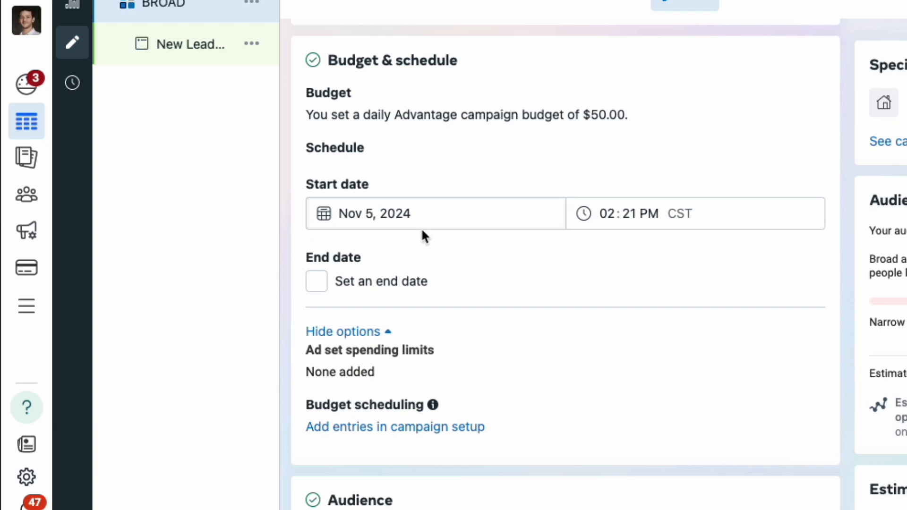
{"action": "left_click", "coordinate": [425, 216]}
{"action": "left_click", "coordinate": [423, 337]}
{"action": "key", "text": "Tab"}
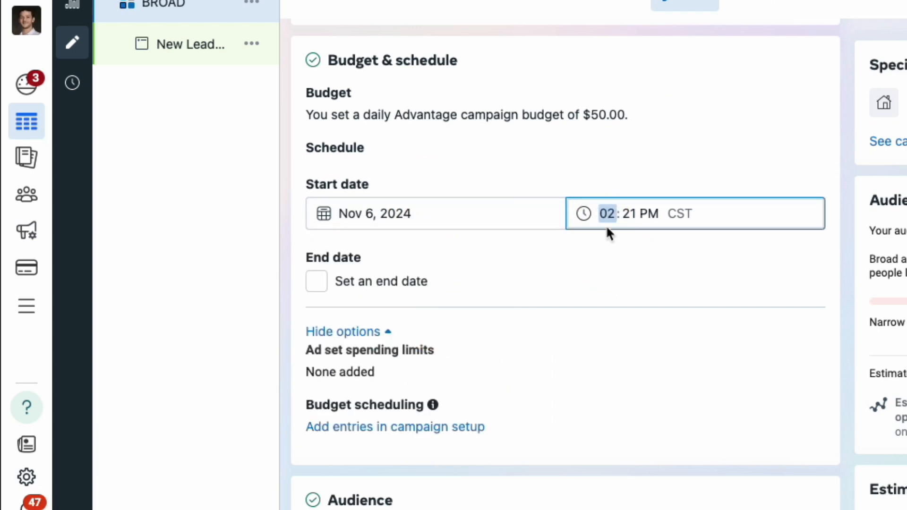
{"action": "type", "text": "0100a"}
Step: Choose Reliable House Buyers as the Facebook Page the ad set promotes
{"action": "scroll", "coordinate": [616, 288], "scroll_direction": "up", "scroll_amount": 10}
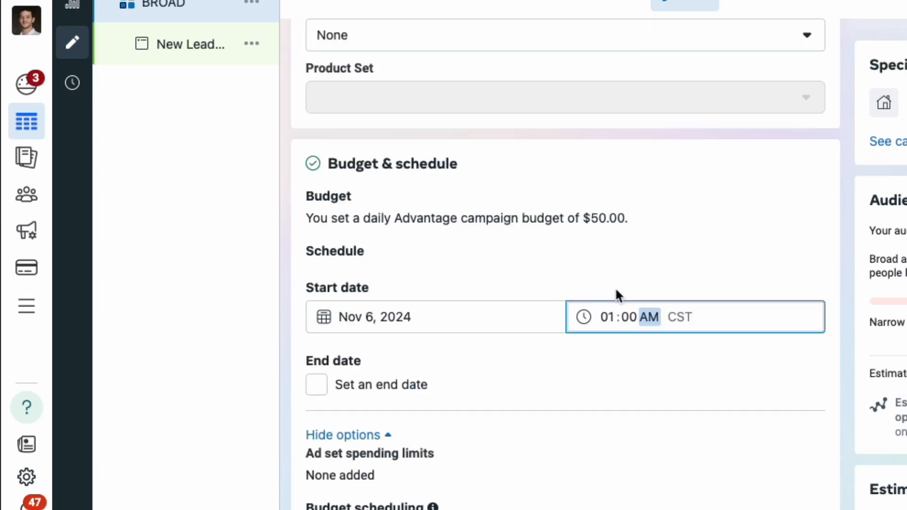
{"action": "scroll", "coordinate": [616, 287], "scroll_direction": "up", "scroll_amount": 8}
{"action": "left_click", "coordinate": [513, 235]}
{"action": "type", "text": "reliabl"}
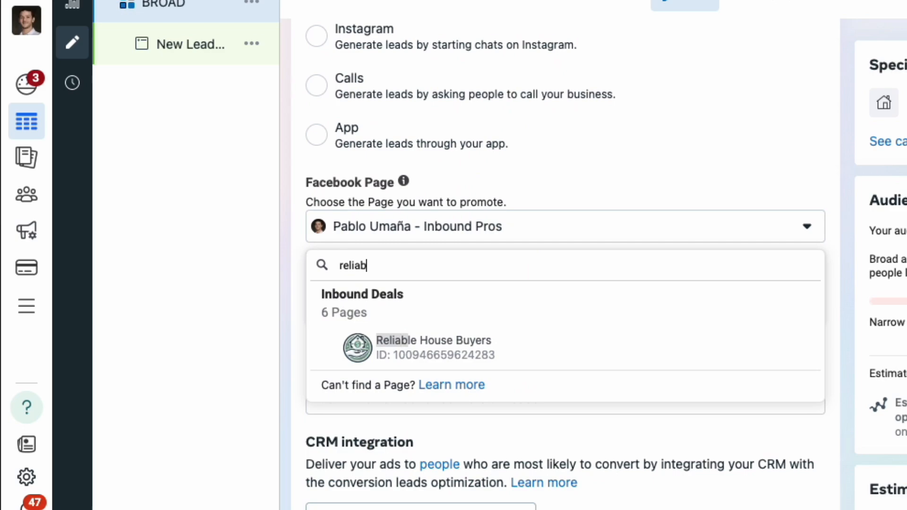
{"action": "left_click", "coordinate": [476, 354]}
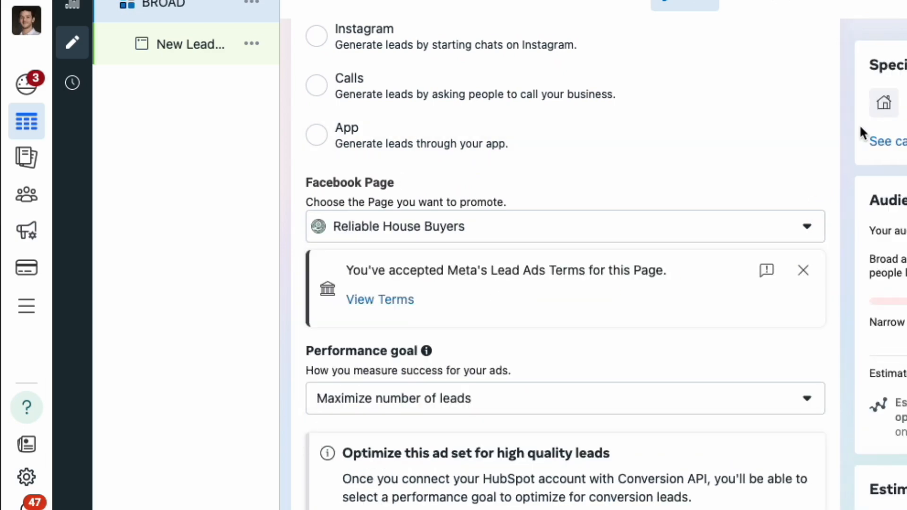
Step: Replace United States with the Houston, DMA® market in the audience locations
{"action": "scroll", "coordinate": [615, 289], "scroll_direction": "down", "scroll_amount": 10}
{"action": "scroll", "coordinate": [610, 302], "scroll_direction": "down", "scroll_amount": 10}
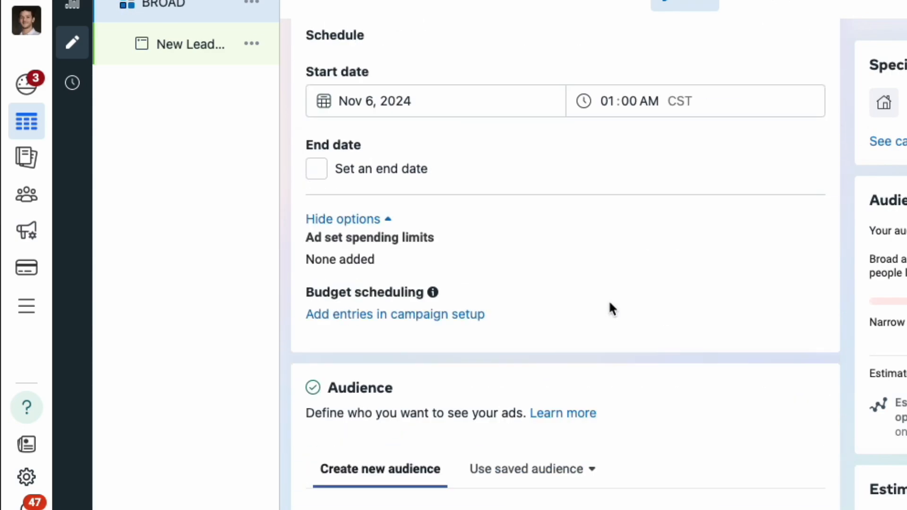
{"action": "scroll", "coordinate": [640, 194], "scroll_direction": "down", "scroll_amount": 12}
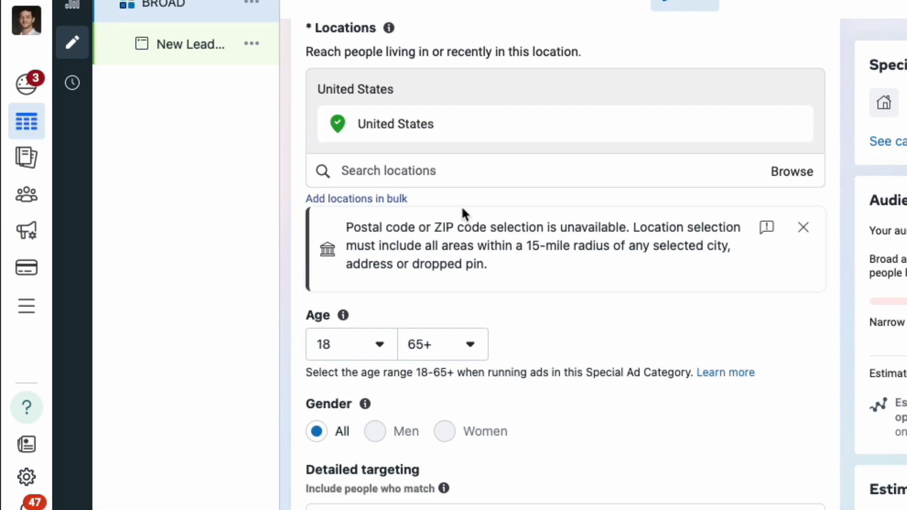
{"action": "left_click", "coordinate": [799, 126]}
{"action": "left_click", "coordinate": [422, 133]}
{"action": "type", "text": "houstobn"}
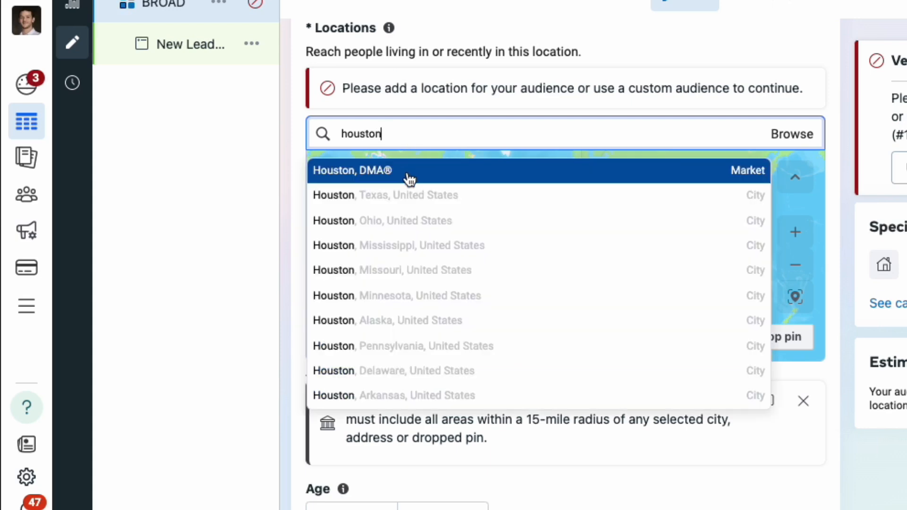
{"action": "left_click", "coordinate": [411, 171]}
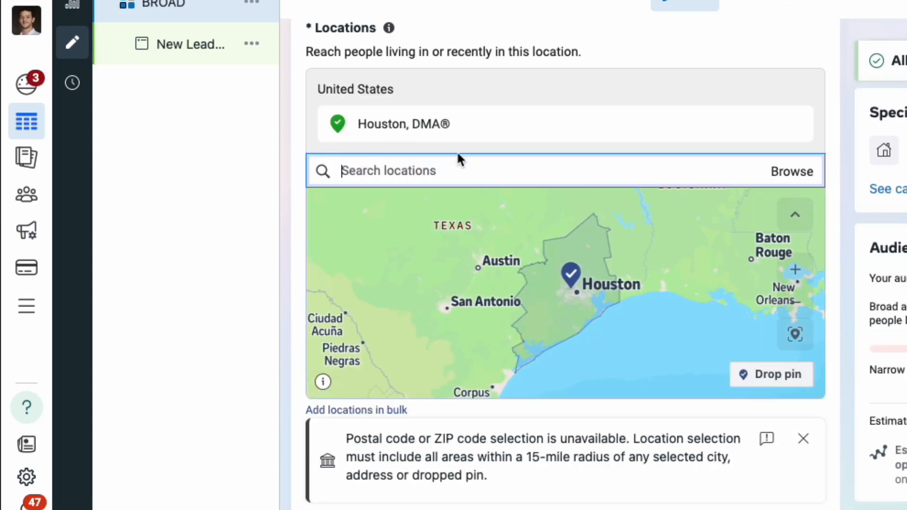
Step: Limit the audience languages to English (All) and look at the suggested detailed targeting interests
{"action": "scroll", "coordinate": [640, 113], "scroll_direction": "down", "scroll_amount": 10}
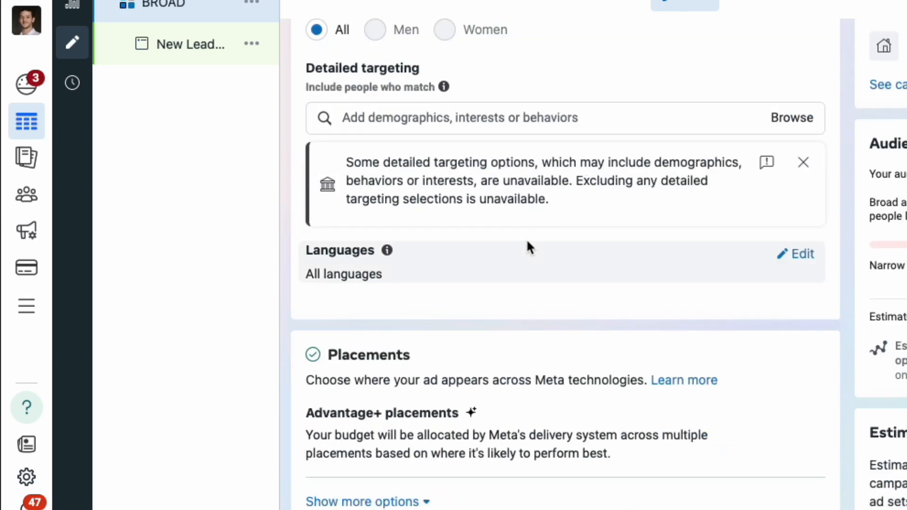
{"action": "left_click", "coordinate": [400, 265]}
{"action": "left_click", "coordinate": [395, 320]}
{"action": "type", "text": "eng"}
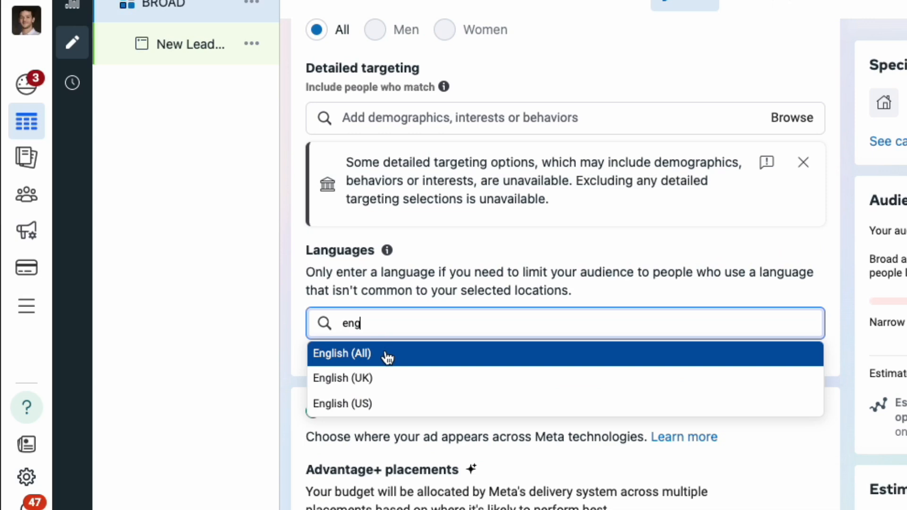
{"action": "left_click", "coordinate": [384, 353]}
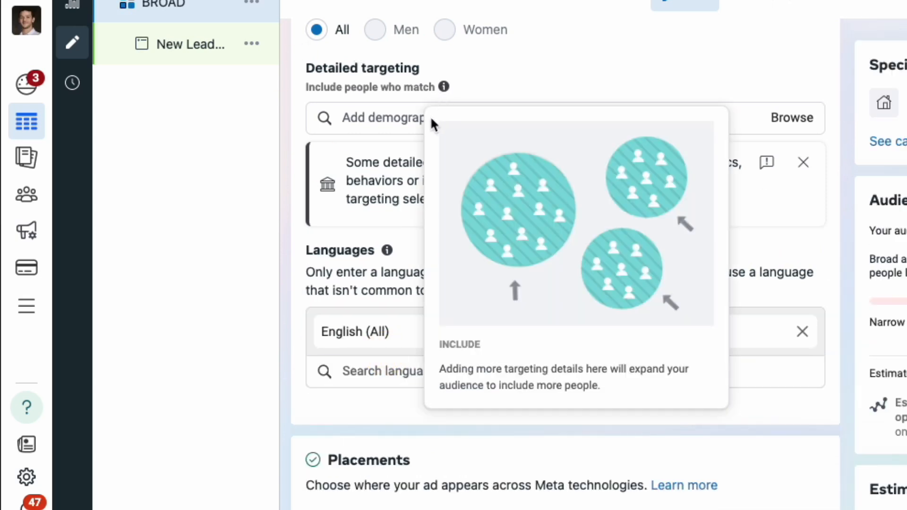
{"action": "left_click", "coordinate": [402, 116]}
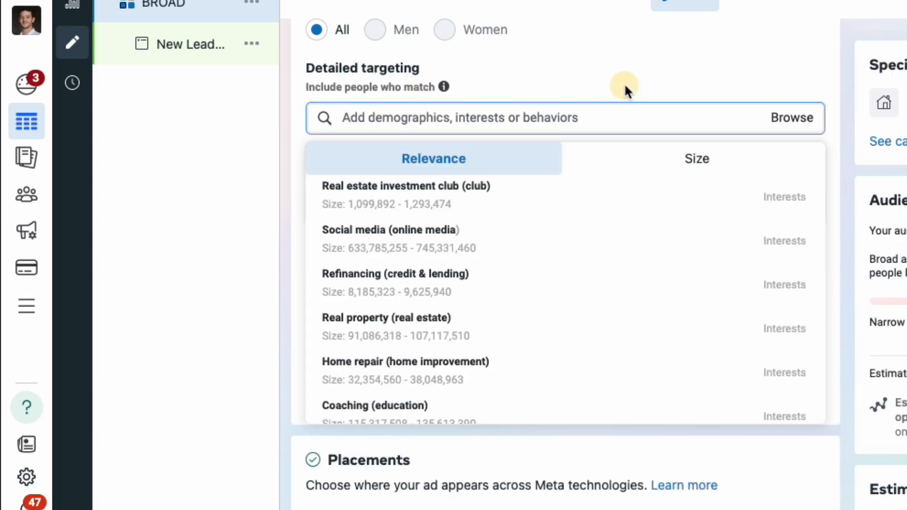
Step: Open the new leads ad and rename it Ad Control
{"action": "left_click", "coordinate": [272, 59]}
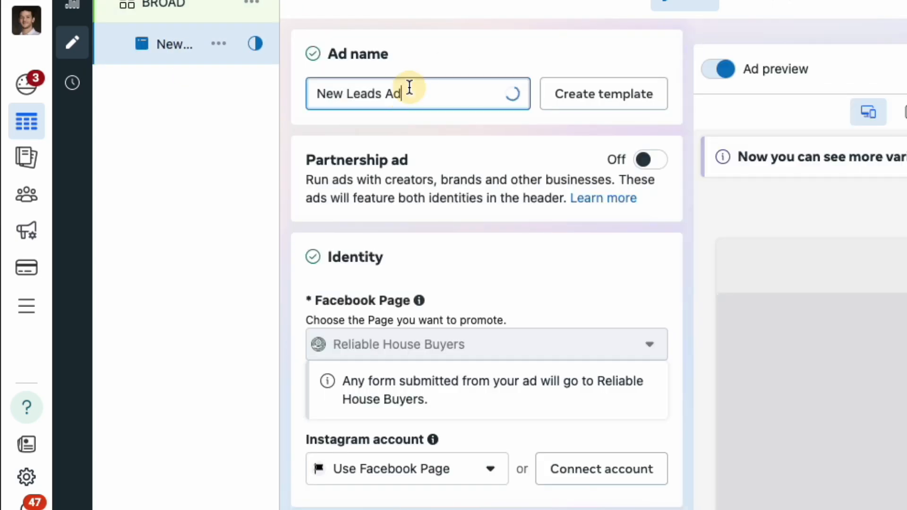
{"action": "triple_click", "coordinate": [409, 87]}
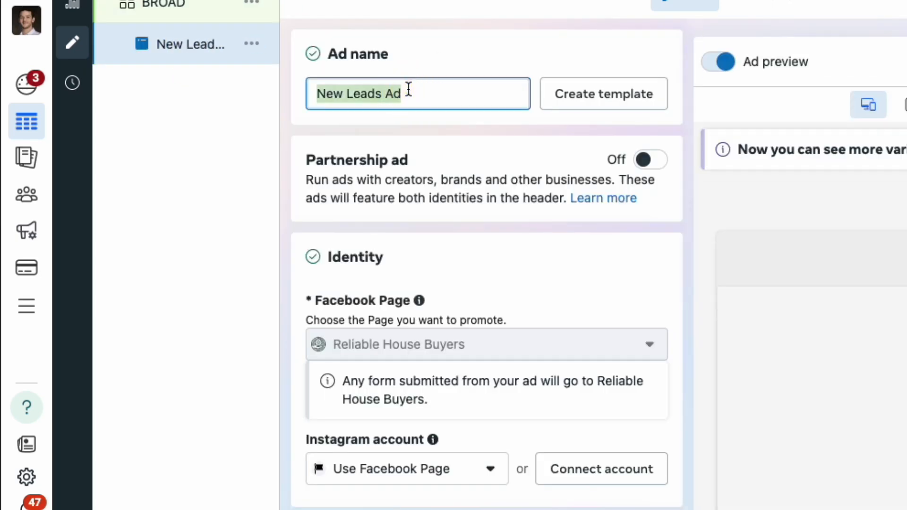
{"action": "type", "text": "AD"}
{"action": "key", "text": "BackSpace"}
{"action": "type", "text": "d cONTRO"}
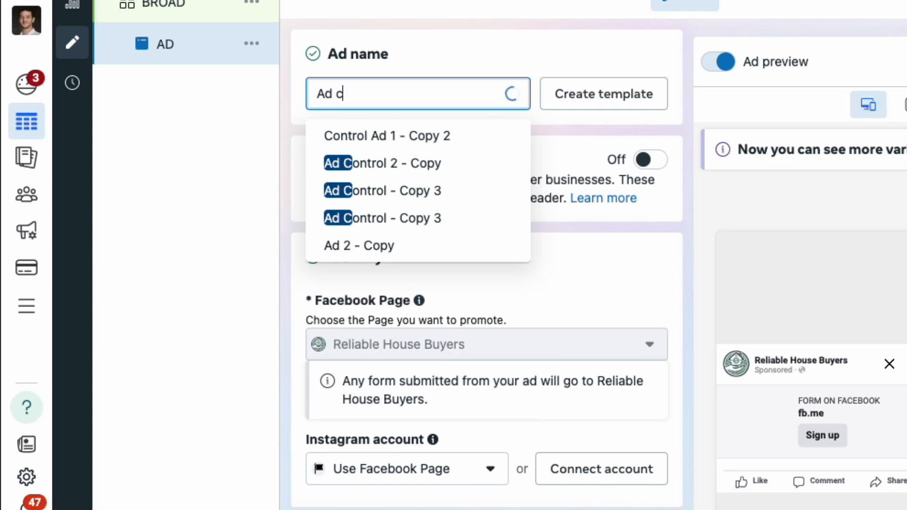
{"action": "key", "text": "BackSpace"}
{"action": "key", "text": "BackSpace"}
{"action": "key", "text": "BackSpace"}
{"action": "key", "text": "BackSpace"}
{"action": "key", "text": "BackSpace"}
{"action": "key", "text": "BackSpace"}
{"action": "type", "text": "Control"}
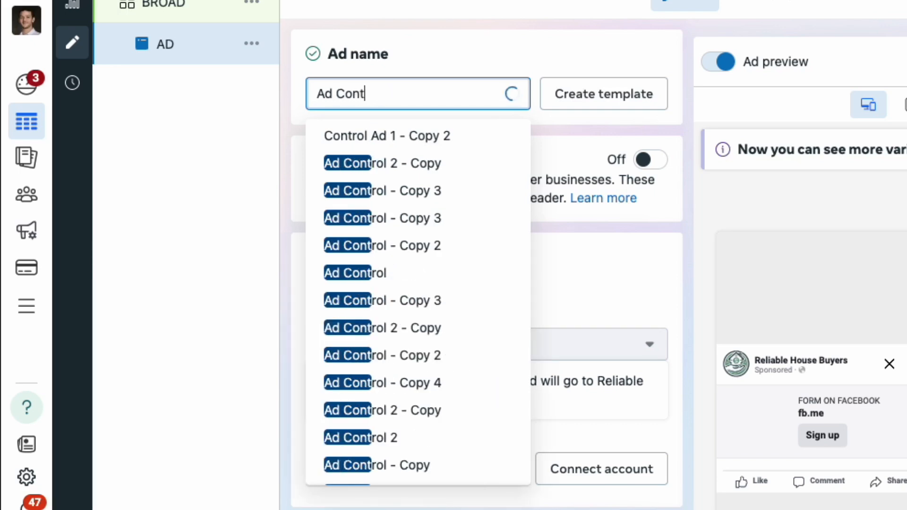
{"action": "left_click", "coordinate": [458, 55]}
Step: Go to the ad creative settings and start adding the house collage image as the ad's media
{"action": "scroll", "coordinate": [476, 221], "scroll_direction": "down", "scroll_amount": 5}
{"action": "scroll", "coordinate": [476, 222], "scroll_direction": "down", "scroll_amount": 10}
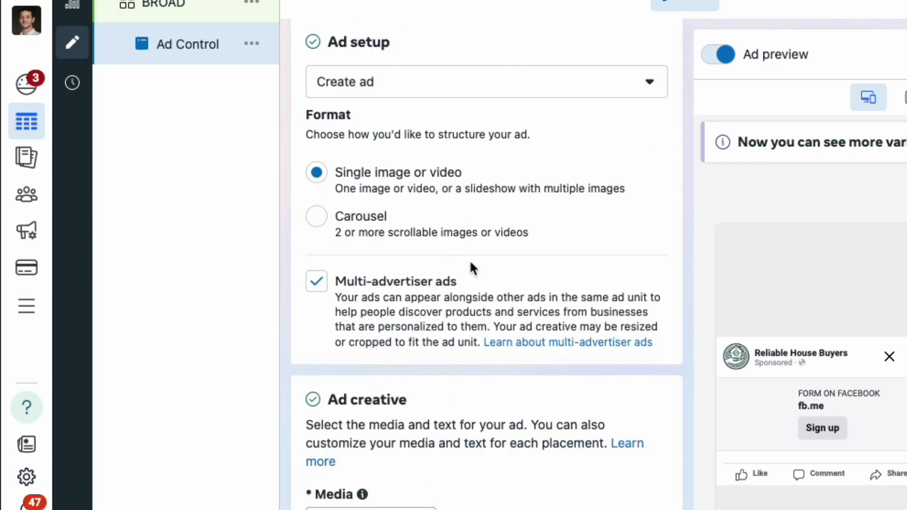
{"action": "mouse_move", "coordinate": [393, 255]}
{"action": "left_click", "coordinate": [385, 216]}
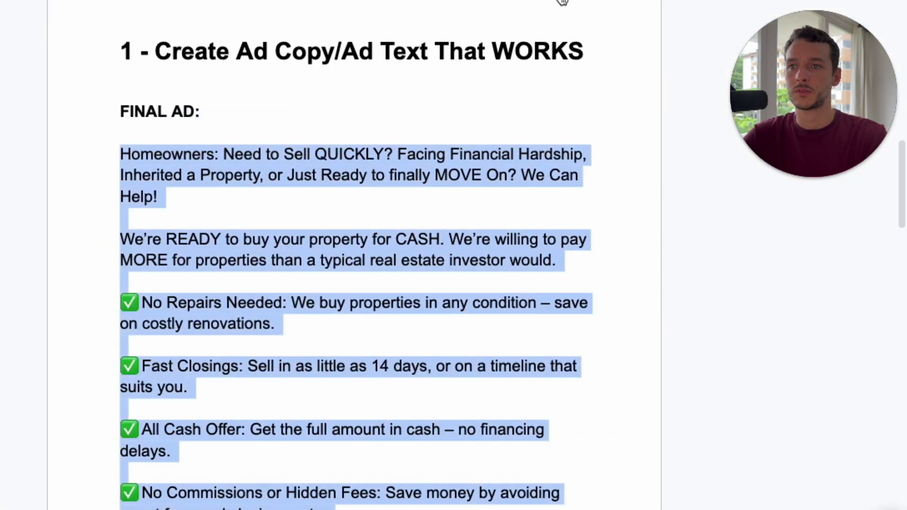
Step: Copy the final ad text from the document into the ad's primary text and remove the surplus line at its end
{"action": "left_click", "coordinate": [296, 207]}
{"action": "left_click_drag", "start_coordinate": [120, 93], "coordinate": [357, 257]}
{"action": "scroll", "coordinate": [293, 296], "scroll_direction": "down", "scroll_amount": 5}
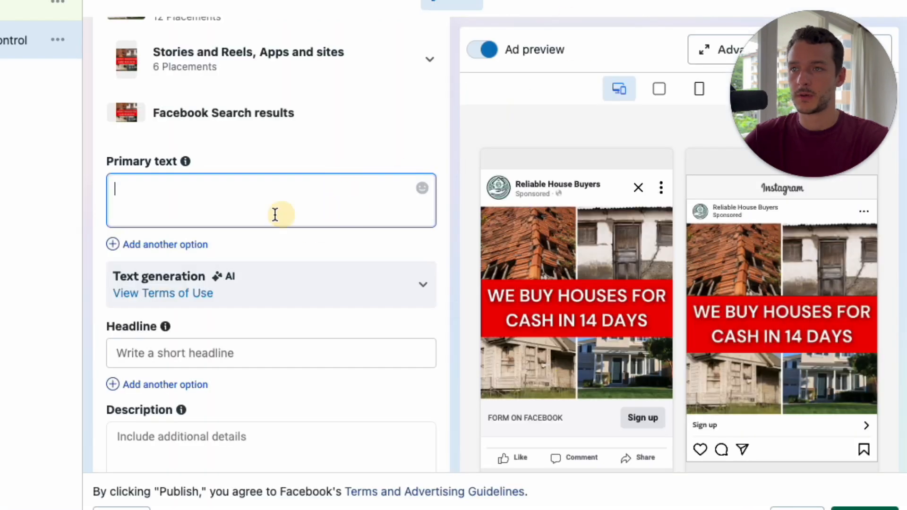
{"action": "type", "text": "Homeowners: Need to Sell QUICKLY? Facing Financial Hardship, Inherited a Property, or Just Ready to finally MOVE On? We Can Help!  We’re READY to buy your property for CASH. We’re willing to pay MORE for properties than a typical real estate investor would.  ✅ No Repairs Needed: We buy properties in any condition – save on costly renovations.  ✅ Fast Closings: Sell in as little as 14 days, or on a timeline that suits you.  ✅ All Cash Offer: Get the full amount in cash – no financing delays.  ✅ No Commissions or Hidden Fees: Save money by avoiding agent fees and closing costs.  Sell Your Property Today! Click the button below for a Free, No-Commitment Cash Offer."}
{"action": "left_click", "coordinate": [286, 274]}
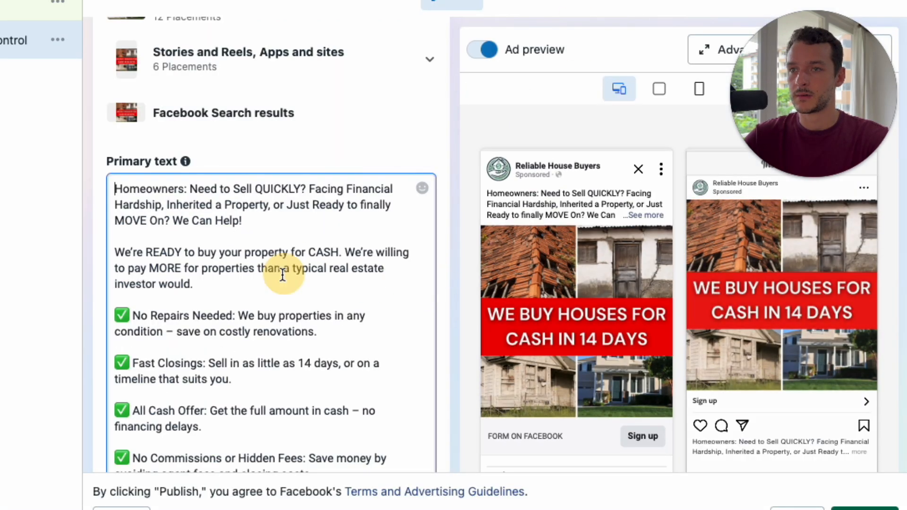
{"action": "scroll", "coordinate": [298, 276], "scroll_direction": "down", "scroll_amount": 3}
{"action": "left_click", "coordinate": [234, 414]}
{"action": "key", "text": "BackSpace"}
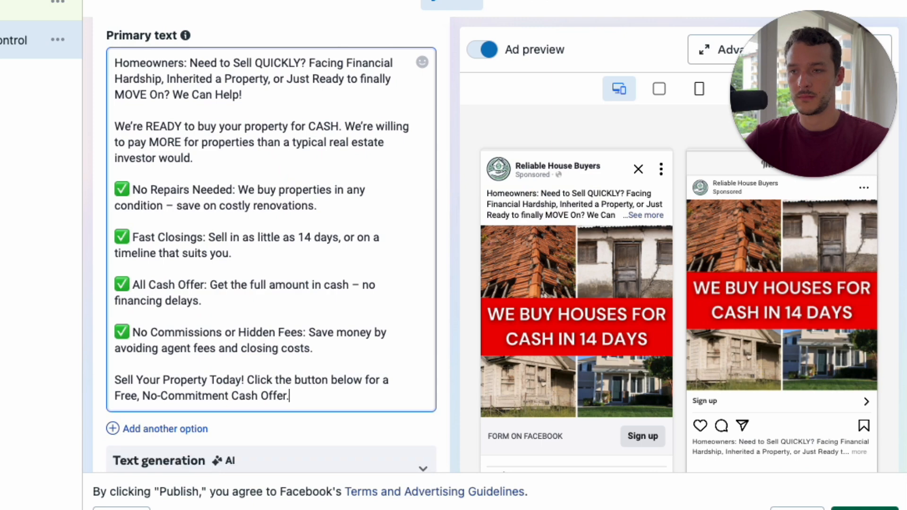
Step: Set the ad's headline to "We Buy Houses For CASH In 14 Days"
{"action": "scroll", "coordinate": [286, 408], "scroll_direction": "down", "scroll_amount": 2}
{"action": "left_click", "coordinate": [300, 378]}
{"action": "left_click", "coordinate": [320, 366]}
{"action": "scroll", "coordinate": [161, 362], "scroll_direction": "down", "scroll_amount": 2}
{"action": "left_click", "coordinate": [161, 362]}
{"action": "scroll", "coordinate": [218, 338], "scroll_direction": "up", "scroll_amount": 1}
{"action": "mouse_move", "coordinate": [170, 398]}
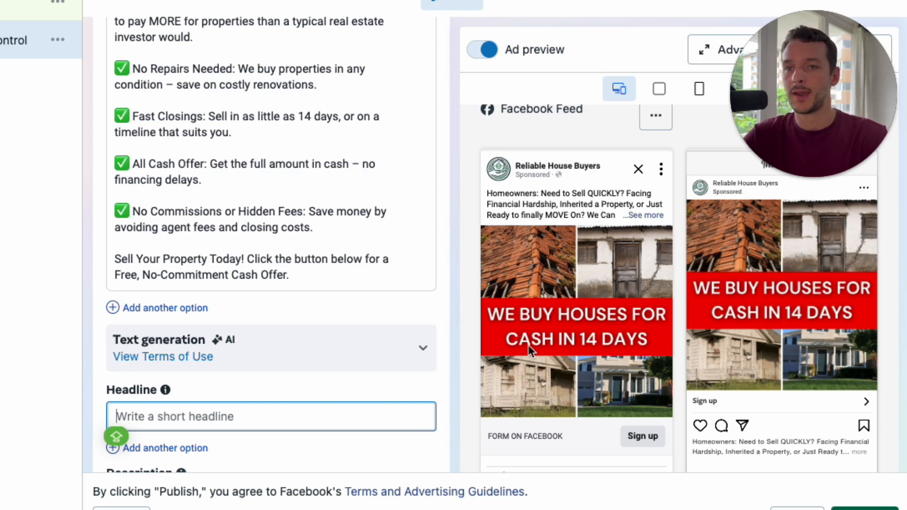
{"action": "type", "text": "We Buy Houses in 14 Da"}
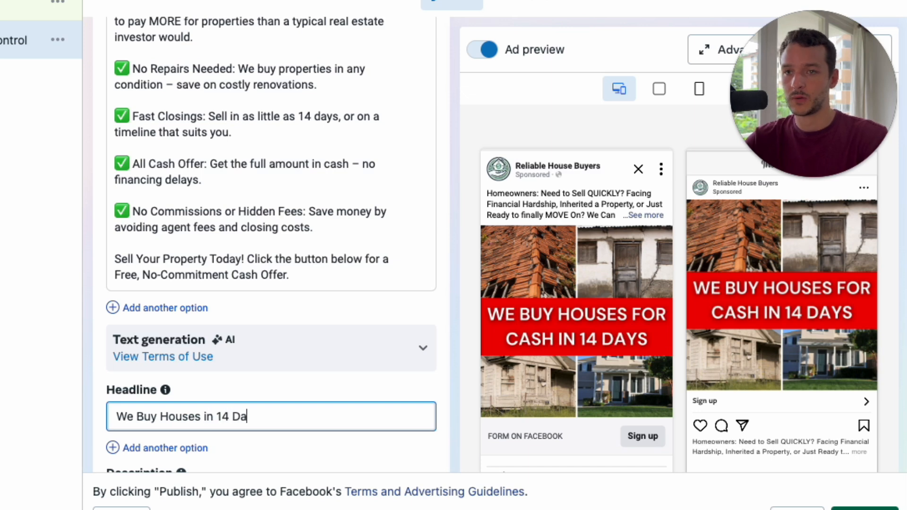
{"action": "type", "text": "For CASH"}
{"action": "key", "text": "BackSpace"}
{"action": "key", "text": "BackSpace"}
{"action": "type", "text": "in 14 days"}
{"action": "key", "text": "BackSpace"}
{"action": "key", "text": "BackSpace"}
{"action": "key", "text": "BackSpace"}
{"action": "key", "text": "BackSpace"}
{"action": "type", "text": "Days"}
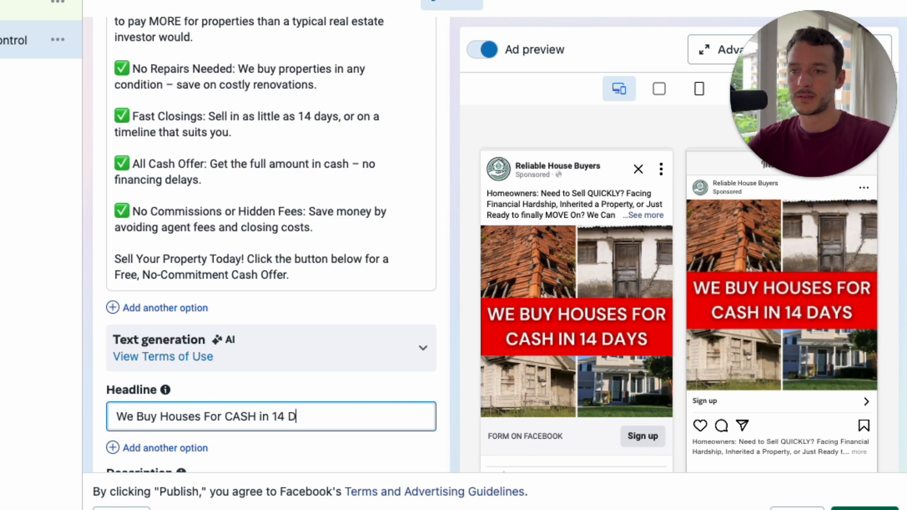
{"action": "left_click", "coordinate": [262, 416]}
{"action": "key", "text": "BackSpace"}
{"action": "type", "text": "I"}
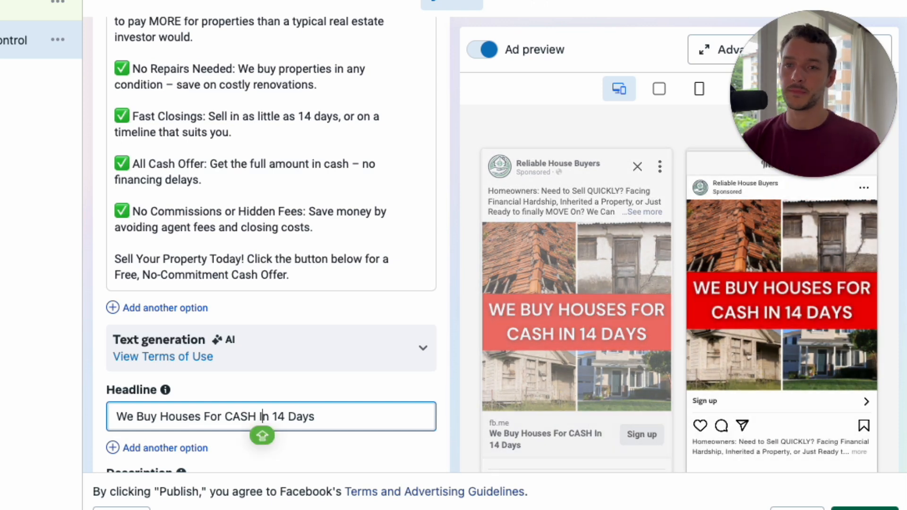
Step: Change the ad's call to action to Learn more
{"action": "scroll", "coordinate": [285, 222], "scroll_direction": "down", "scroll_amount": 4}
{"action": "left_click", "coordinate": [229, 439]}
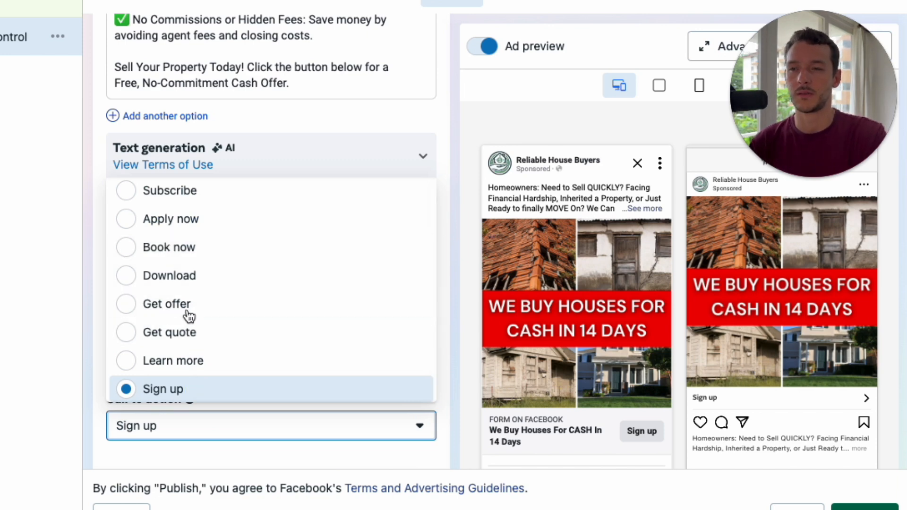
{"action": "left_click", "coordinate": [212, 363]}
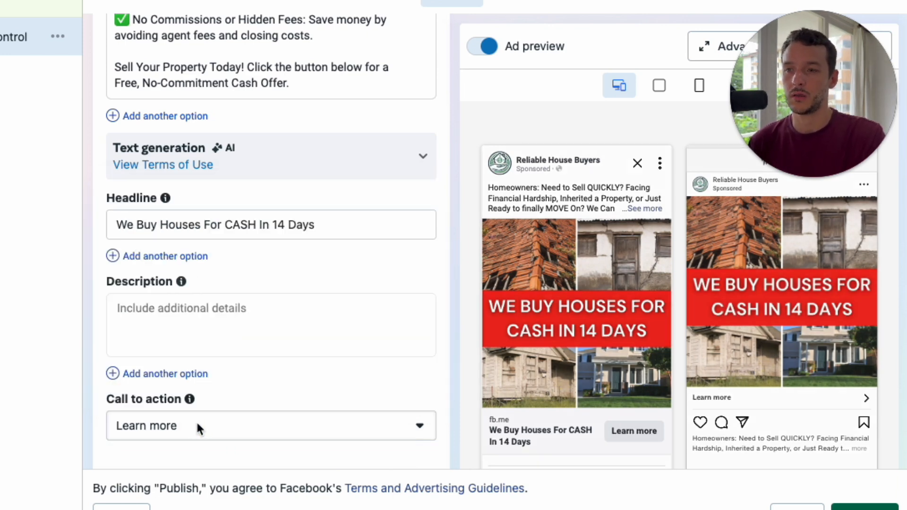
Step: Copy the "We're READY to buy your property for CASH" paragraph from the primary text into the ad's description
{"action": "left_click", "coordinate": [262, 319]}
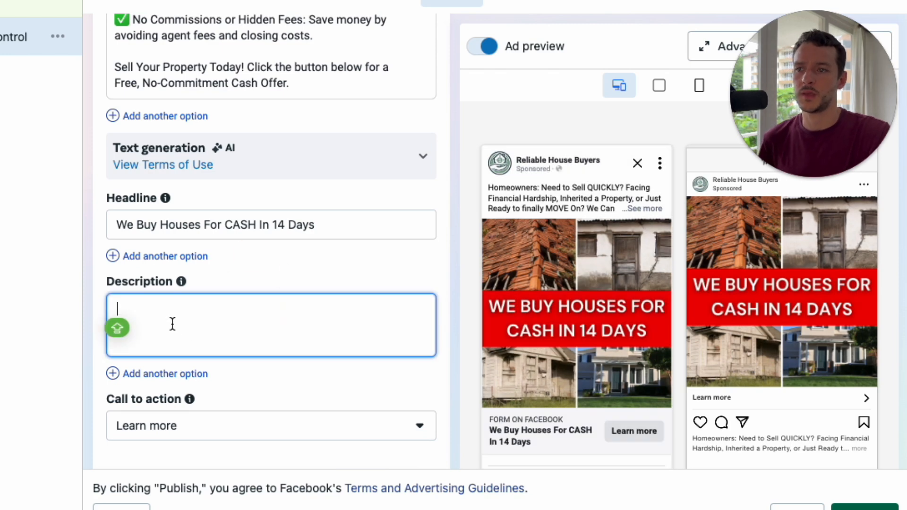
{"action": "scroll", "coordinate": [262, 260], "scroll_direction": "up", "scroll_amount": 8}
{"action": "scroll", "coordinate": [261, 259], "scroll_direction": "up", "scroll_amount": 1}
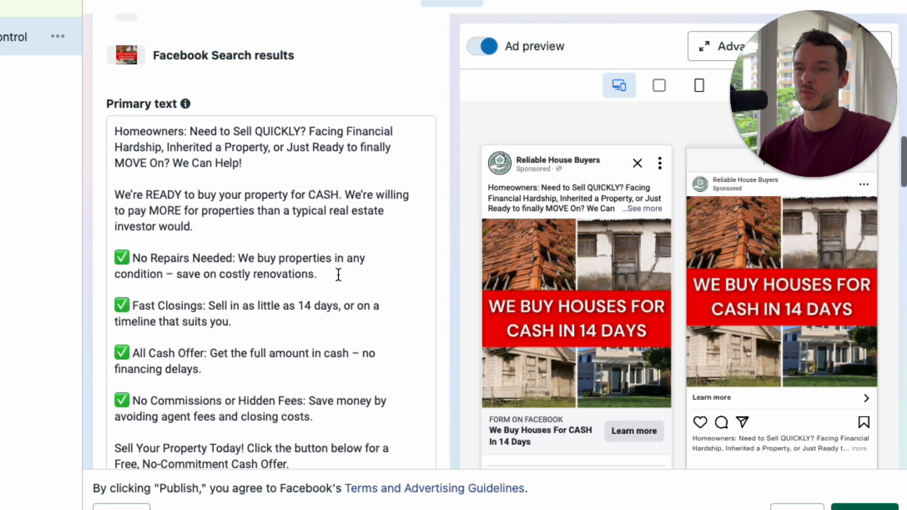
{"action": "double_click", "coordinate": [201, 211]}
{"action": "triple_click", "coordinate": [199, 207]}
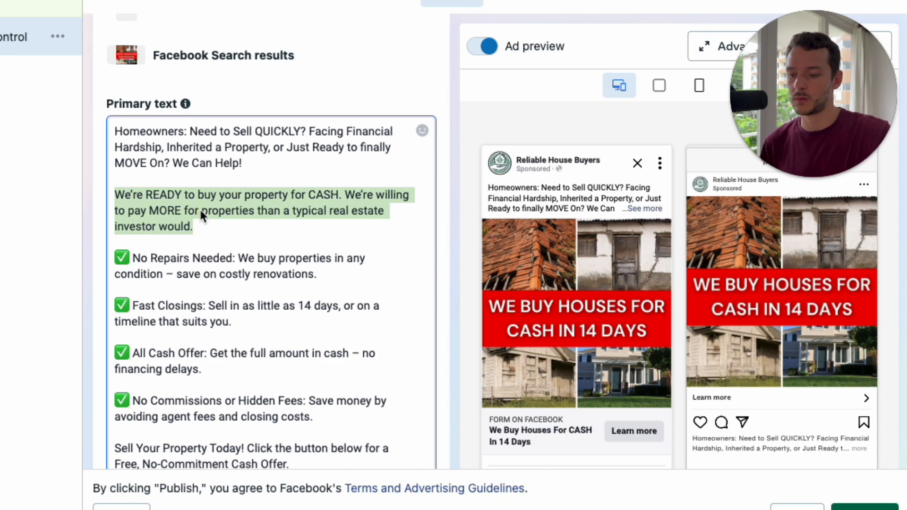
{"action": "scroll", "coordinate": [199, 208], "scroll_direction": "down", "scroll_amount": 10}
{"action": "left_click", "coordinate": [191, 203]}
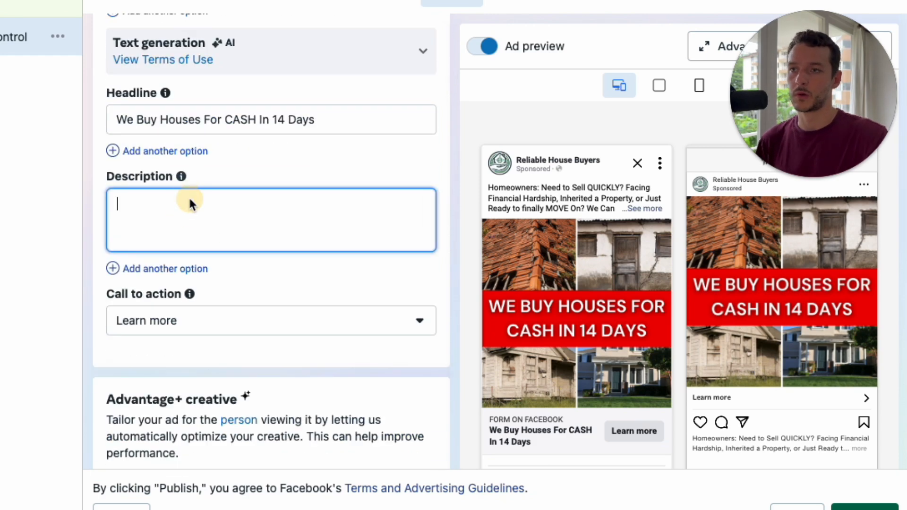
{"action": "key", "text": "ctrl+v"}
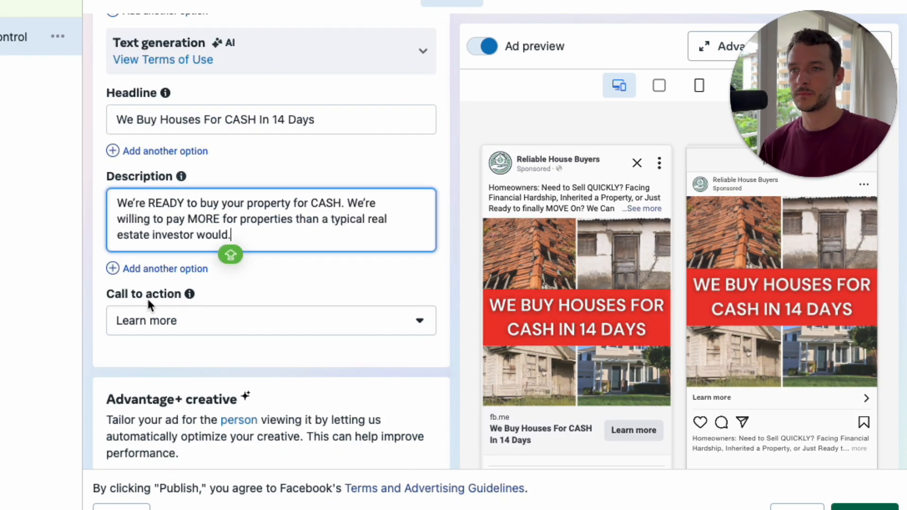
{"action": "left_click", "coordinate": [356, 293]}
Step: Review the ad's text, headline, description and call to action, and continue to the Advantage+ creative and Destination settings
{"action": "scroll", "coordinate": [331, 290], "scroll_direction": "up", "scroll_amount": 5}
{"action": "scroll", "coordinate": [331, 290], "scroll_direction": "up", "scroll_amount": 1}
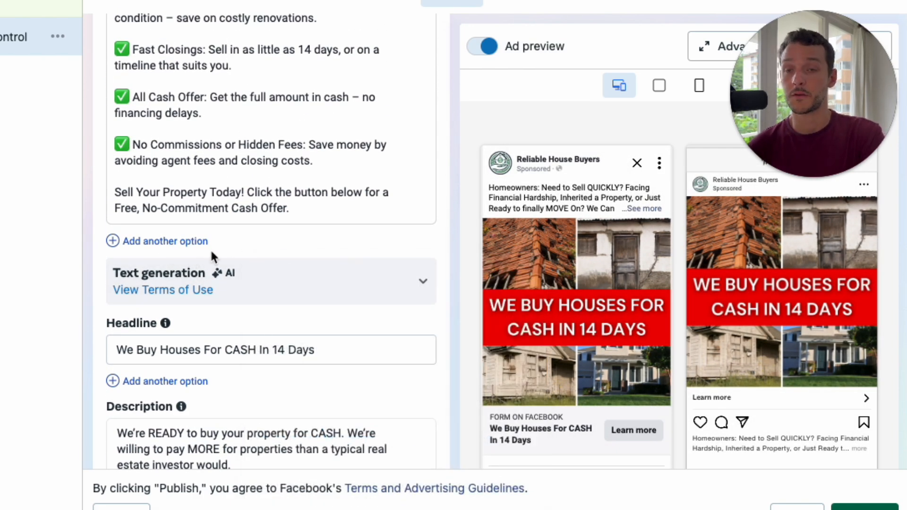
{"action": "scroll", "coordinate": [307, 253], "scroll_direction": "down", "scroll_amount": 2}
{"action": "scroll", "coordinate": [305, 259], "scroll_direction": "down", "scroll_amount": 2}
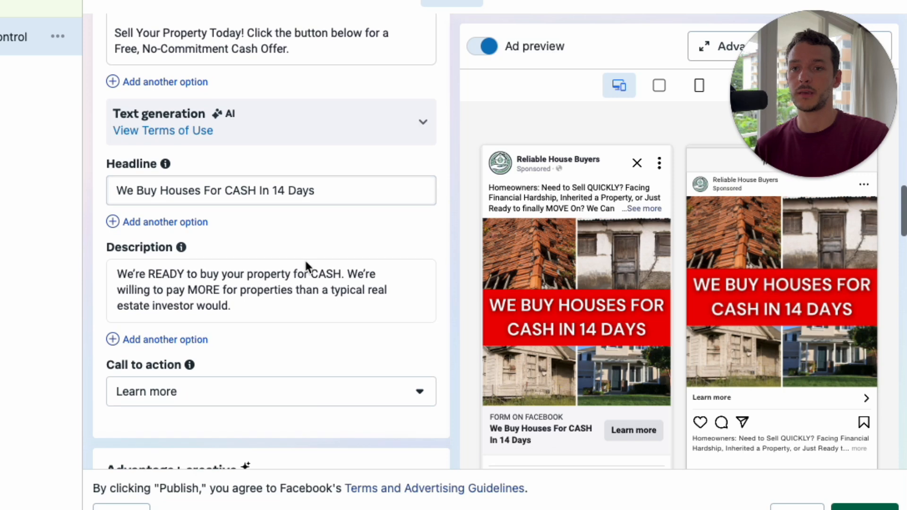
{"action": "scroll", "coordinate": [308, 266], "scroll_direction": "down", "scroll_amount": 10}
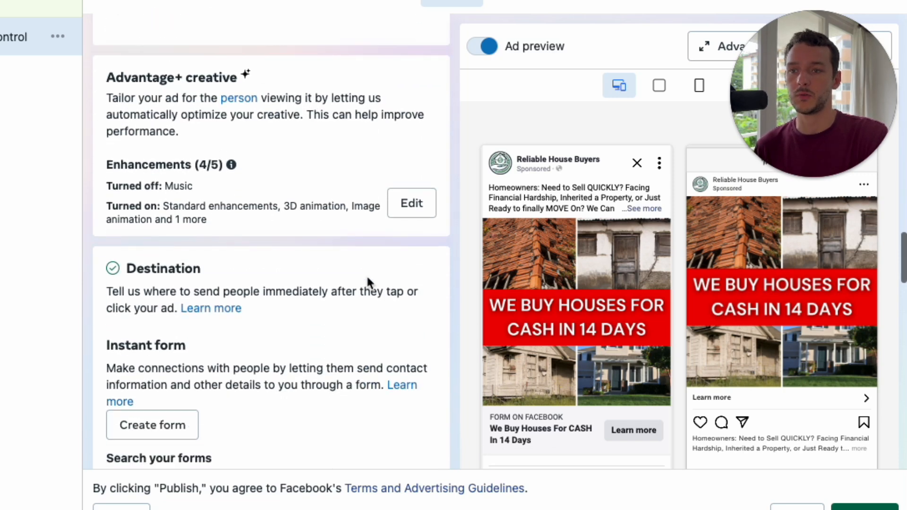